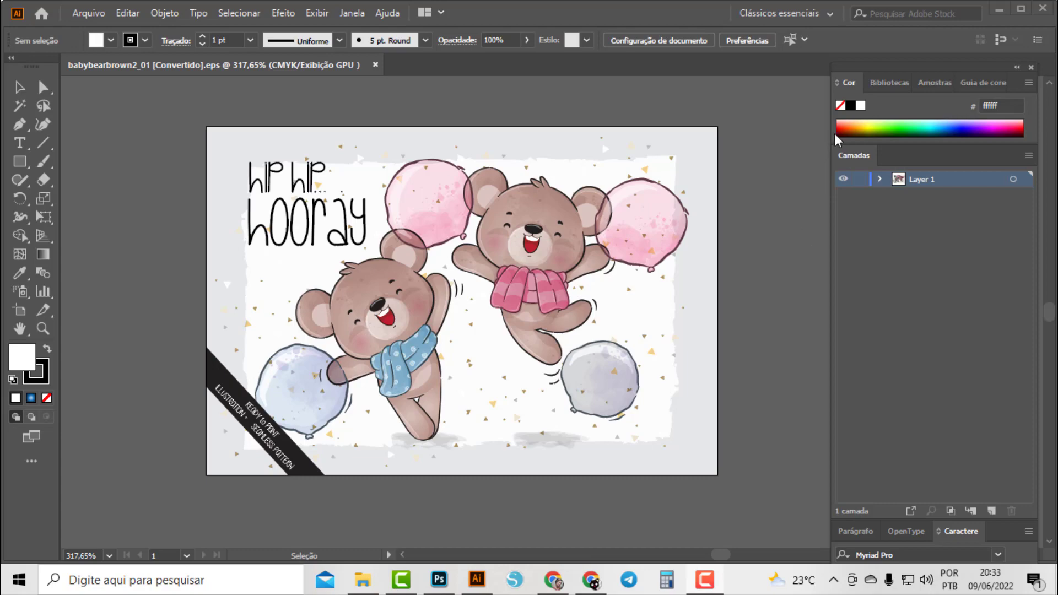
Float the Camadas panel beside the artwork and expand Layer 1 and its clip group
{"action": "left_click_drag", "start_coordinate": [854, 156], "coordinate": [810, 161]}
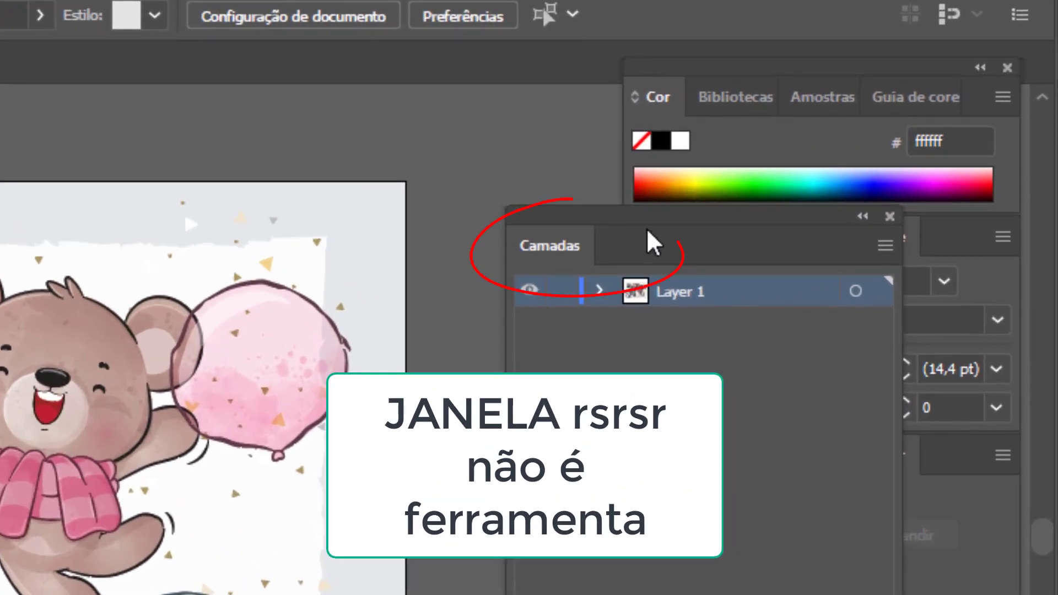
{"action": "left_click", "coordinate": [600, 292]}
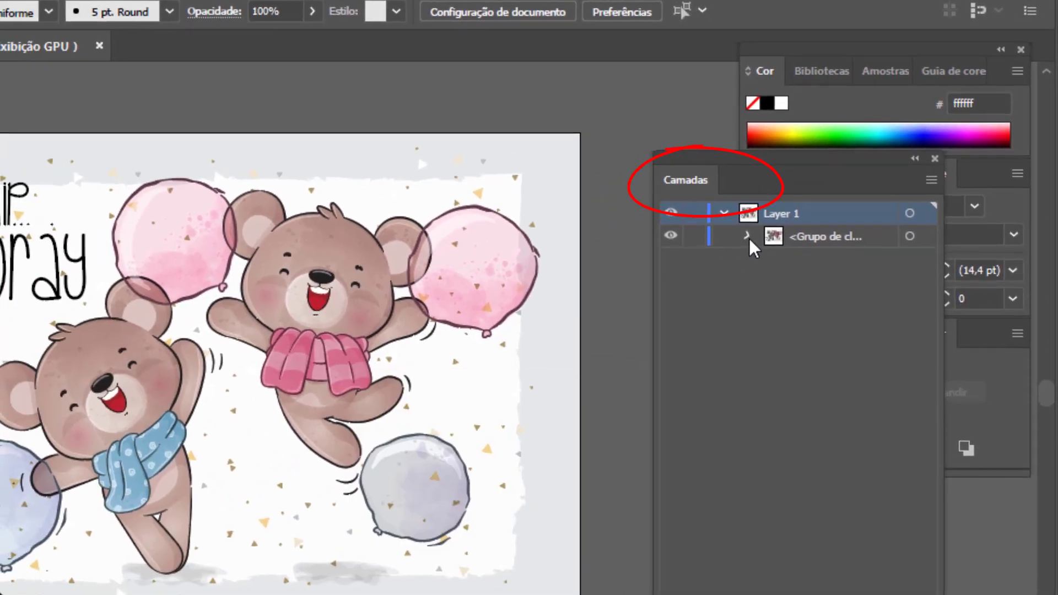
{"action": "left_click", "coordinate": [748, 236]}
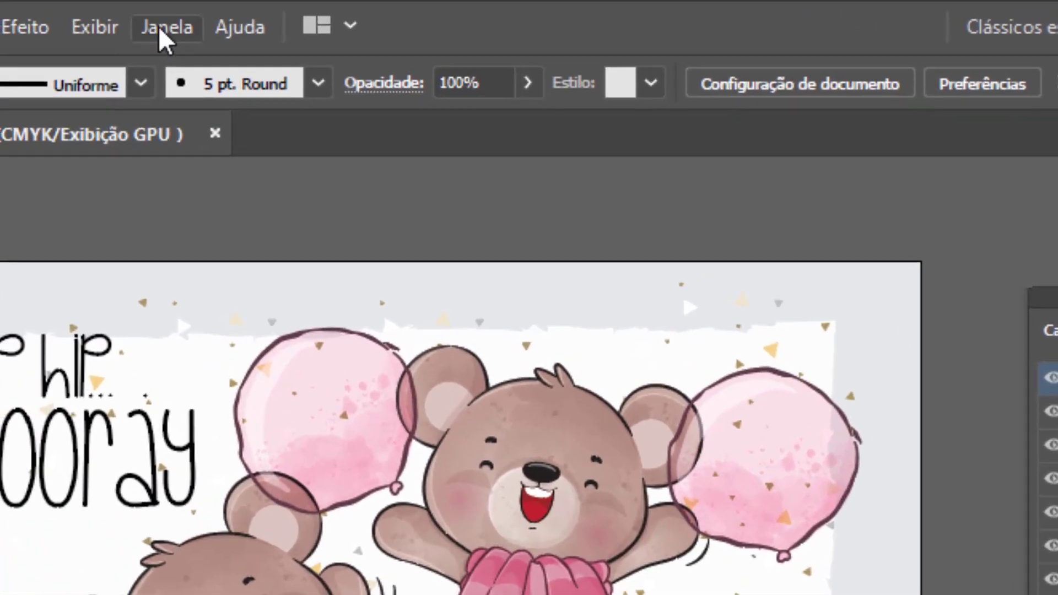
{"action": "left_click", "coordinate": [144, 15]}
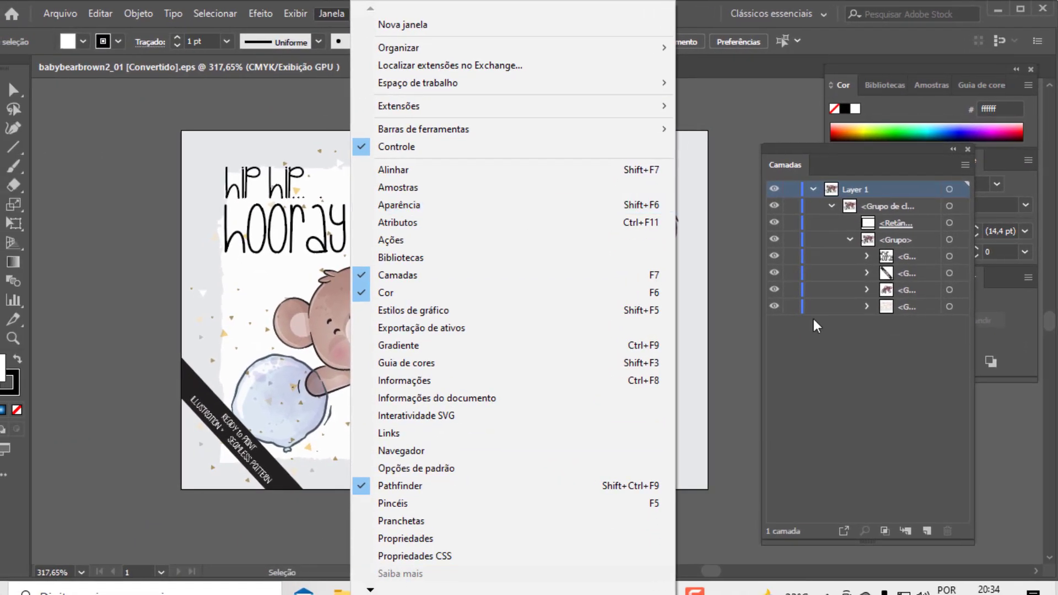
Set the Layers panel options to the Grande row size for larger thumbnails
{"action": "left_click", "coordinate": [800, 113]}
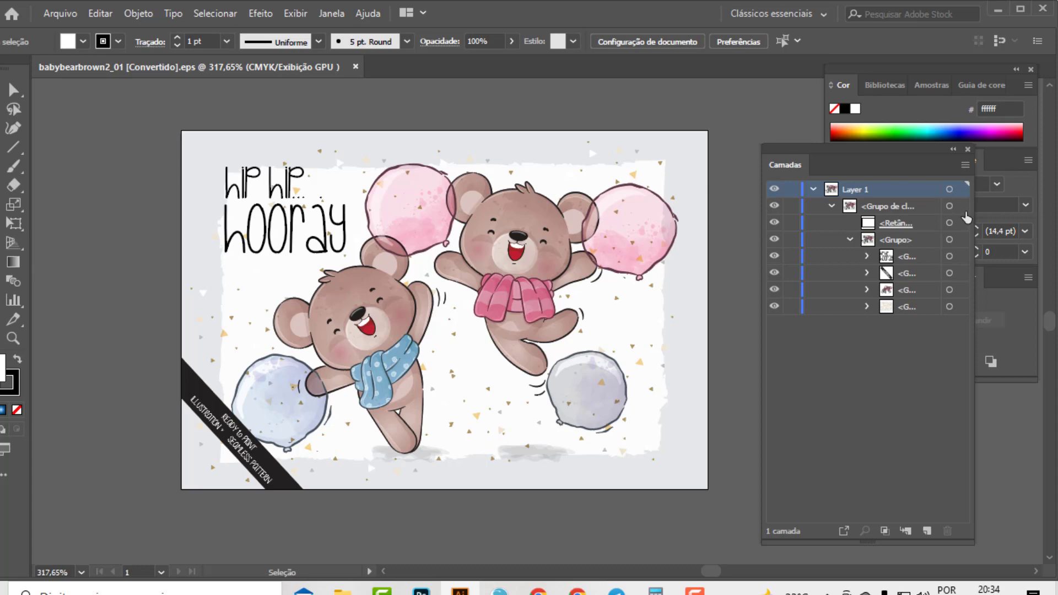
{"action": "left_click", "coordinate": [966, 165]}
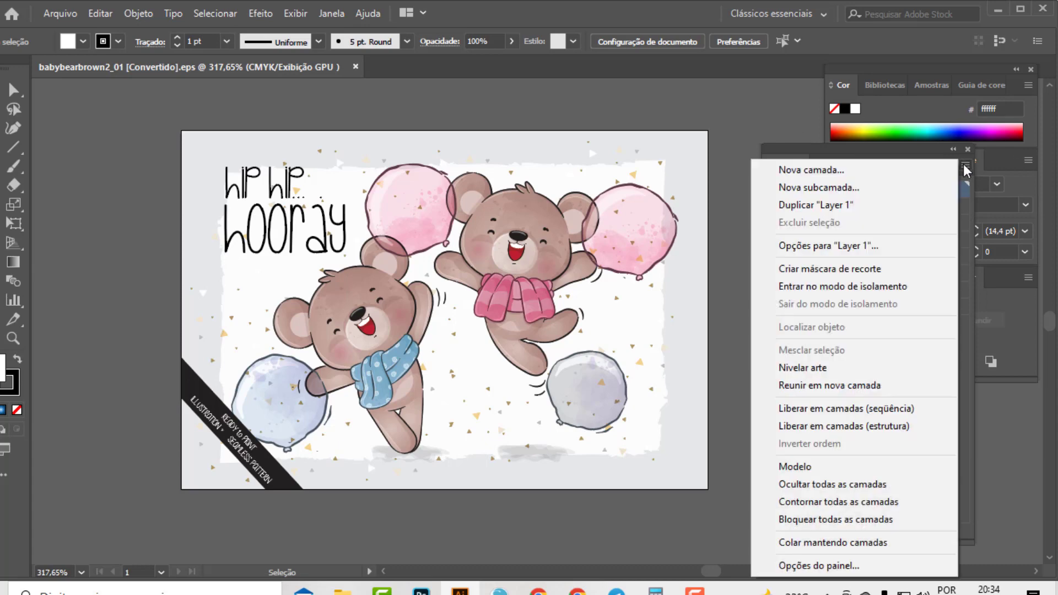
{"action": "left_click", "coordinate": [810, 566]}
{"action": "left_click", "coordinate": [420, 244]}
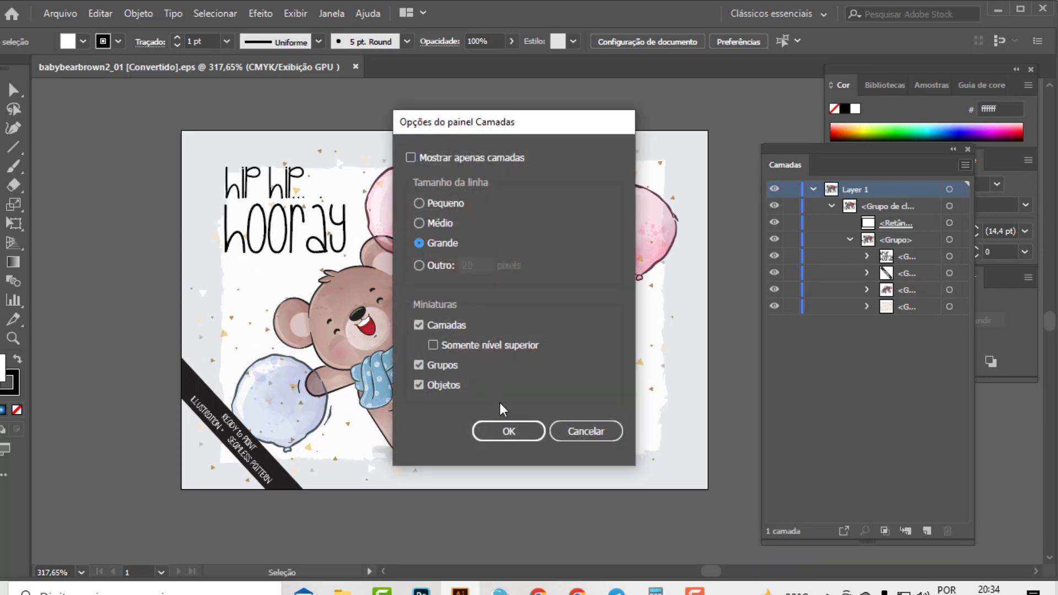
{"action": "left_click", "coordinate": [507, 431]}
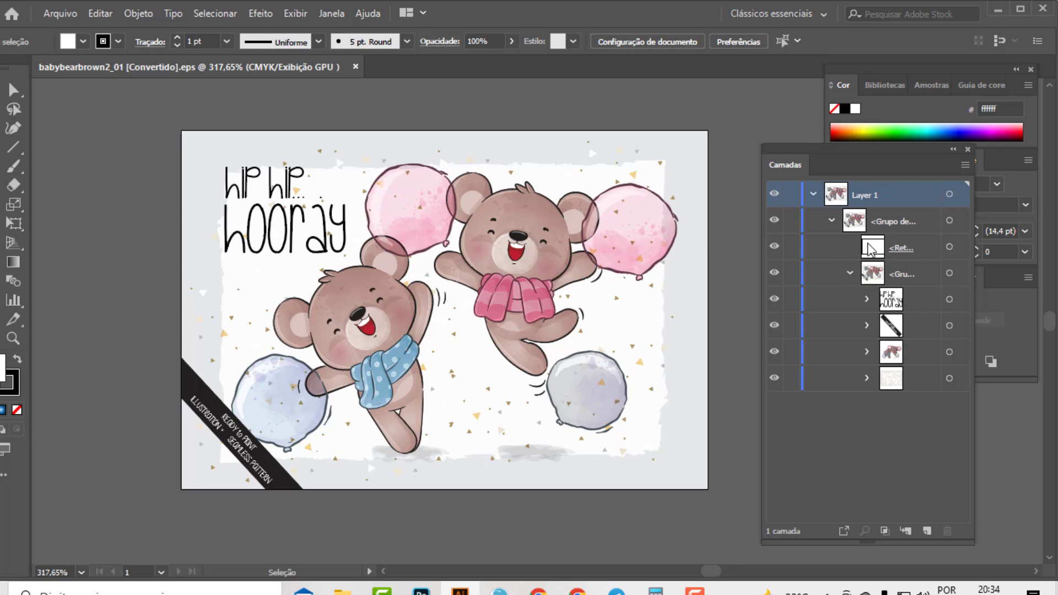
Hide the background rectangle, READY to PRINT banner, hip hip hooray text, confetti and the bears' white rectangle
{"action": "left_click", "coordinate": [775, 248]}
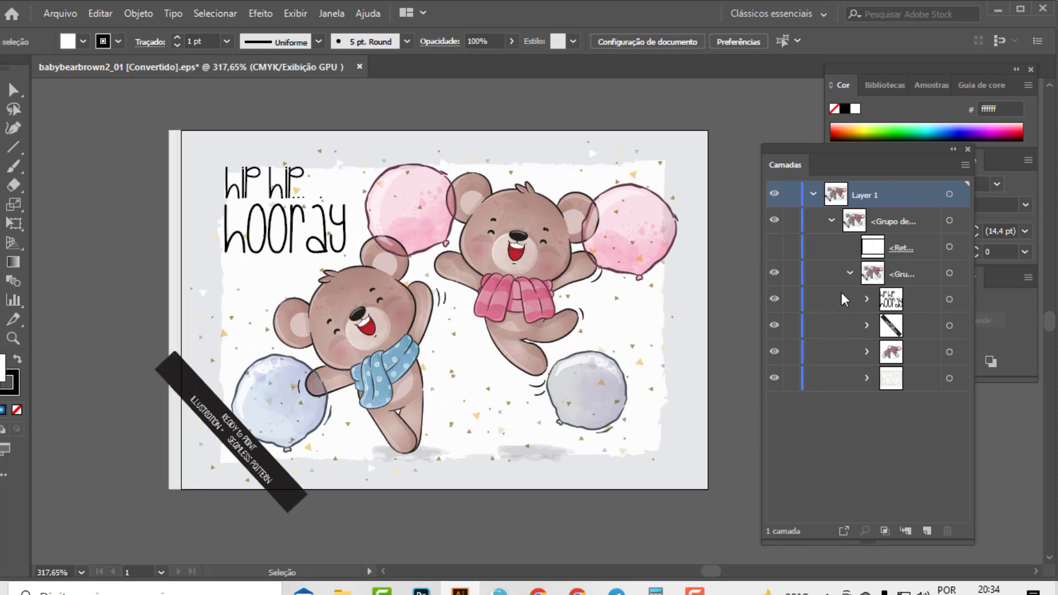
{"action": "left_click", "coordinate": [774, 326]}
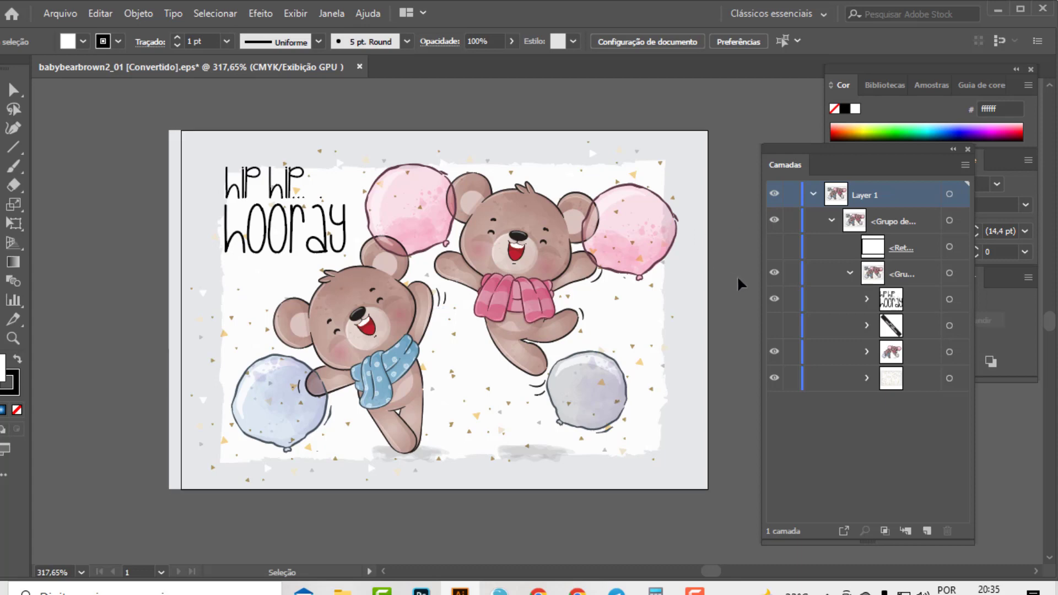
{"action": "left_click", "coordinate": [776, 301]}
{"action": "left_click", "coordinate": [775, 301]}
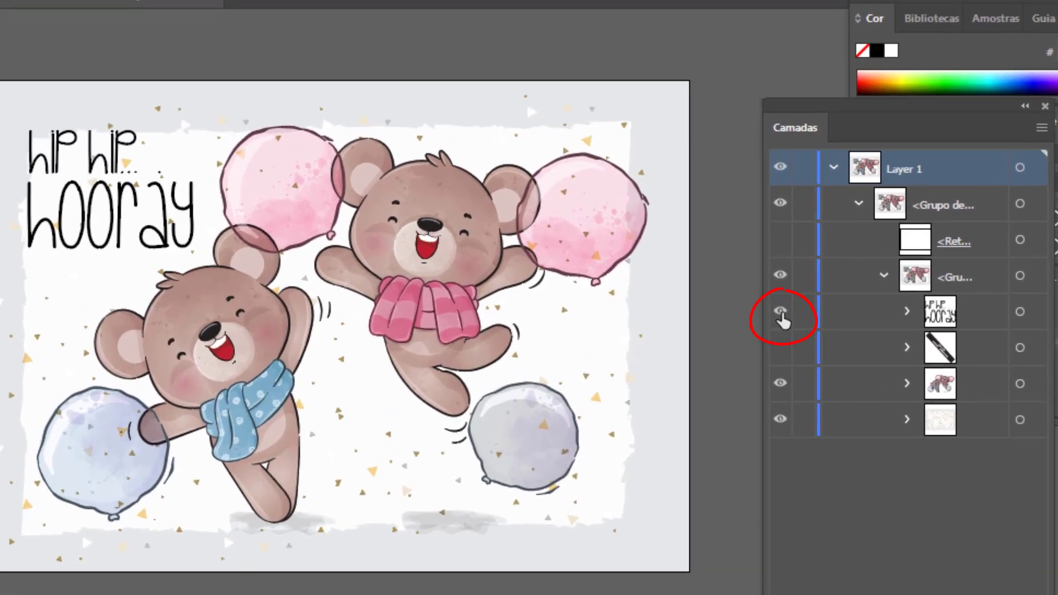
{"action": "left_click", "coordinate": [782, 313]}
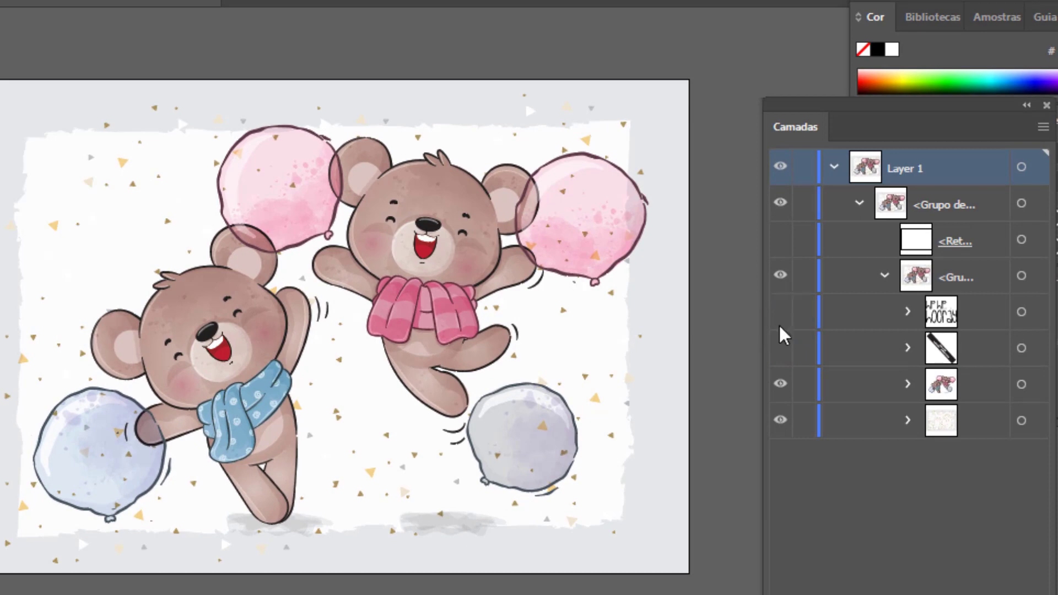
{"action": "left_click", "coordinate": [781, 422]}
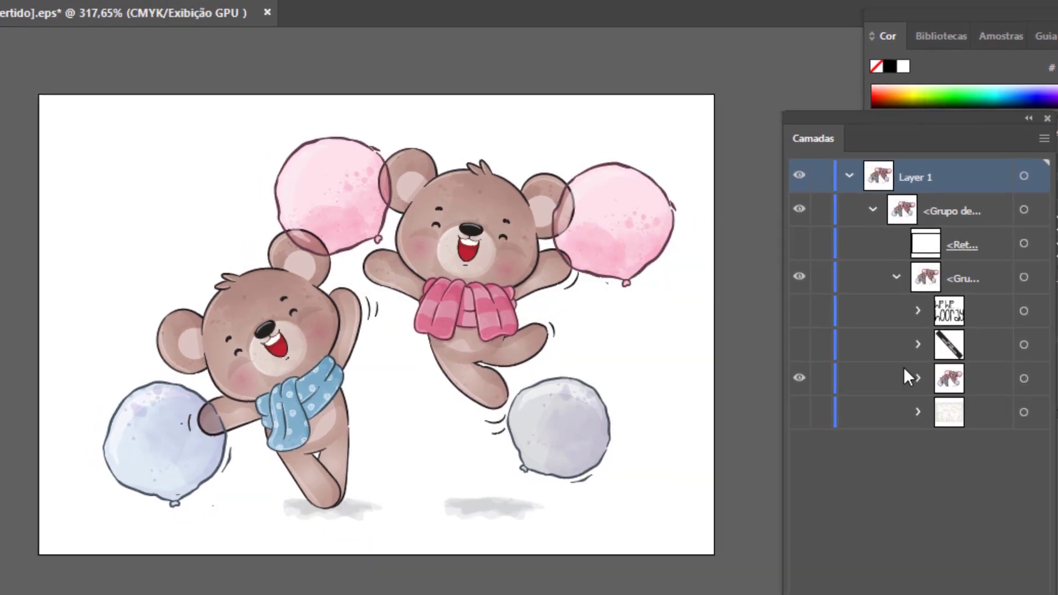
{"action": "left_click", "coordinate": [918, 378]}
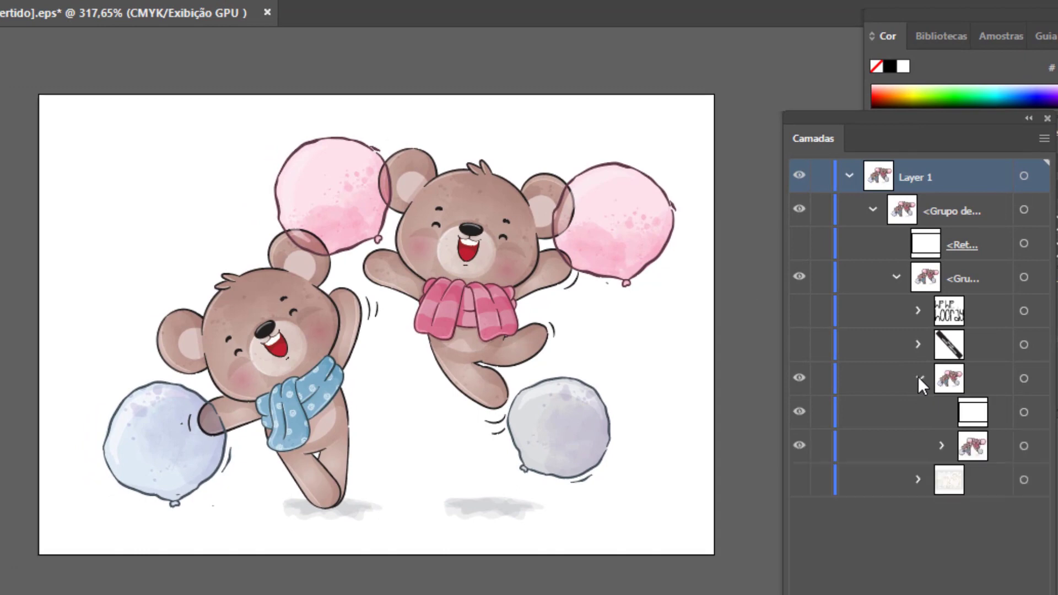
{"action": "left_click", "coordinate": [799, 412]}
Expand the bears subgroup and nudge the blue balloon to the left
{"action": "left_click", "coordinate": [942, 446]}
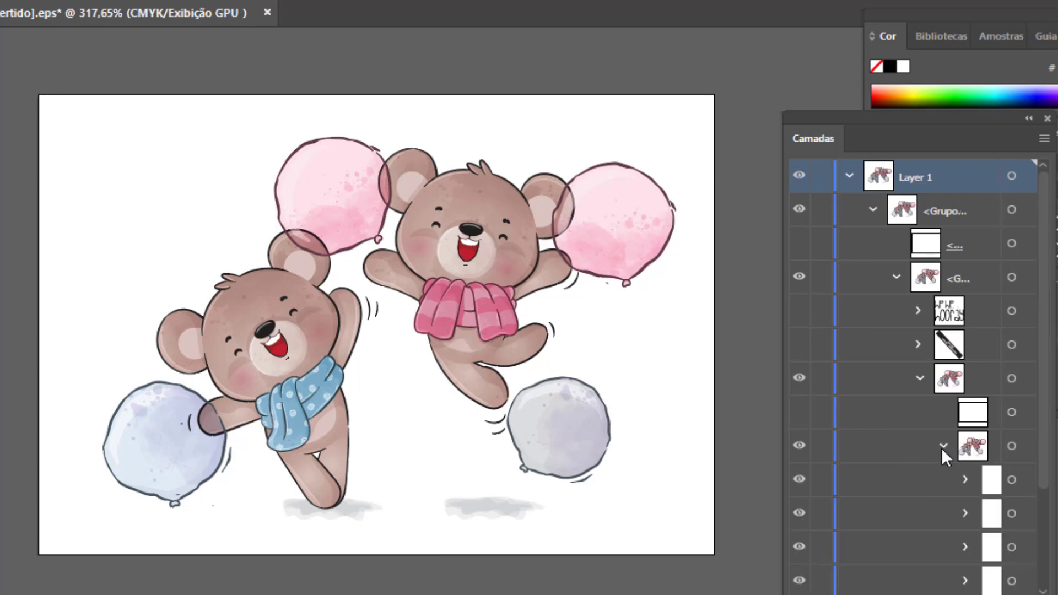
{"action": "scroll", "coordinate": [924, 442], "scroll_direction": "down", "scroll_amount": 4}
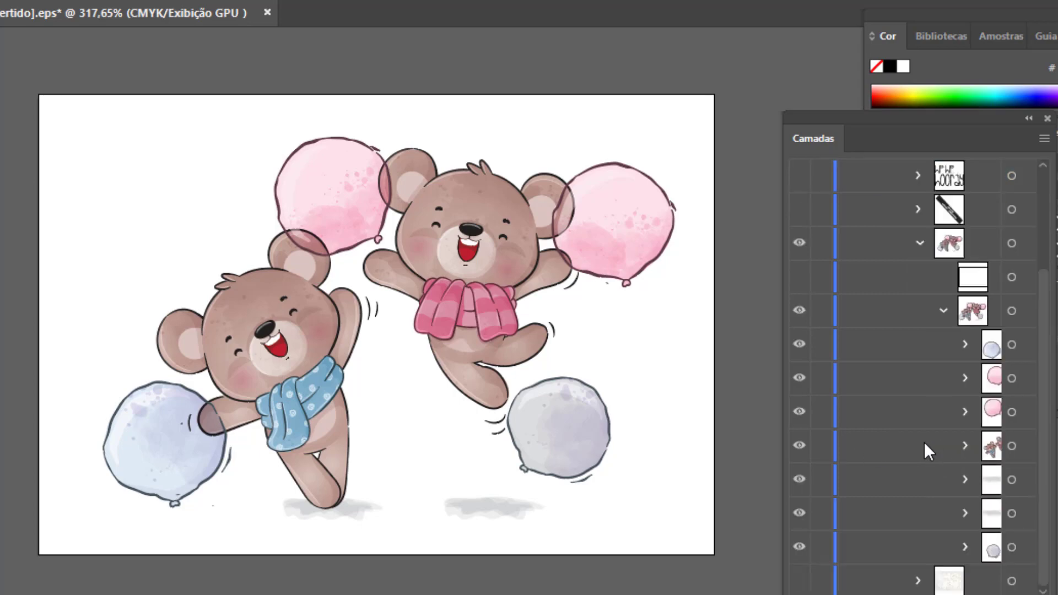
{"action": "left_click", "coordinate": [1012, 345]}
{"action": "key", "text": "Left"}
{"action": "key", "text": "Left"}
{"action": "key", "text": "Left"}
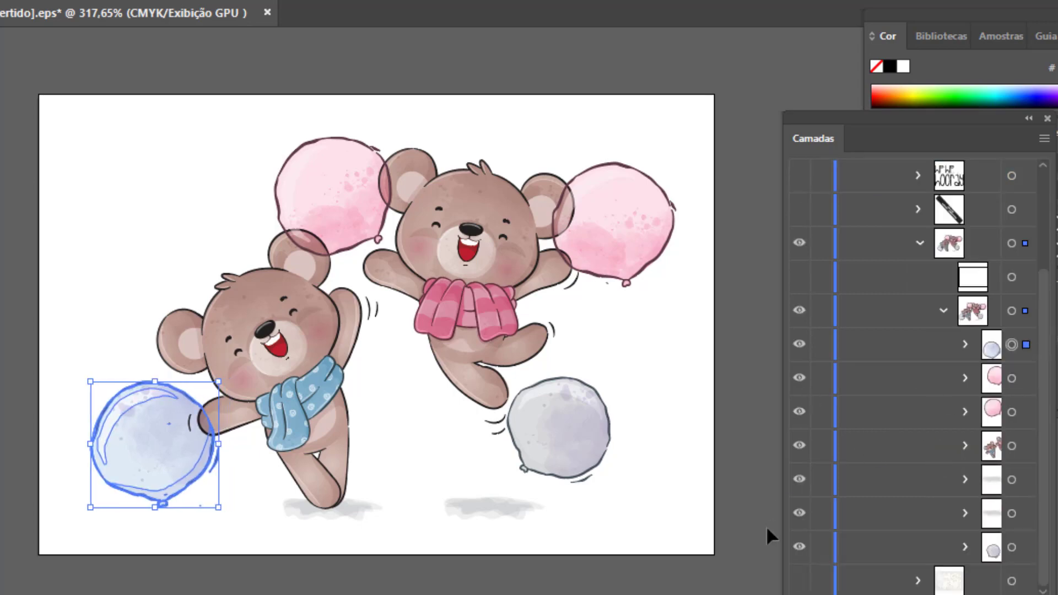
{"action": "key", "text": "Left"}
{"action": "key", "text": "Left"}
{"action": "key", "text": "Left"}
{"action": "key", "text": "Left"}
{"action": "key", "text": "Left"}
{"action": "key", "text": "Left"}
{"action": "key", "text": "Left"}
{"action": "key", "text": "Left"}
{"action": "key", "text": "Left"}
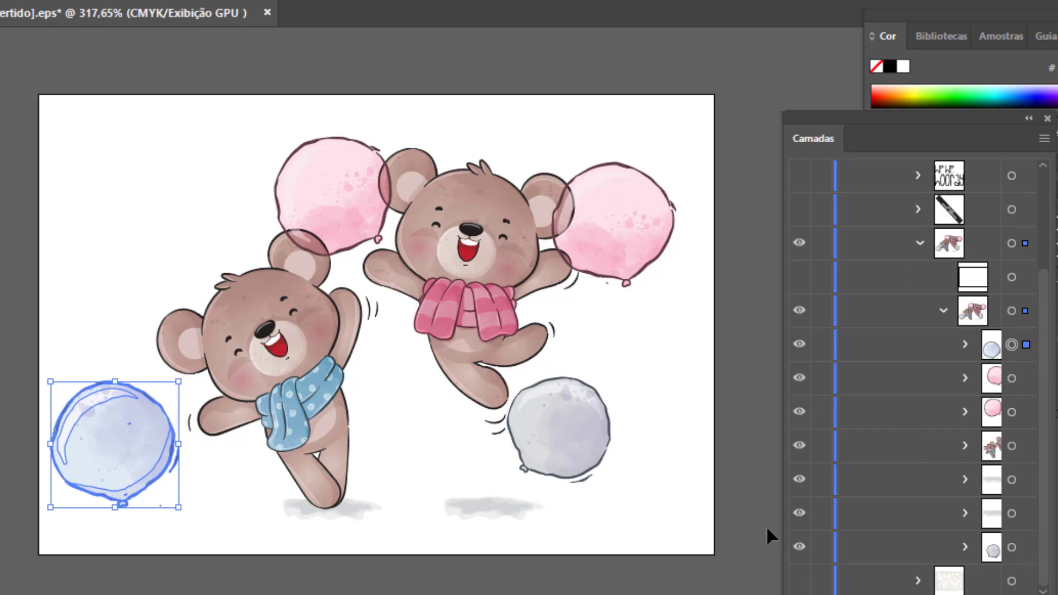
Move the right pink balloon up toward the top-right corner
{"action": "left_click", "coordinate": [1030, 380]}
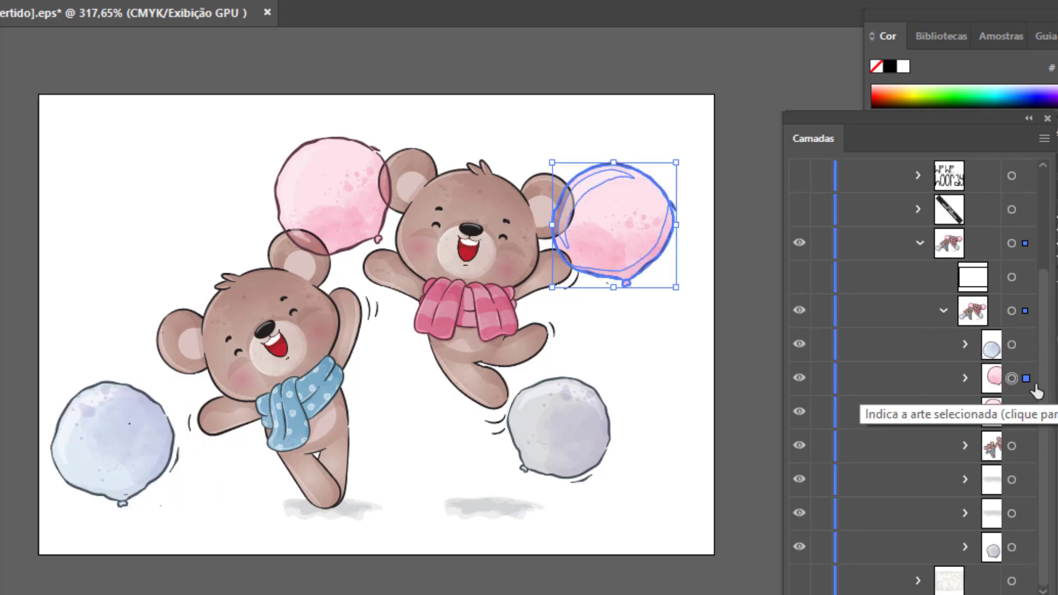
{"action": "key", "text": "Right"}
{"action": "key", "text": "Right"}
{"action": "key", "text": "Right"}
{"action": "key", "text": "Right"}
{"action": "key", "text": "Right"}
{"action": "key", "text": "Right"}
{"action": "key", "text": "Right"}
{"action": "key", "text": "Right"}
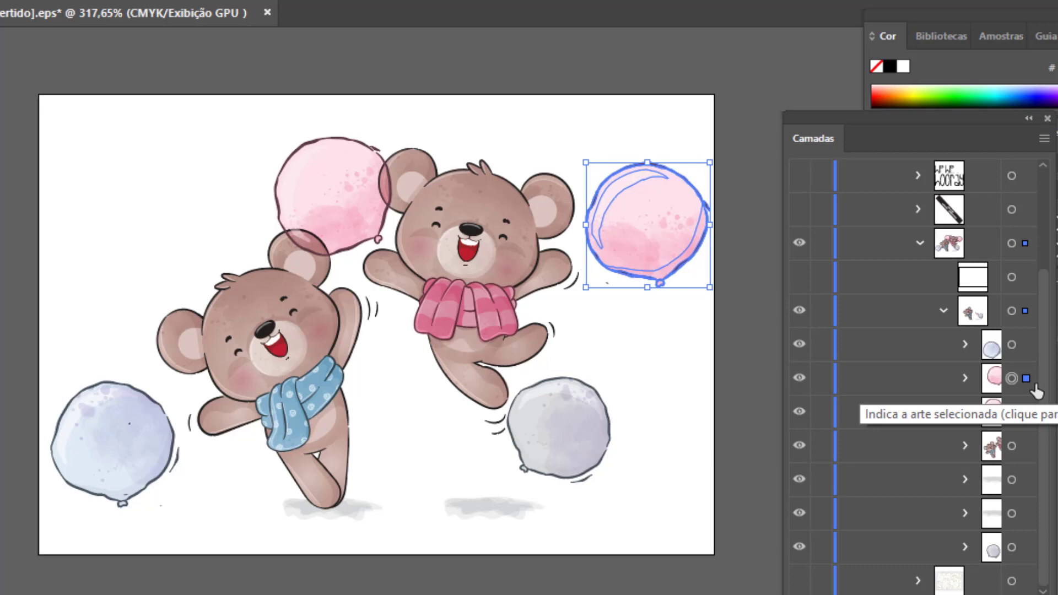
{"action": "key", "text": "Right"}
{"action": "key", "text": "Right"}
{"action": "key", "text": "Right"}
{"action": "key", "text": "Up"}
{"action": "key", "text": "Up"}
{"action": "key", "text": "Up"}
{"action": "key", "text": "Up"}
{"action": "key", "text": "Up"}
{"action": "key", "text": "Up"}
{"action": "key", "text": "Up"}
{"action": "key", "text": "Up"}
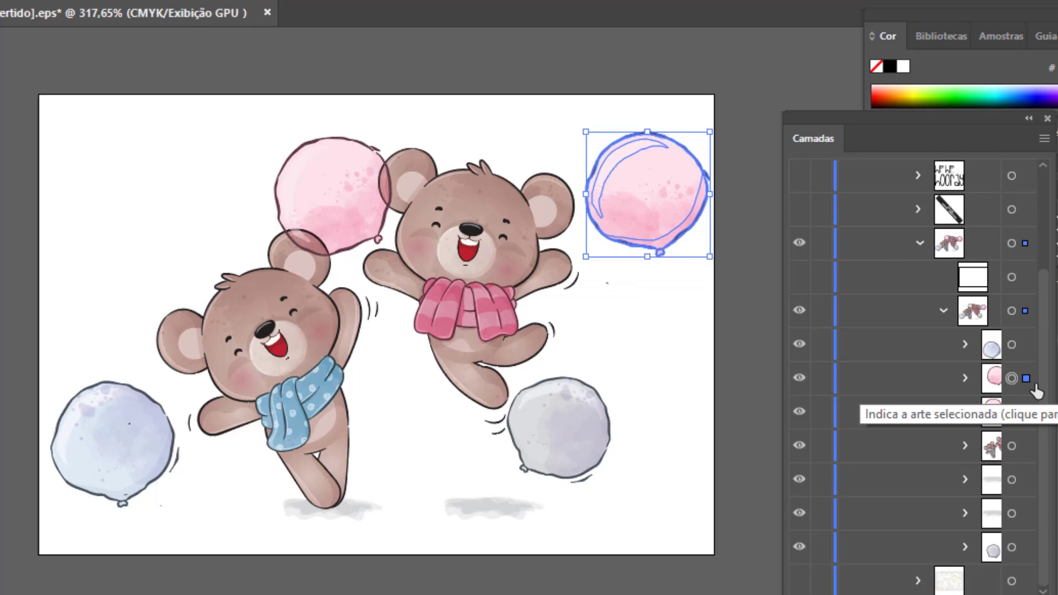
{"action": "key", "text": "Up"}
{"action": "key", "text": "Up"}
{"action": "key", "text": "Up"}
{"action": "key", "text": "Left"}
{"action": "key", "text": "Left"}
{"action": "key", "text": "Left"}
{"action": "key", "text": "Up"}
{"action": "key", "text": "Up"}
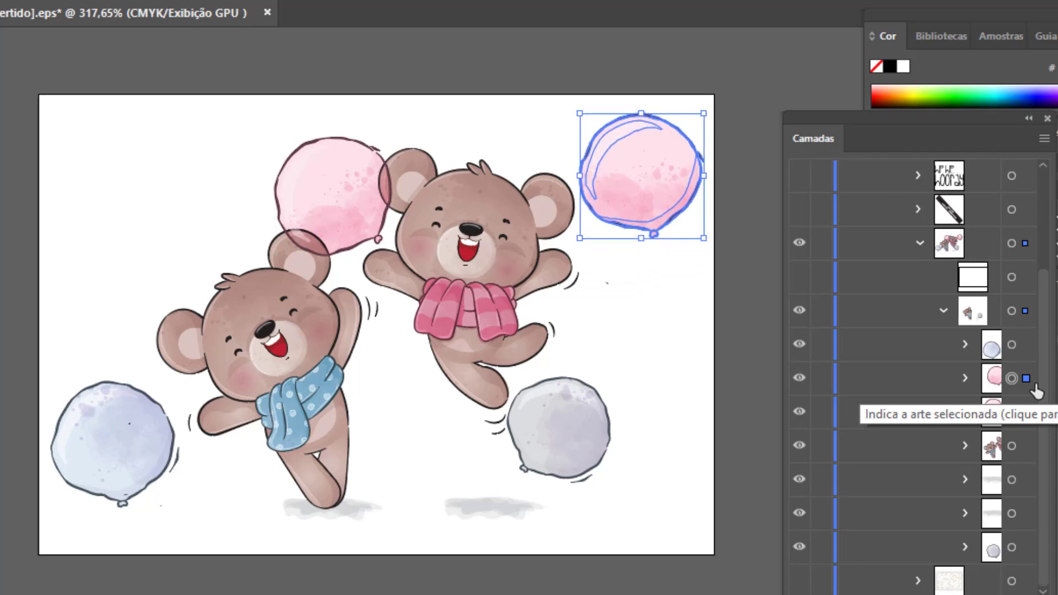
{"action": "key", "text": "Up"}
{"action": "key", "text": "Up"}
{"action": "key", "text": "Up"}
{"action": "key", "text": "Up"}
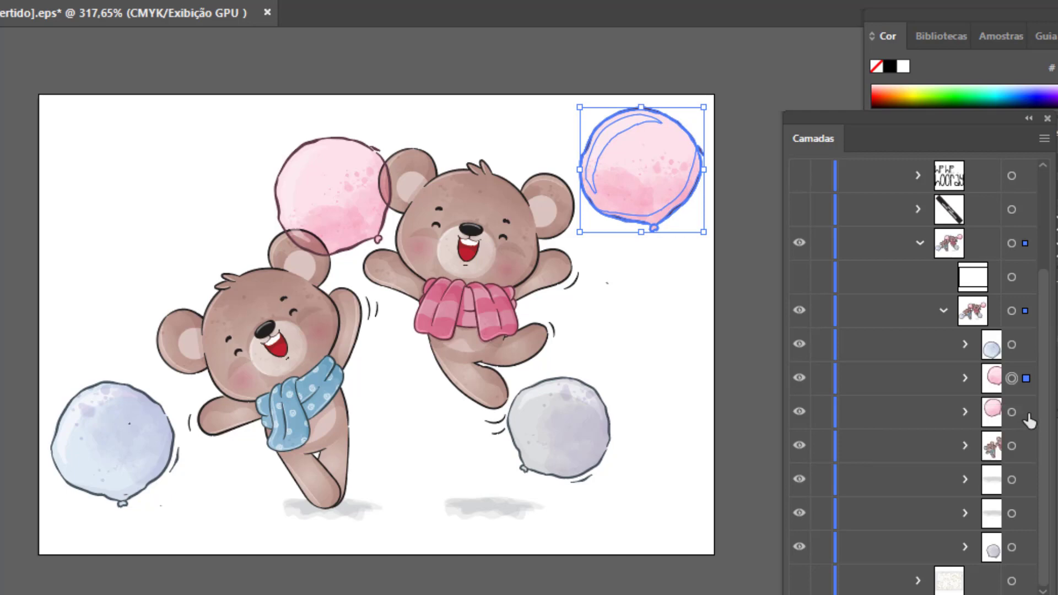
Move the left pink balloon left and up toward the top-left corner
{"action": "left_click", "coordinate": [1028, 419]}
{"action": "key", "text": "Left"}
{"action": "key", "text": "Left"}
{"action": "key", "text": "Left"}
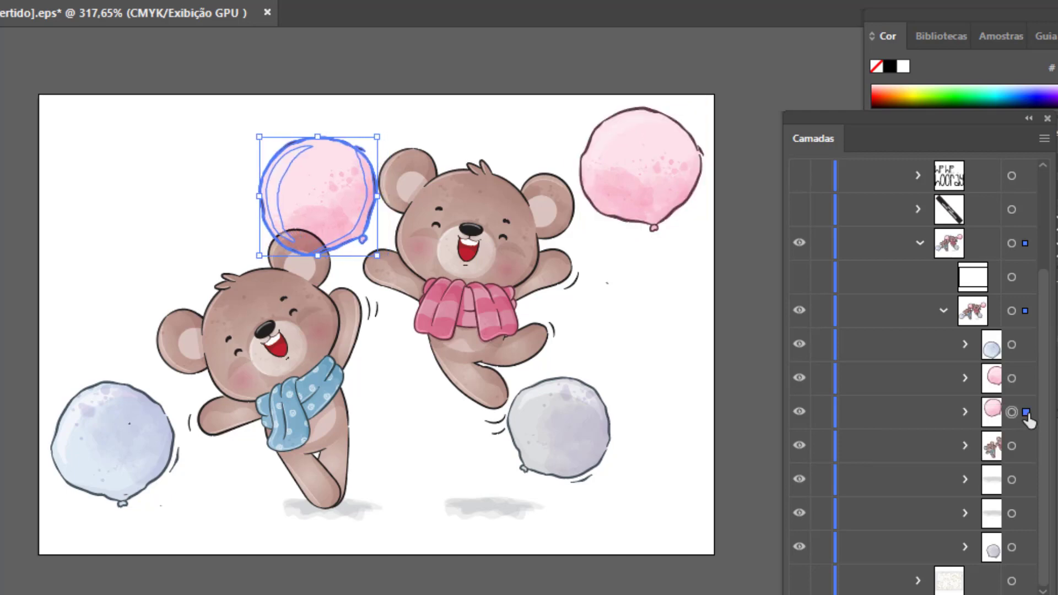
{"action": "key", "text": "Left"}
{"action": "key", "text": "Left"}
{"action": "key", "text": "Left"}
{"action": "key", "text": "Left"}
{"action": "key", "text": "Left"}
{"action": "key", "text": "Left"}
{"action": "key", "text": "Left"}
{"action": "key", "text": "Left"}
{"action": "key", "text": "Left"}
{"action": "key", "text": "Left"}
{"action": "key", "text": "Left"}
{"action": "key", "text": "Left"}
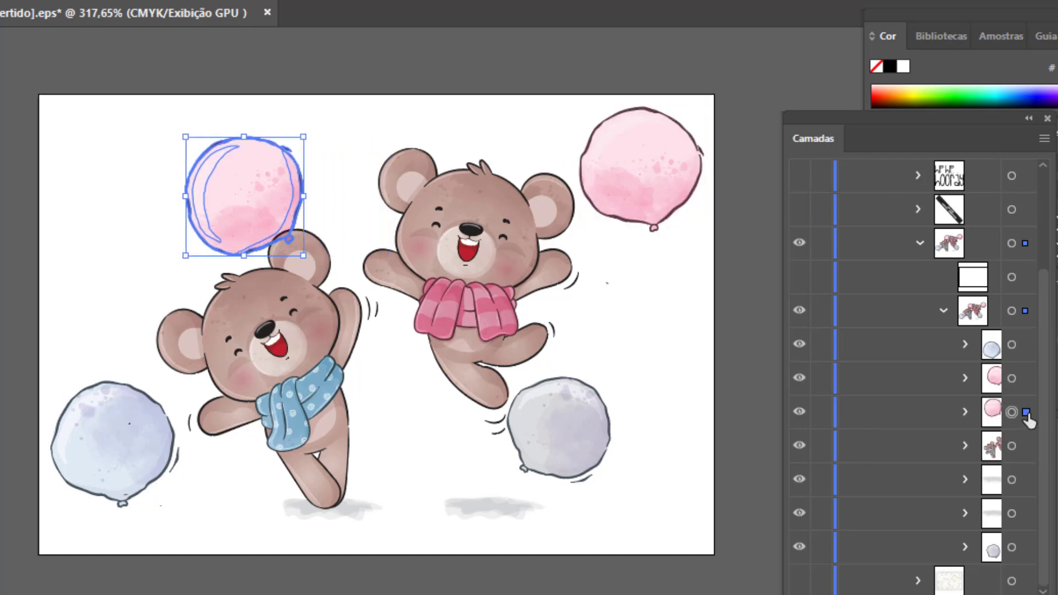
{"action": "key", "text": "Left"}
{"action": "key", "text": "Left"}
{"action": "key", "text": "Left"}
{"action": "key", "text": "Left"}
{"action": "key", "text": "Left"}
{"action": "key", "text": "Left"}
{"action": "key", "text": "Left"}
{"action": "key", "text": "Left"}
{"action": "key", "text": "Left"}
{"action": "key", "text": "Left"}
{"action": "key", "text": "Left"}
{"action": "key", "text": "Left"}
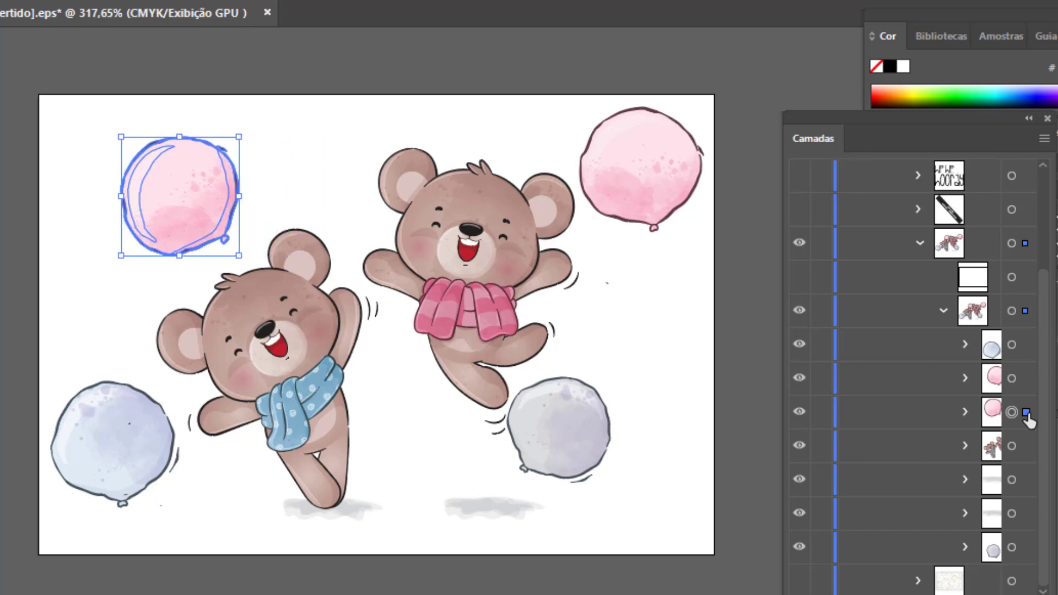
{"action": "key", "text": "Left"}
{"action": "key", "text": "Left"}
{"action": "key", "text": "Left"}
{"action": "key", "text": "Left"}
{"action": "key", "text": "Left"}
{"action": "key", "text": "Left"}
{"action": "key", "text": "Left"}
{"action": "key", "text": "Up"}
{"action": "key", "text": "Up"}
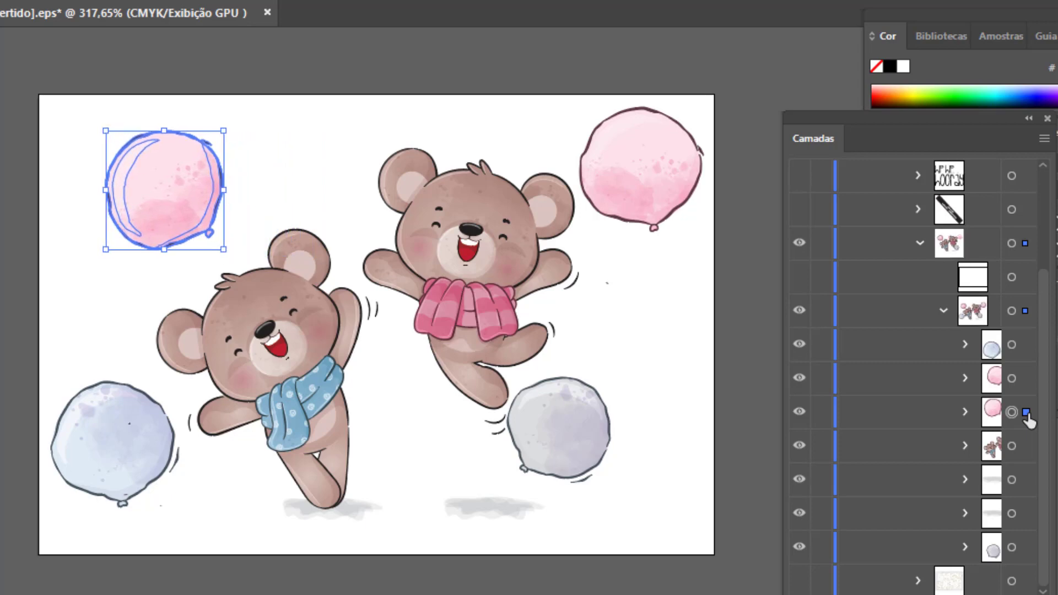
{"action": "key", "text": "Up"}
{"action": "key", "text": "Up"}
{"action": "key", "text": "Up"}
{"action": "key", "text": "Up"}
{"action": "key", "text": "Up"}
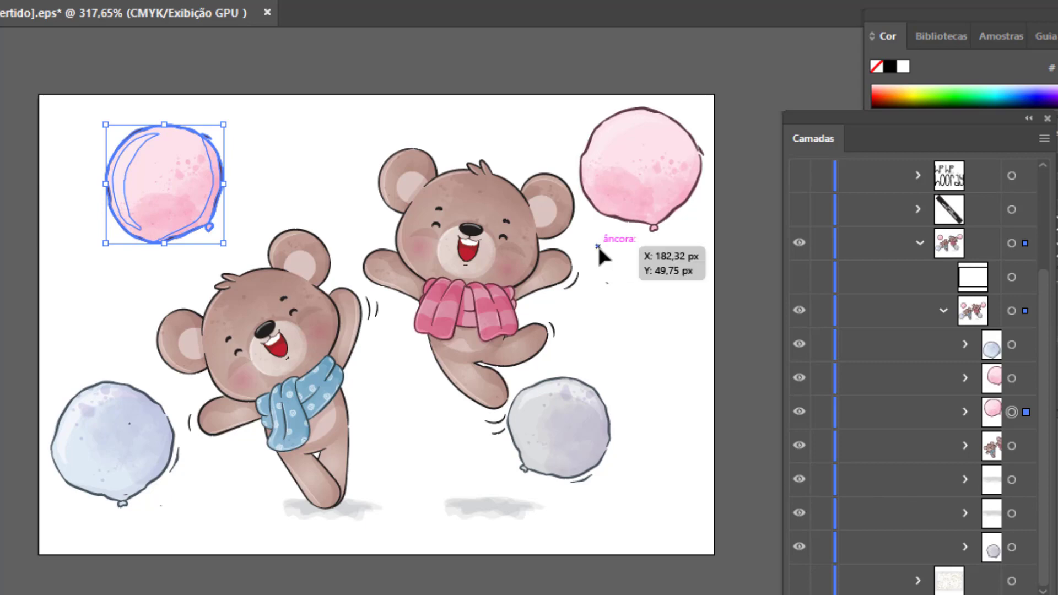
Nudge the grey balloon right and down, then deselect it
{"action": "left_click", "coordinate": [1032, 547]}
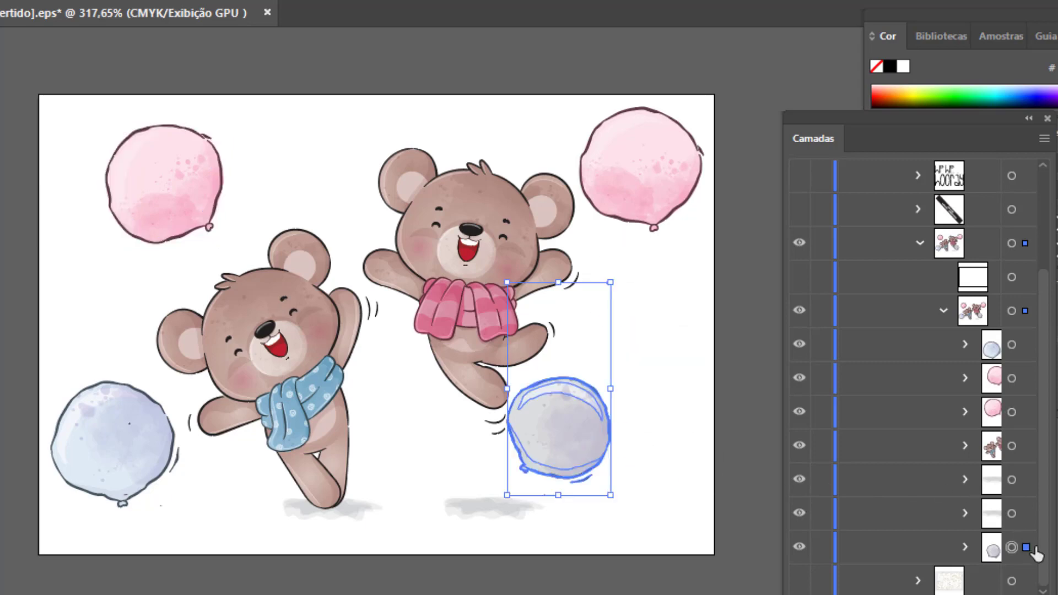
{"action": "key", "text": "Right"}
{"action": "key", "text": "Right"}
{"action": "key", "text": "Right"}
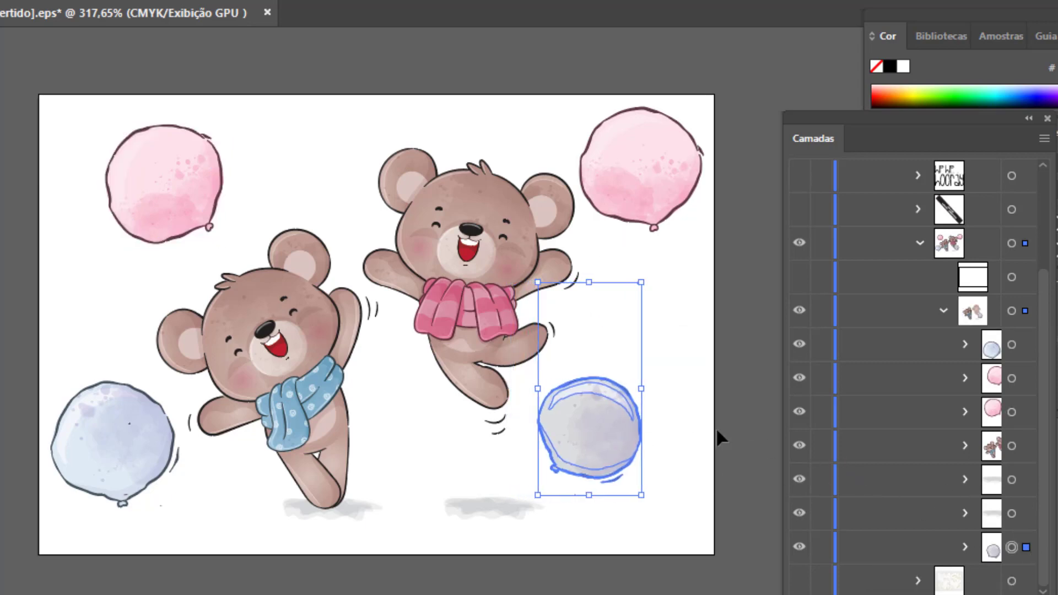
{"action": "key", "text": "Right"}
{"action": "key", "text": "Down"}
{"action": "key", "text": "Down"}
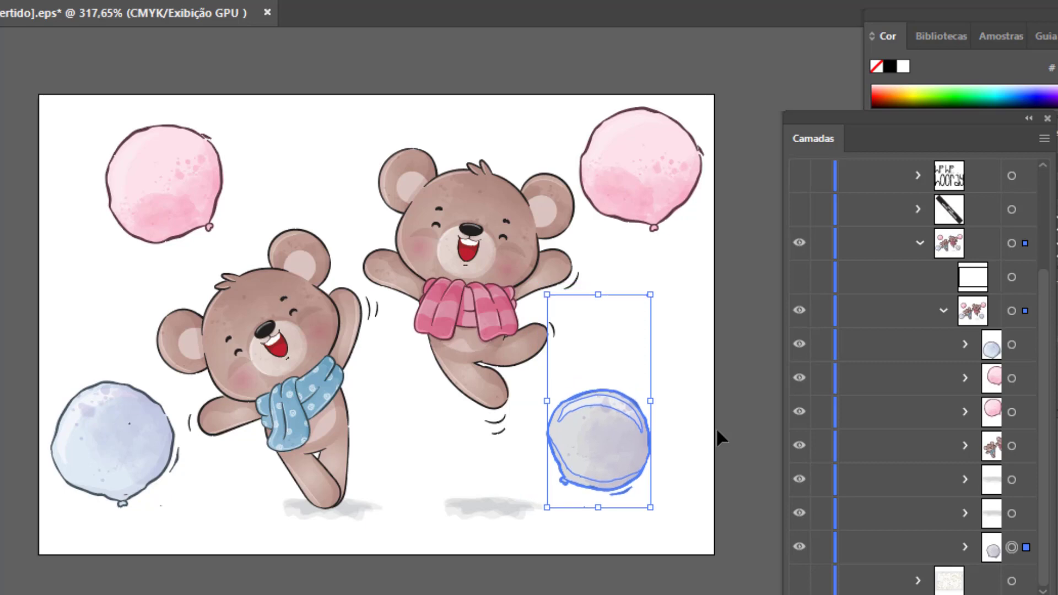
{"action": "key", "text": "Right"}
{"action": "key", "text": "Right"}
{"action": "left_click", "coordinate": [724, 391]}
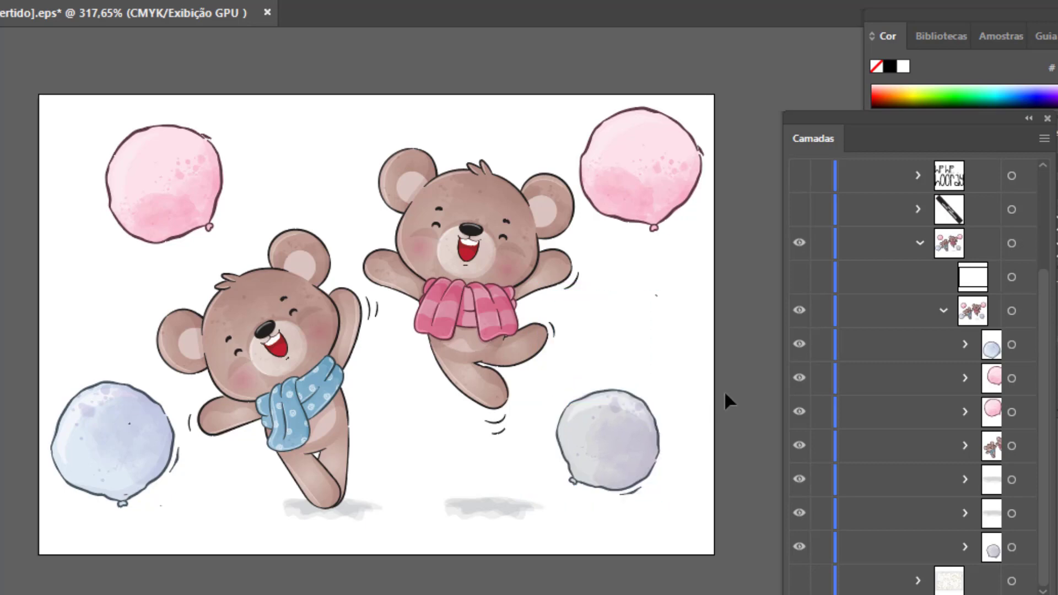
Show both bears' ground shadows and nudge the left bear's shadow into place beneath its feet
{"action": "left_click", "coordinate": [800, 479]}
{"action": "left_click", "coordinate": [799, 515]}
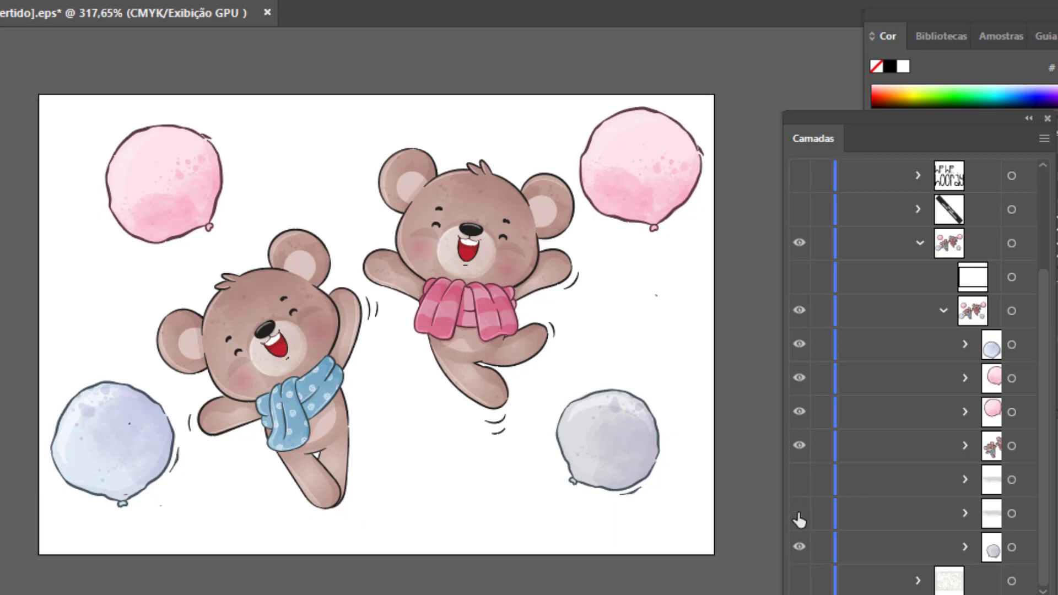
{"action": "left_click", "coordinate": [799, 515]}
{"action": "left_click", "coordinate": [1012, 513]}
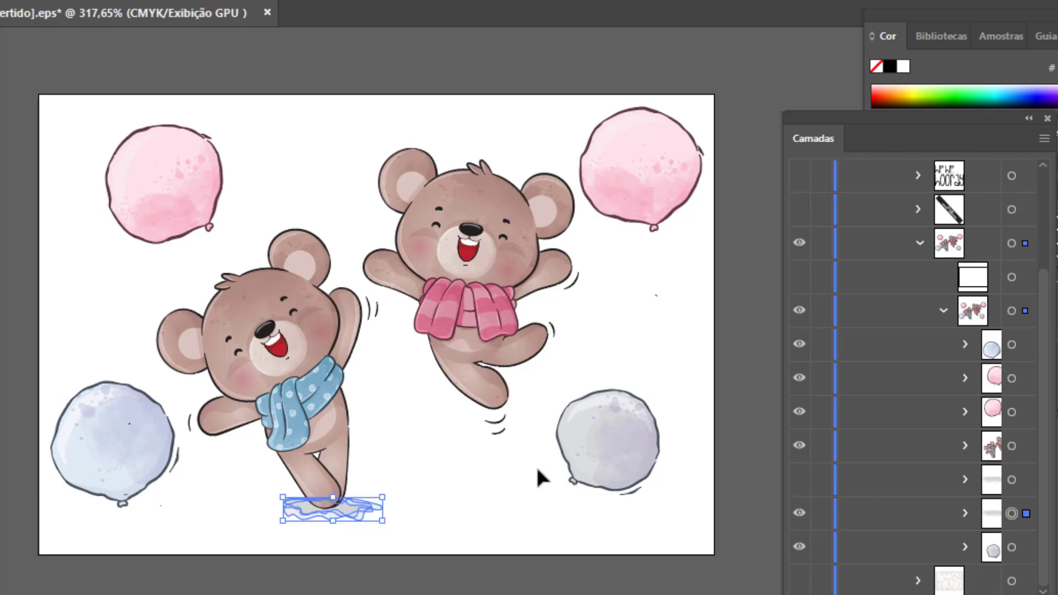
{"action": "key", "text": "Down"}
{"action": "key", "text": "Down"}
{"action": "key", "text": "Down"}
{"action": "key", "text": "Down"}
{"action": "key", "text": "Down"}
{"action": "key", "text": "Down"}
{"action": "key", "text": "Down"}
{"action": "key", "text": "Down"}
{"action": "key", "text": "Down"}
{"action": "key", "text": "Up"}
{"action": "key", "text": "Up"}
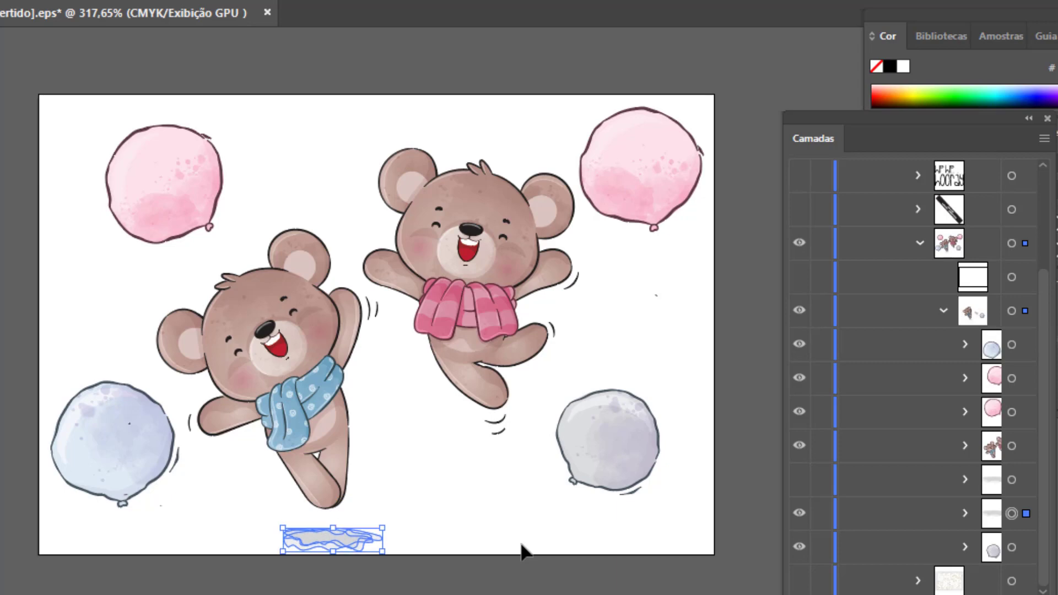
{"action": "key", "text": "Up"}
{"action": "key", "text": "Up"}
{"action": "key", "text": "Up"}
{"action": "left_click", "coordinate": [800, 480]}
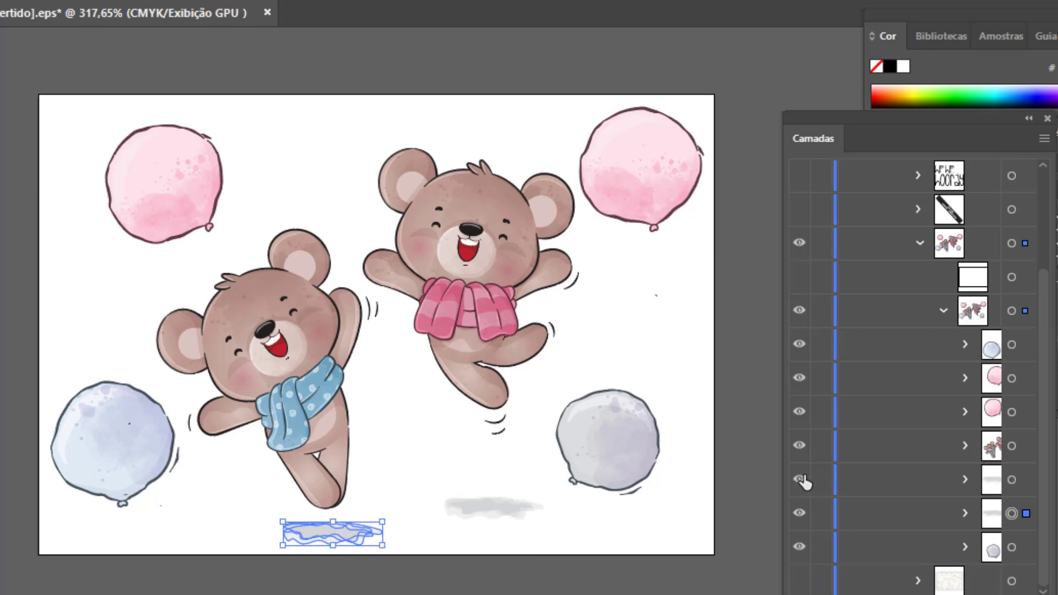
{"action": "left_click", "coordinate": [633, 520]}
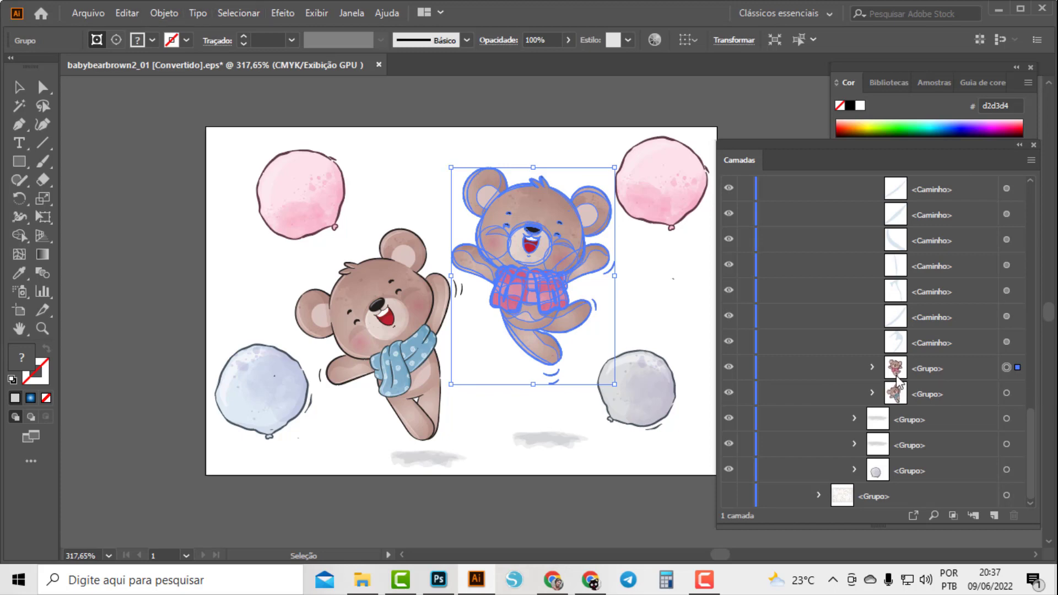
Fit the artboard to the pink-scarf bear group with Pranchetas > Alinhar à arte selecionada
{"action": "left_click", "coordinate": [491, 101]}
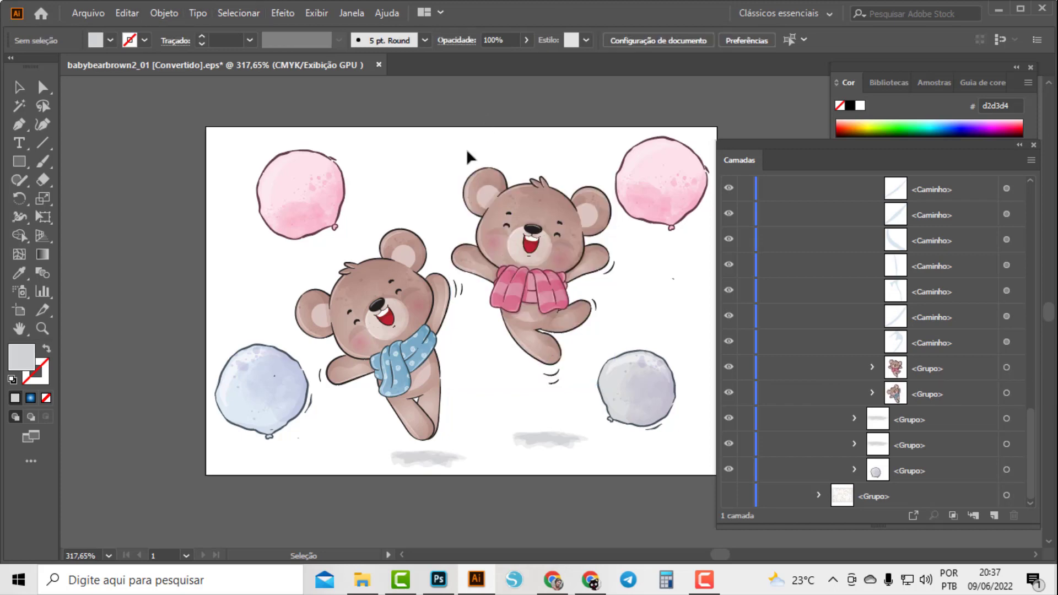
{"action": "left_click", "coordinate": [417, 270]}
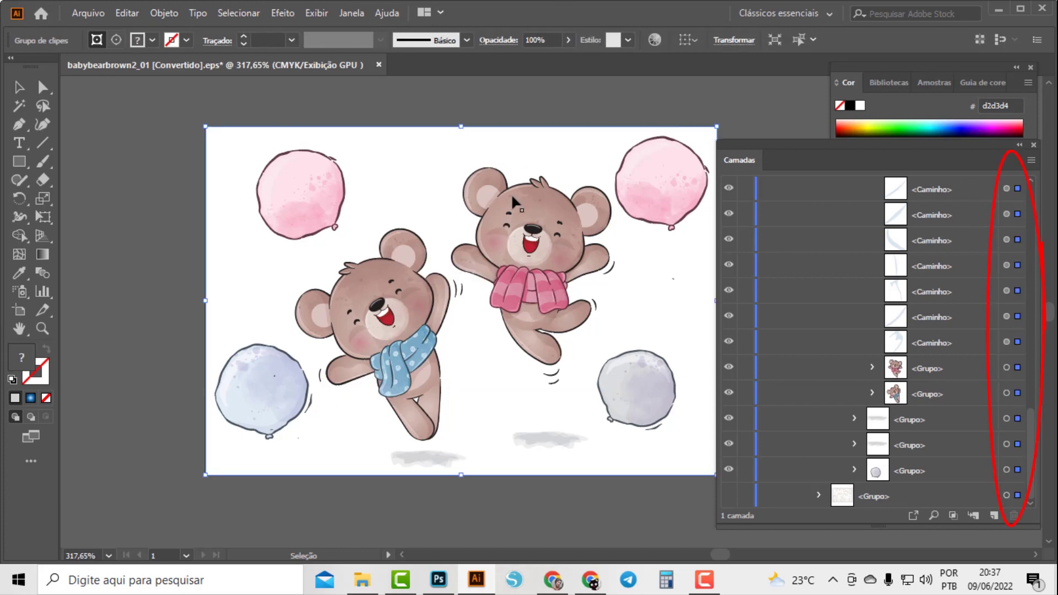
{"action": "left_click", "coordinate": [1016, 368]}
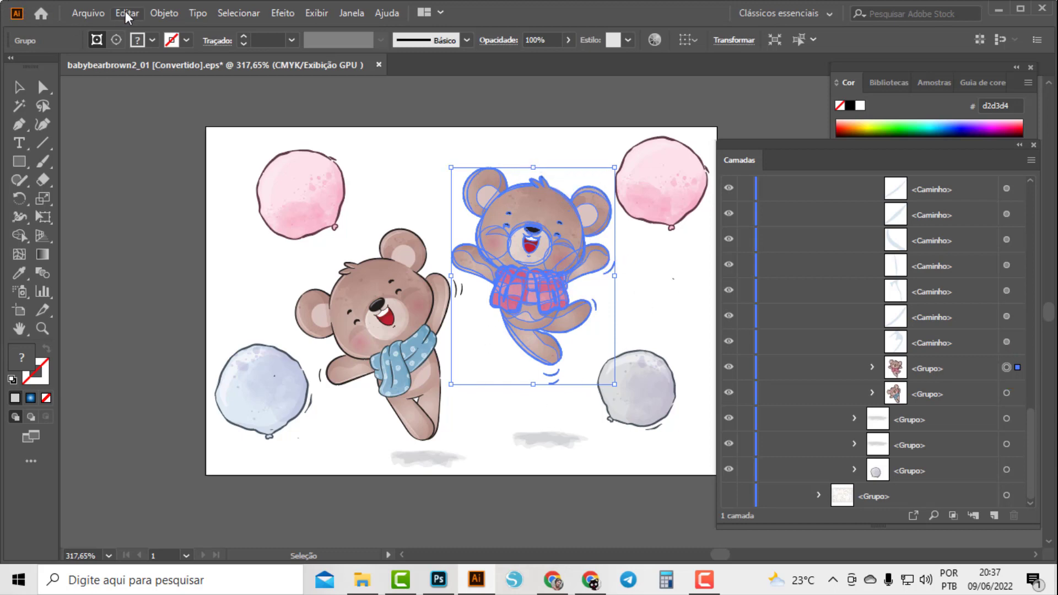
{"action": "left_click", "coordinate": [163, 14]}
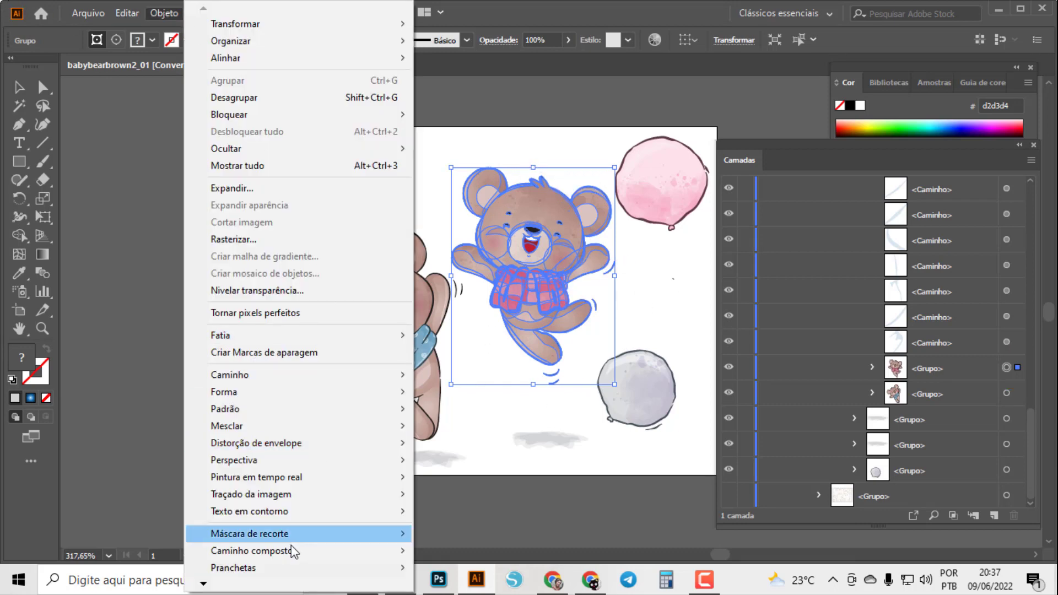
{"action": "mouse_move", "coordinate": [233, 568]}
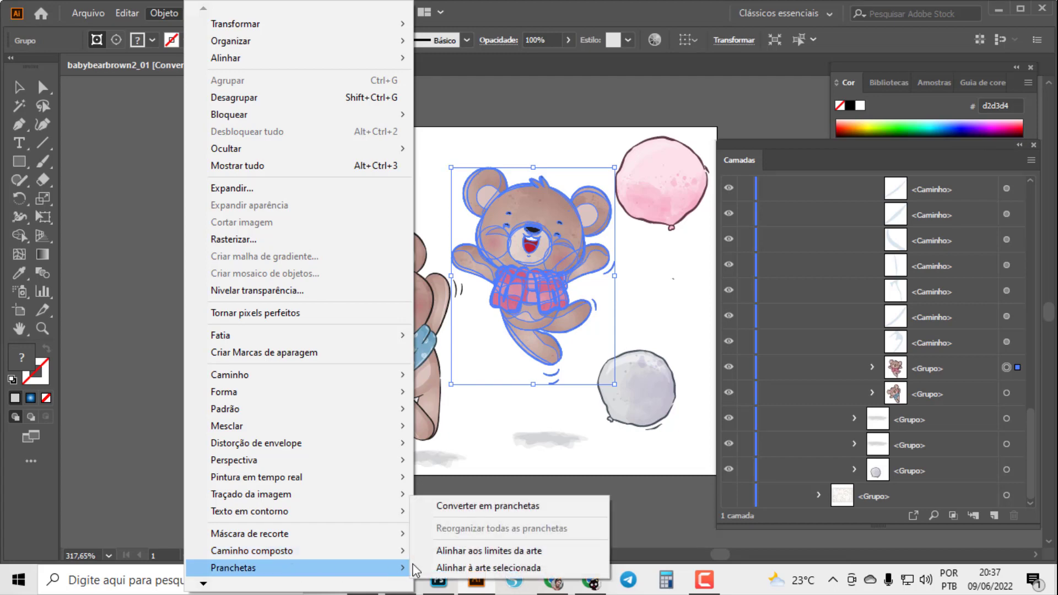
{"action": "left_click", "coordinate": [545, 570]}
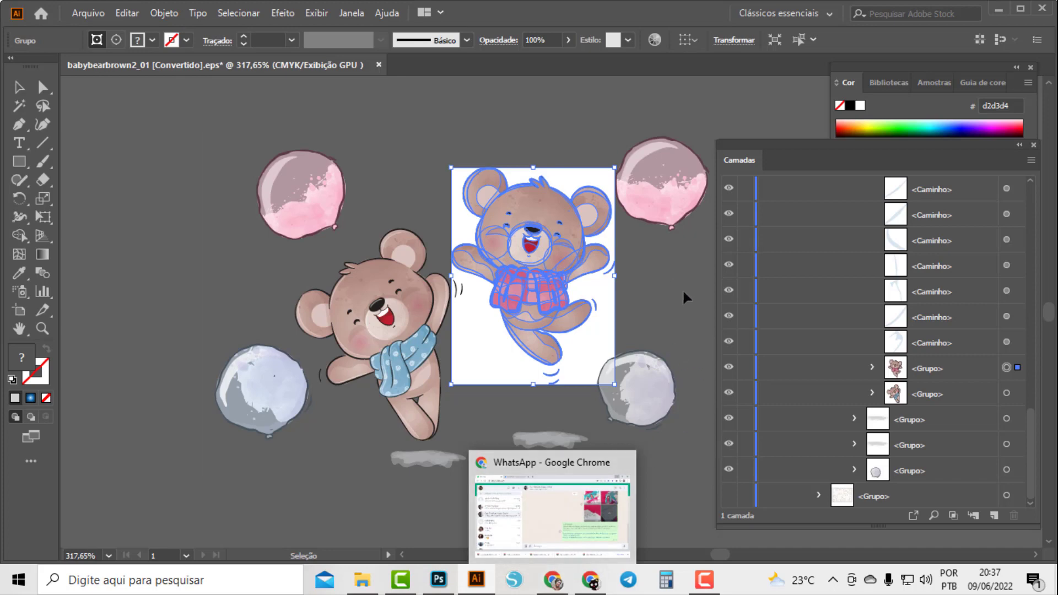
Nudge the grey balloon right, clear of the pink-scarf bear's artboard
{"action": "left_click", "coordinate": [671, 279]}
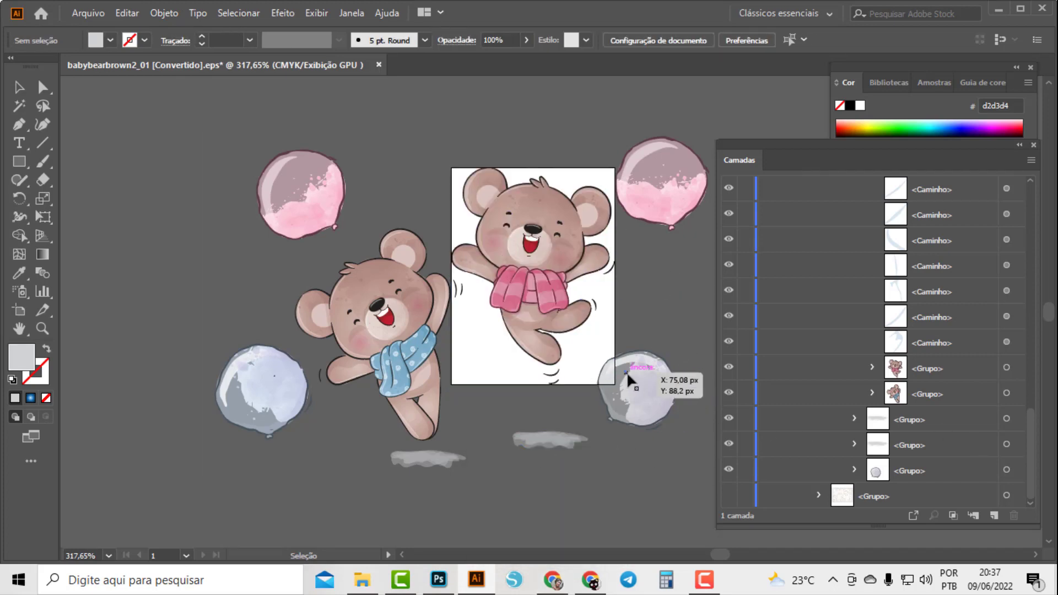
{"action": "left_click", "coordinate": [1007, 469]}
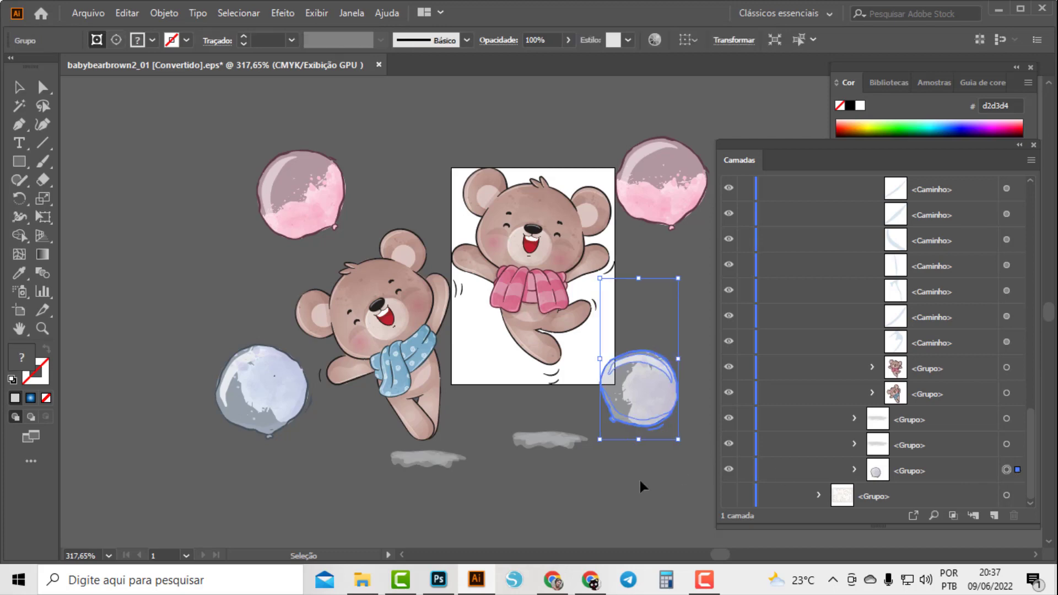
{"action": "key", "text": "Right"}
{"action": "key", "text": "Right"}
{"action": "key", "text": "Right"}
{"action": "key", "text": "Right"}
{"action": "key", "text": "Right"}
{"action": "key", "text": "Right"}
{"action": "key", "text": "Right"}
{"action": "key", "text": "Right"}
{"action": "key", "text": "Right"}
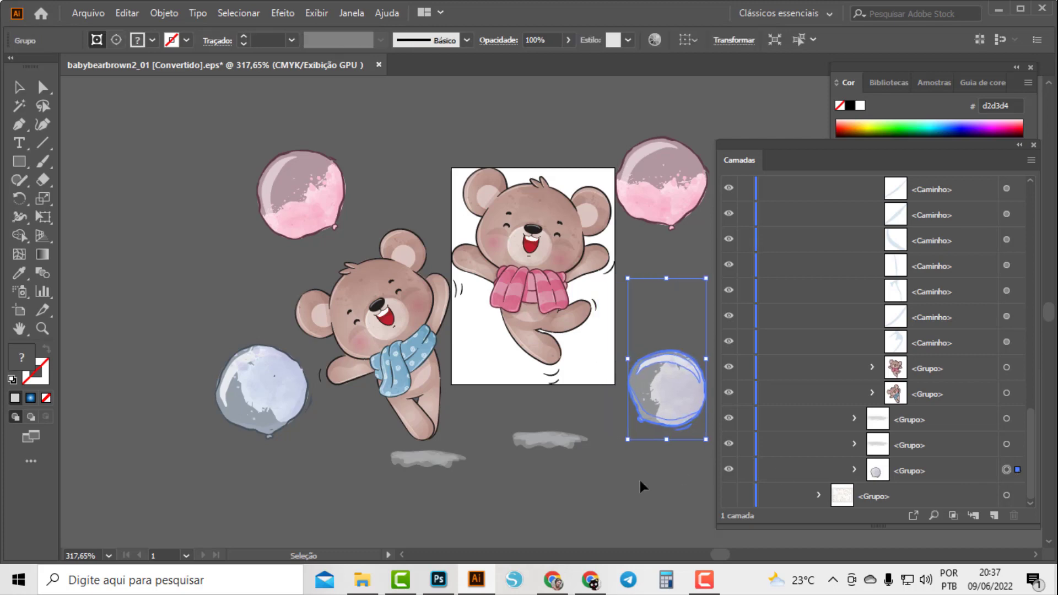
{"action": "left_click", "coordinate": [615, 468]}
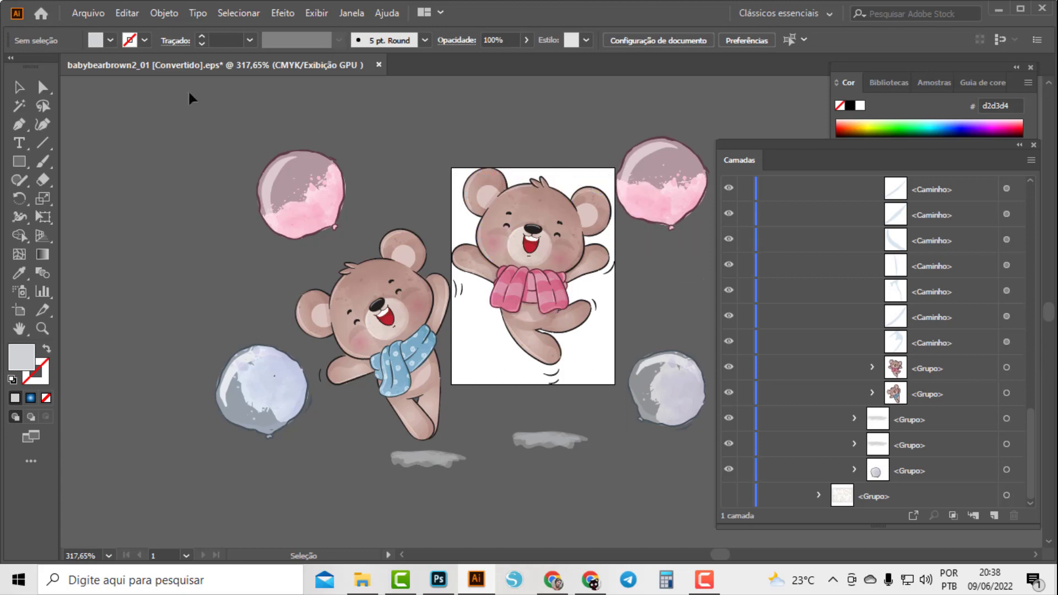
Open Salvar para a Web (legado) and set the format to transparent PNG-24
{"action": "left_click", "coordinate": [89, 14]}
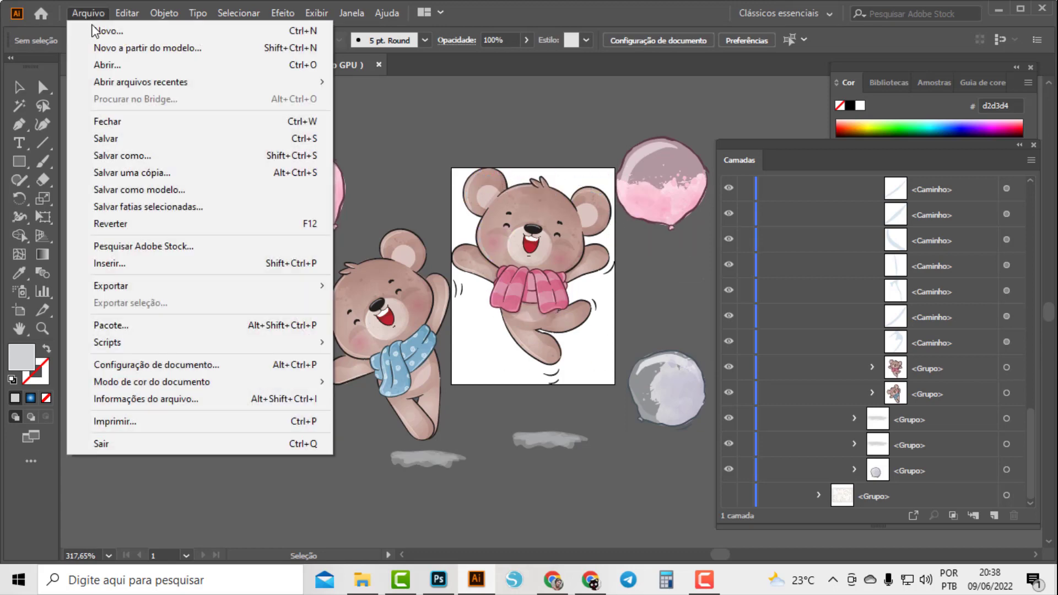
{"action": "mouse_move", "coordinate": [111, 286]}
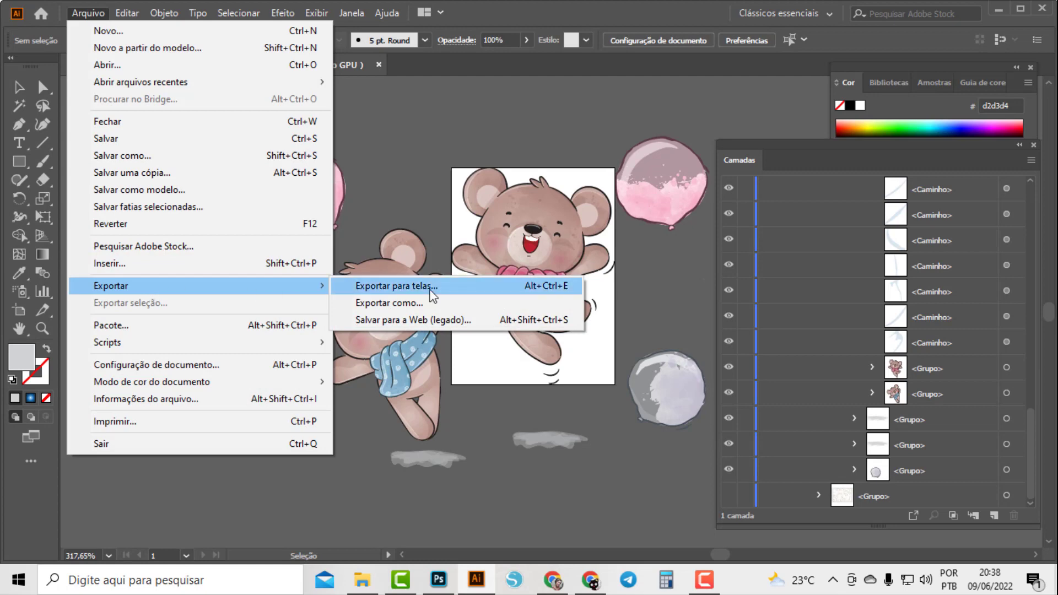
{"action": "left_click", "coordinate": [466, 320]}
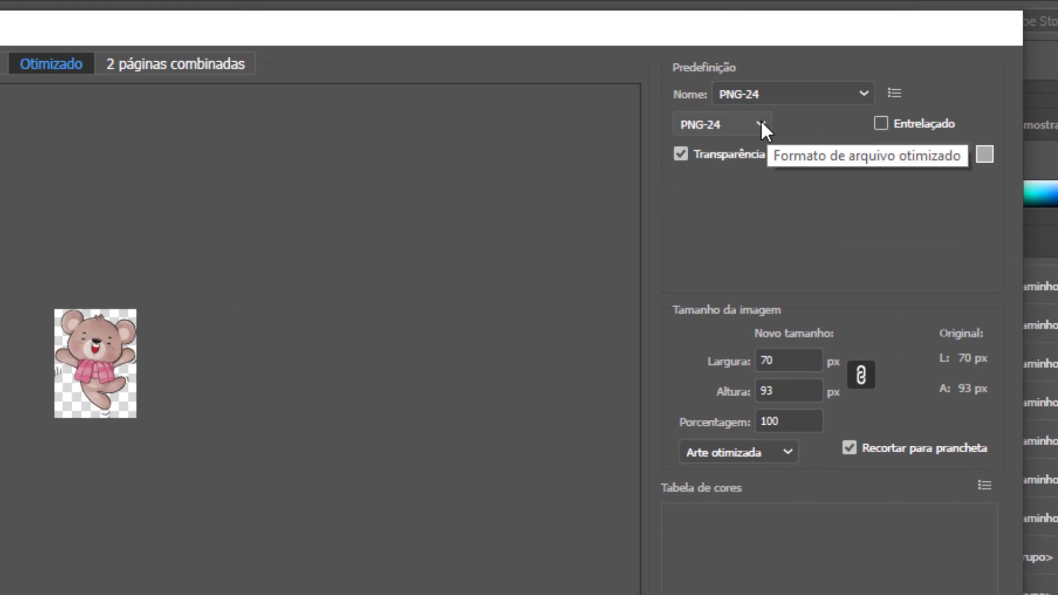
{"action": "left_click", "coordinate": [761, 123]}
{"action": "left_click", "coordinate": [755, 173]}
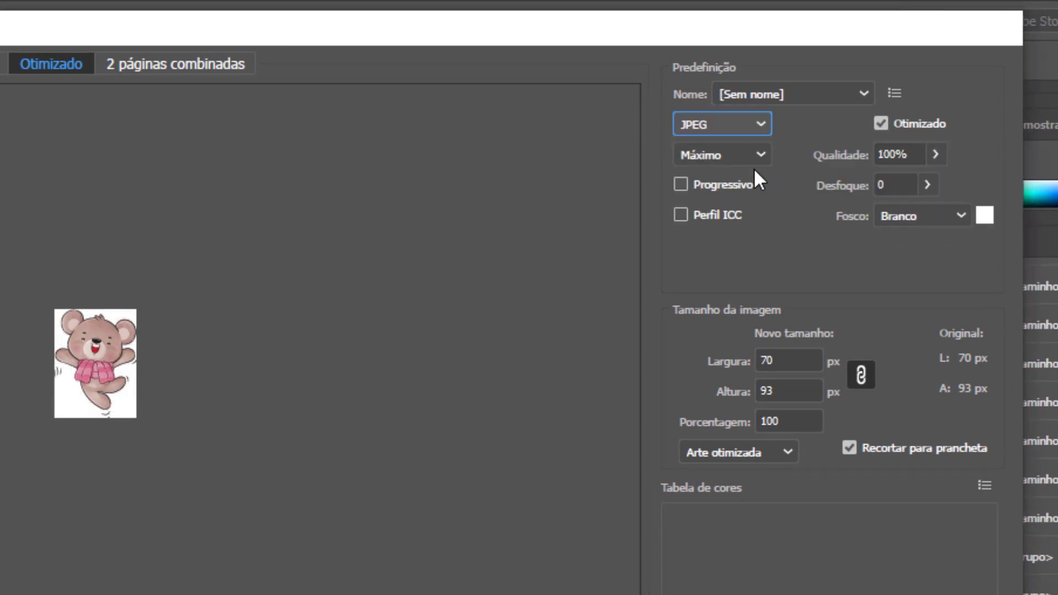
{"action": "left_click", "coordinate": [761, 122]}
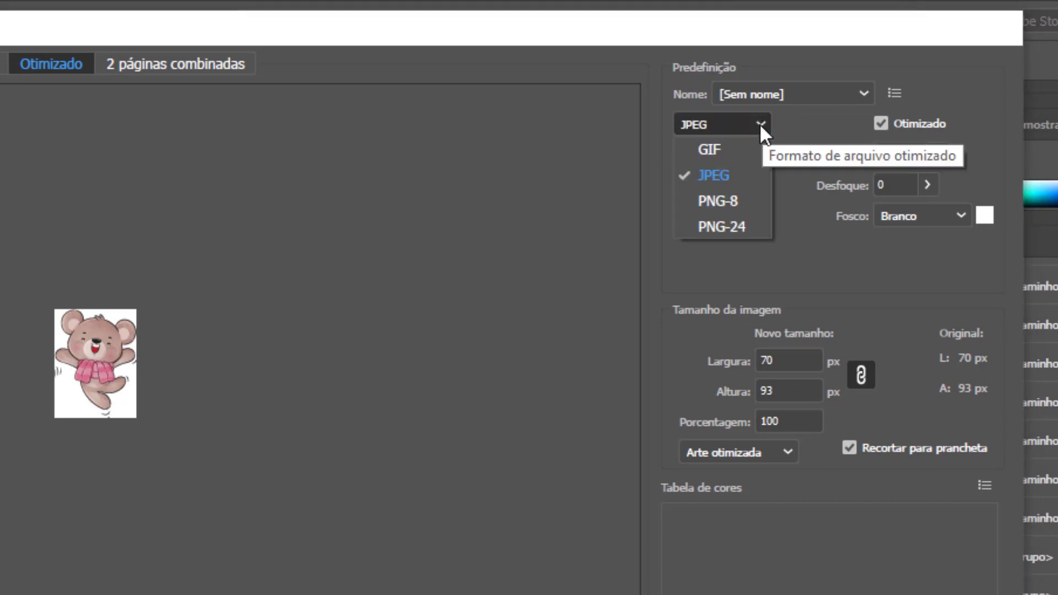
{"action": "left_click", "coordinate": [745, 230]}
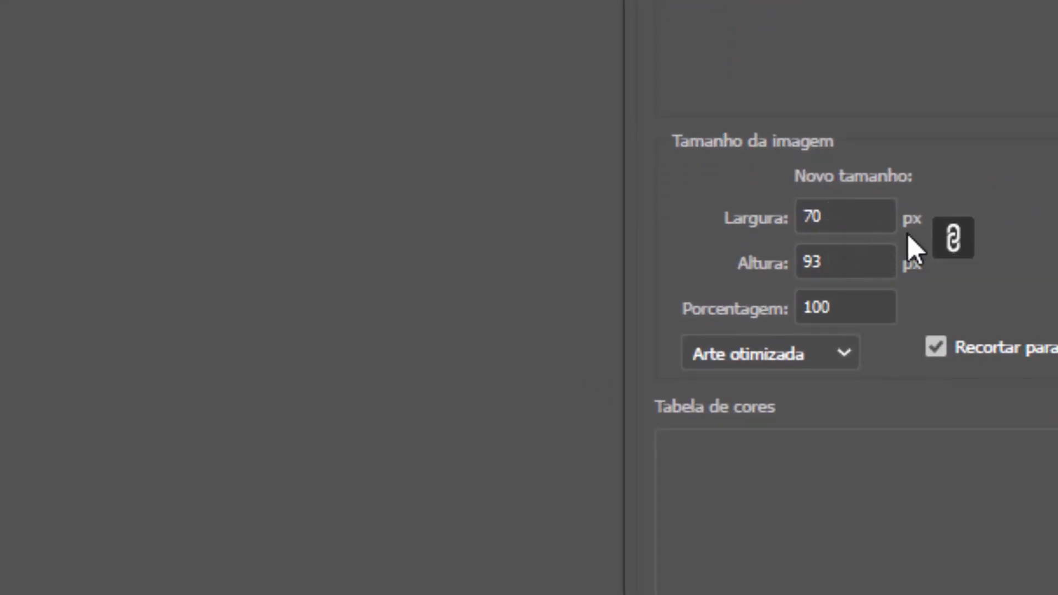
Enter an oversized Porcentagem so the export clamps to 8808,6% (6166 × 8192 px)
{"action": "left_click", "coordinate": [869, 309]}
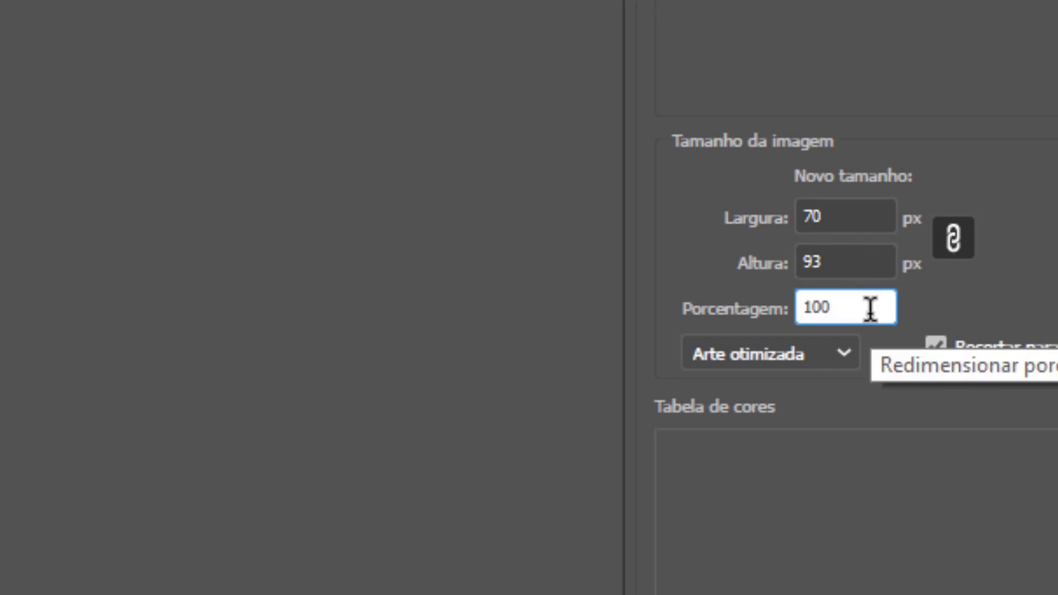
{"action": "type", "text": "00"}
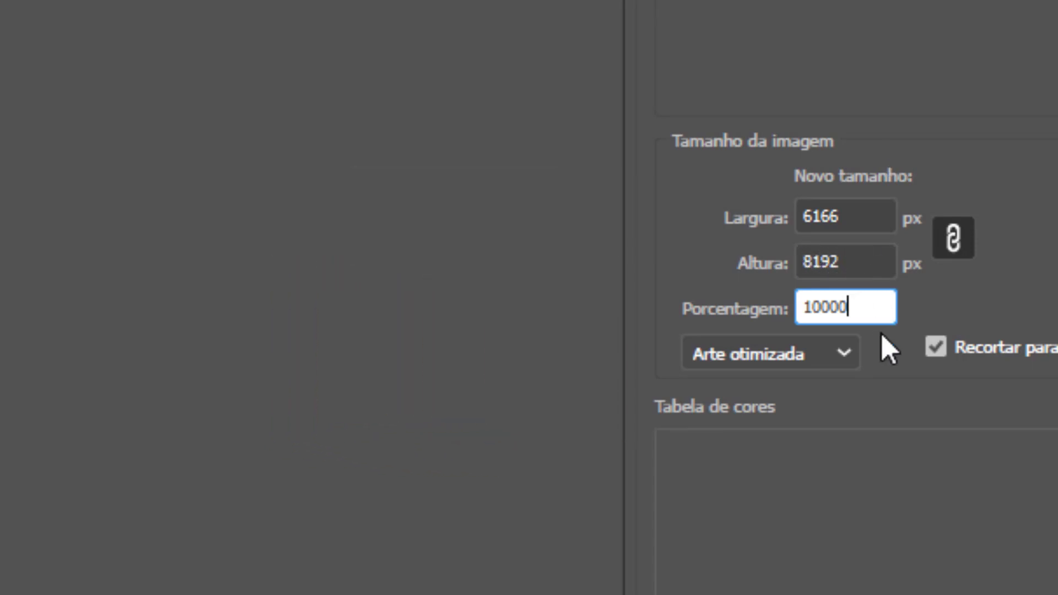
{"action": "type", "text": "000"}
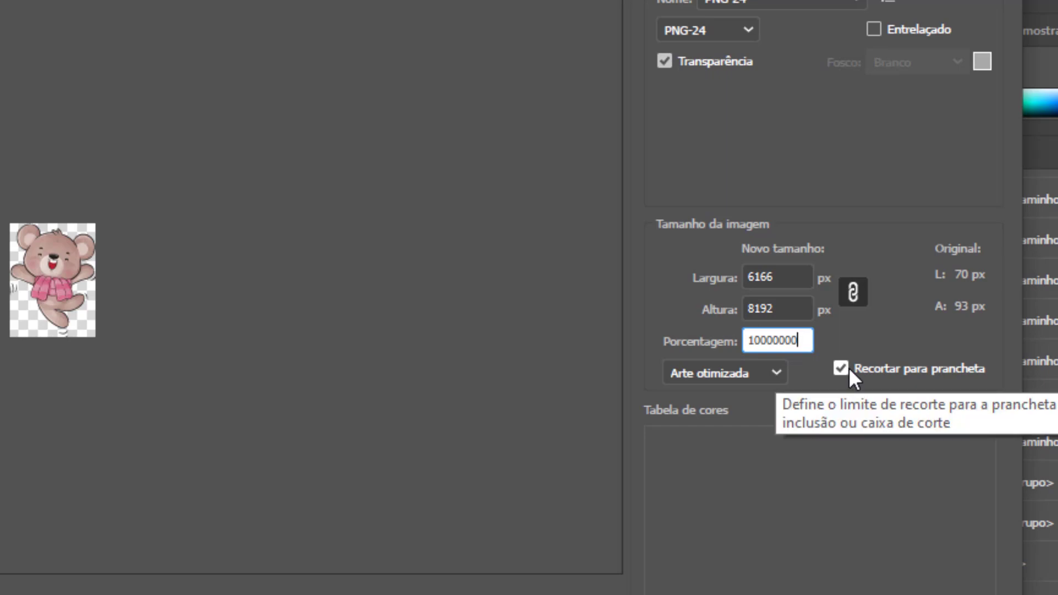
{"action": "mouse_move", "coordinate": [841, 369]}
{"action": "key", "text": "Tab"}
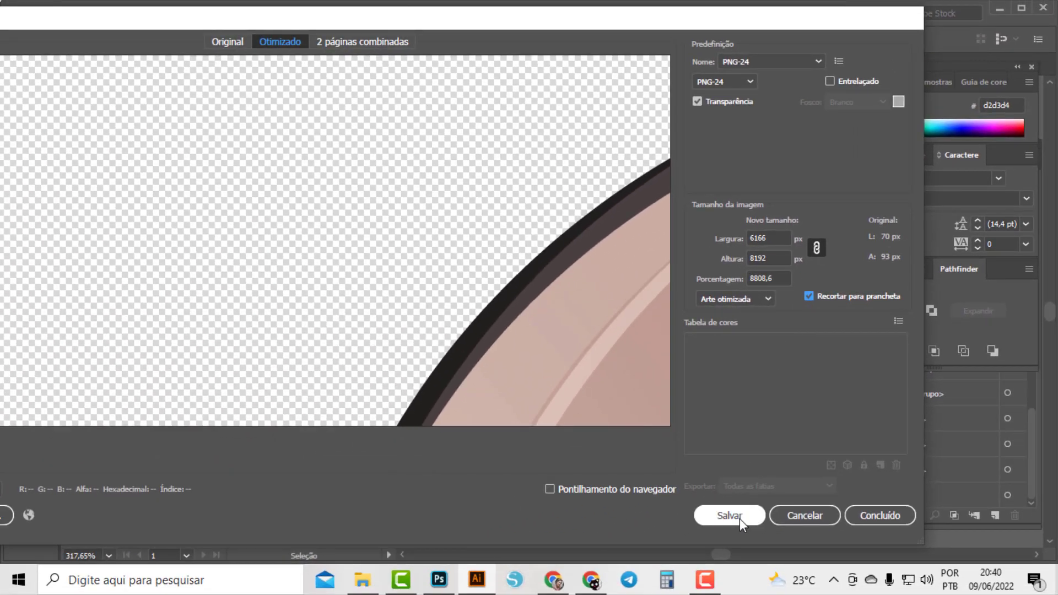
Save the PNG to Documents as babybearbrown2_01-[01].png
{"action": "left_click", "coordinate": [739, 517]}
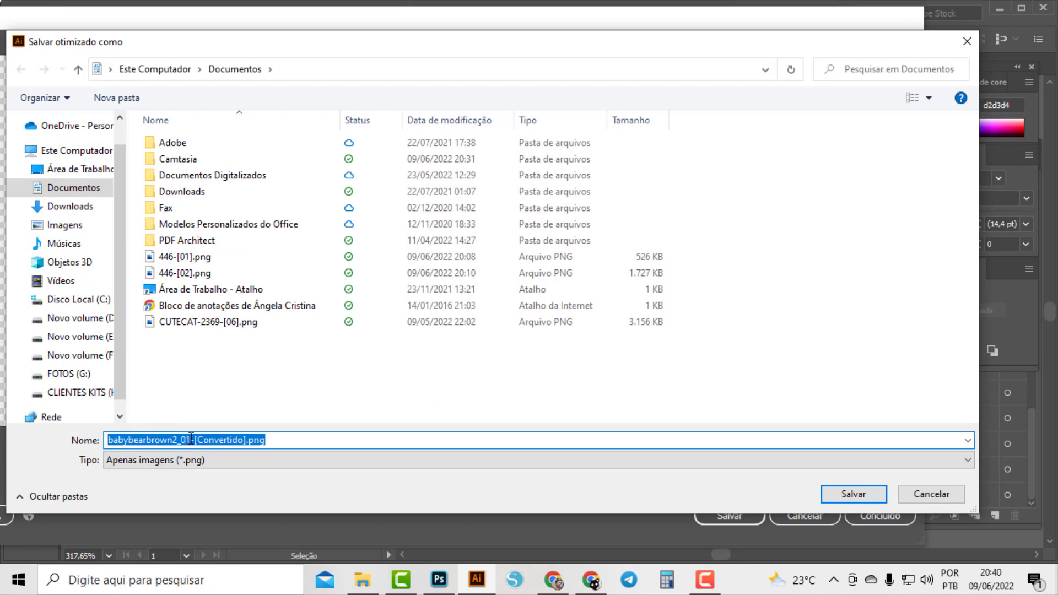
{"action": "left_click_drag", "start_coordinate": [197, 439], "coordinate": [245, 439]}
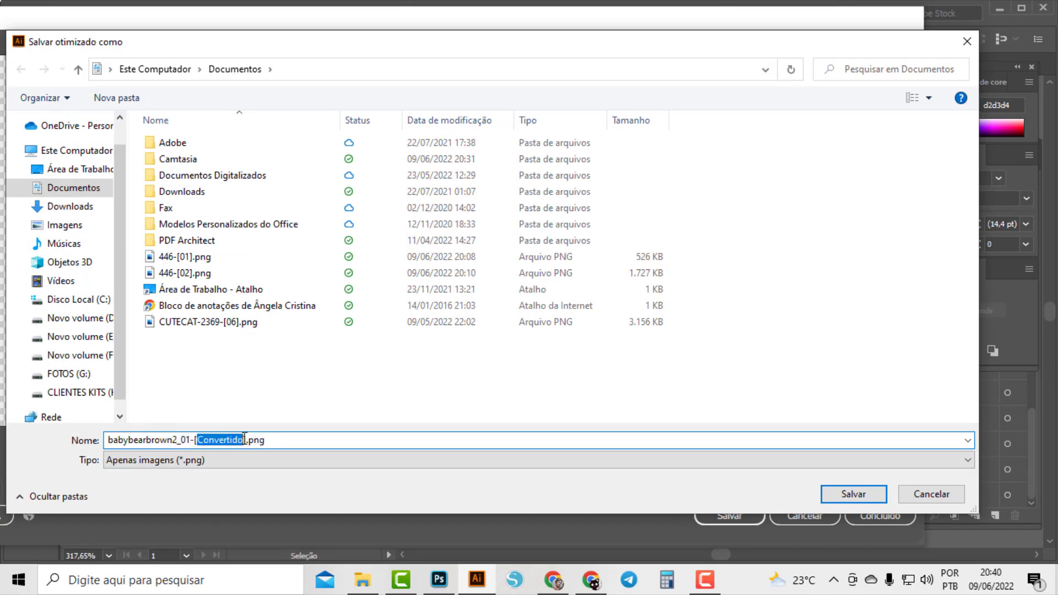
{"action": "type", "text": "01"}
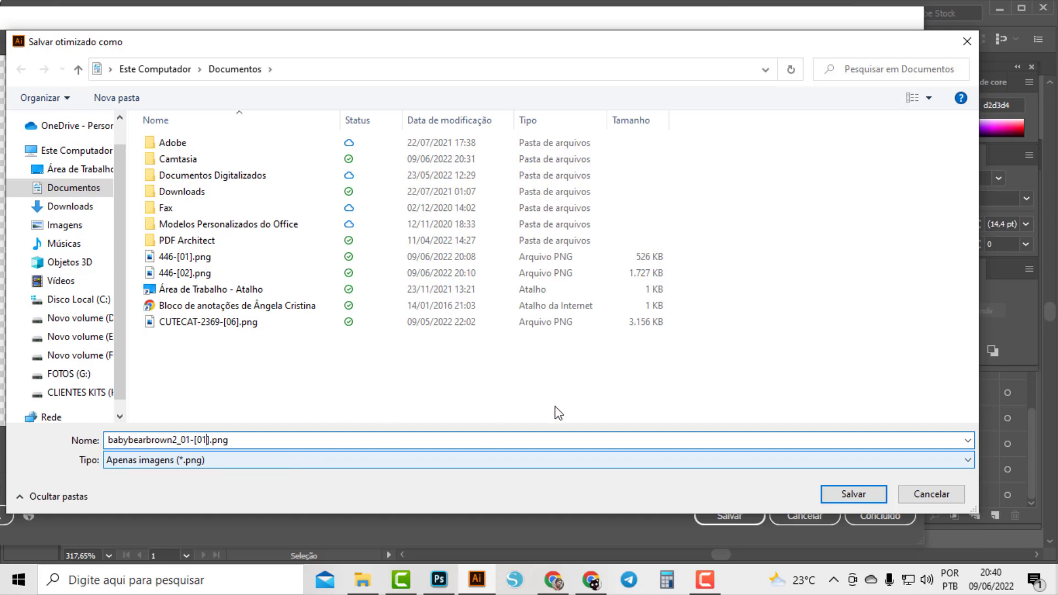
{"action": "left_click", "coordinate": [843, 495]}
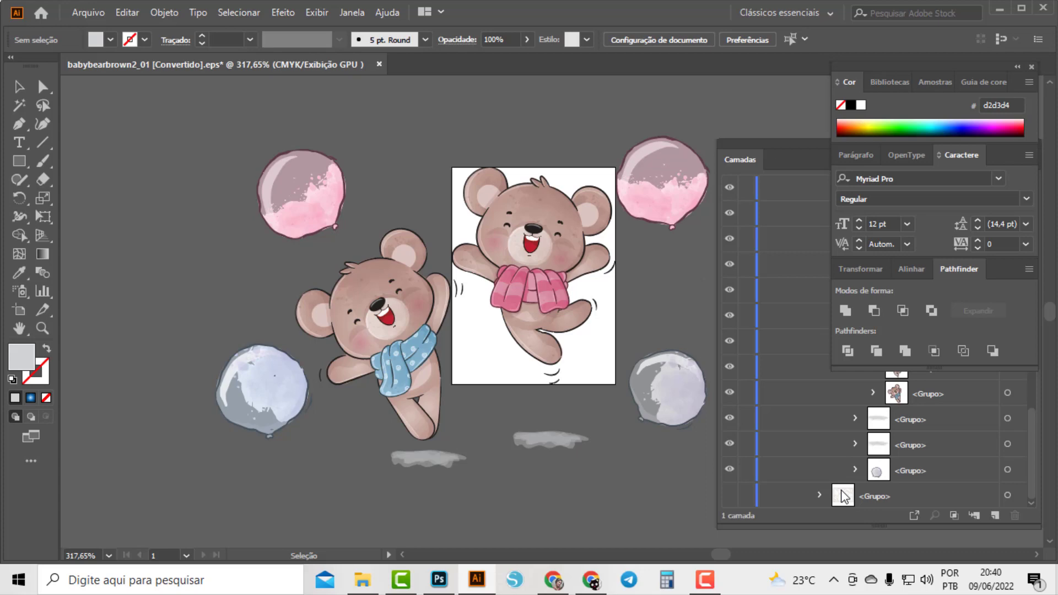
Fit the artboard to the blue-scarf bear group with Objeto > Pranchetas > Alinhar à arte selecionada
{"action": "left_click", "coordinate": [792, 144]}
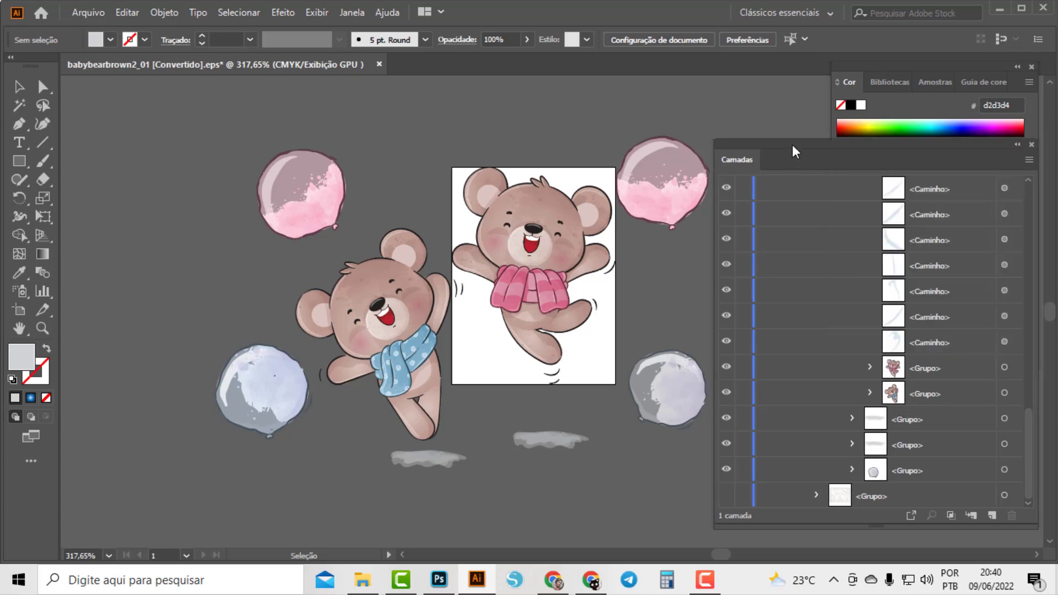
{"action": "left_click", "coordinate": [1015, 393]}
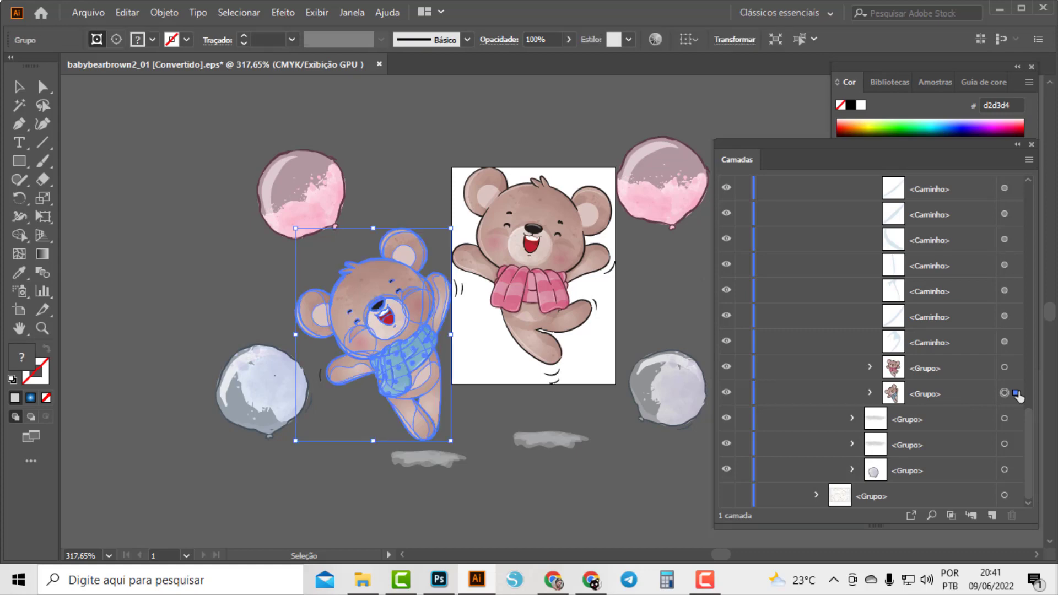
{"action": "left_click", "coordinate": [160, 12]}
{"action": "mouse_move", "coordinate": [233, 567]}
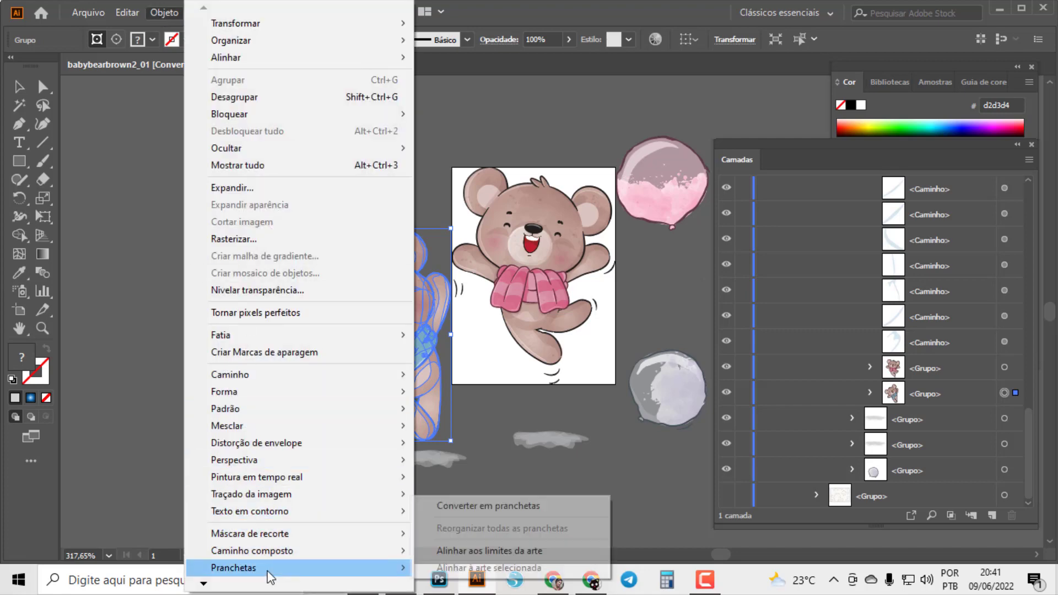
{"action": "left_click", "coordinate": [481, 574]}
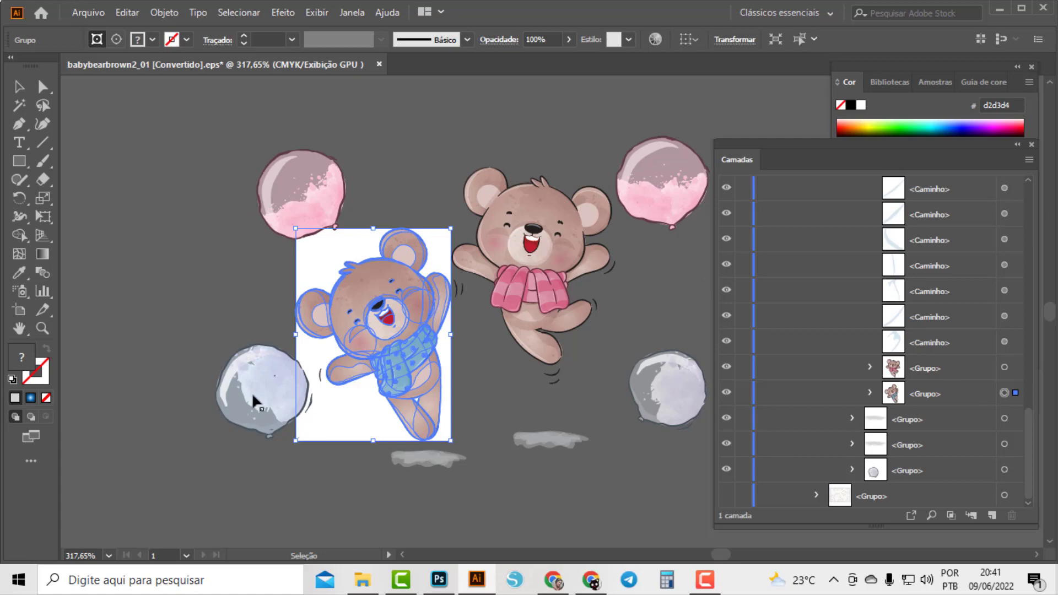
Select the grey balloon group in Layers and nudge it three steps left
{"action": "scroll", "coordinate": [942, 349], "scroll_direction": "up", "scroll_amount": 5}
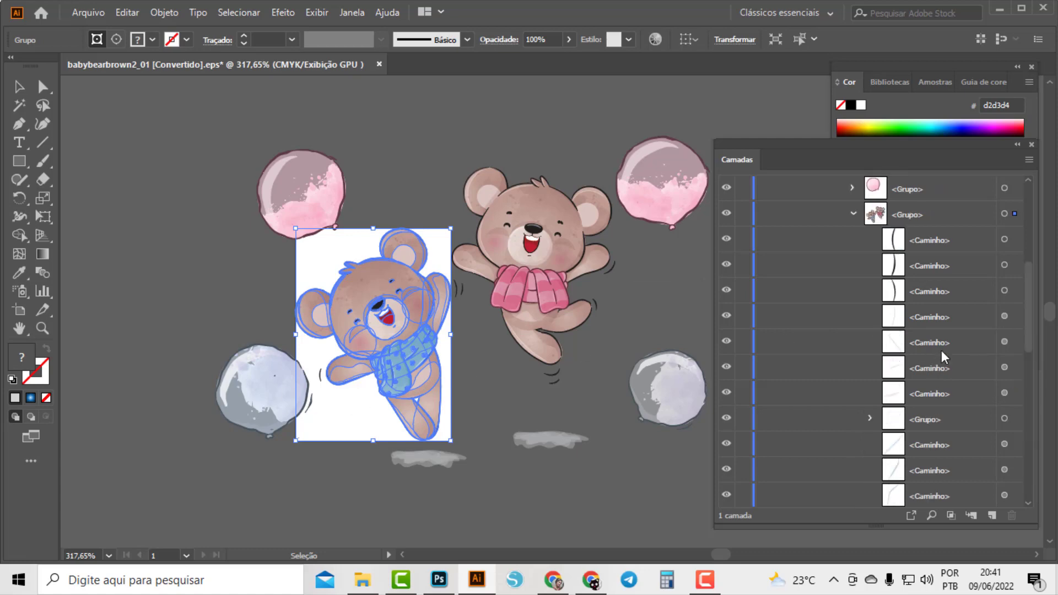
{"action": "scroll", "coordinate": [941, 349], "scroll_direction": "up", "scroll_amount": 10}
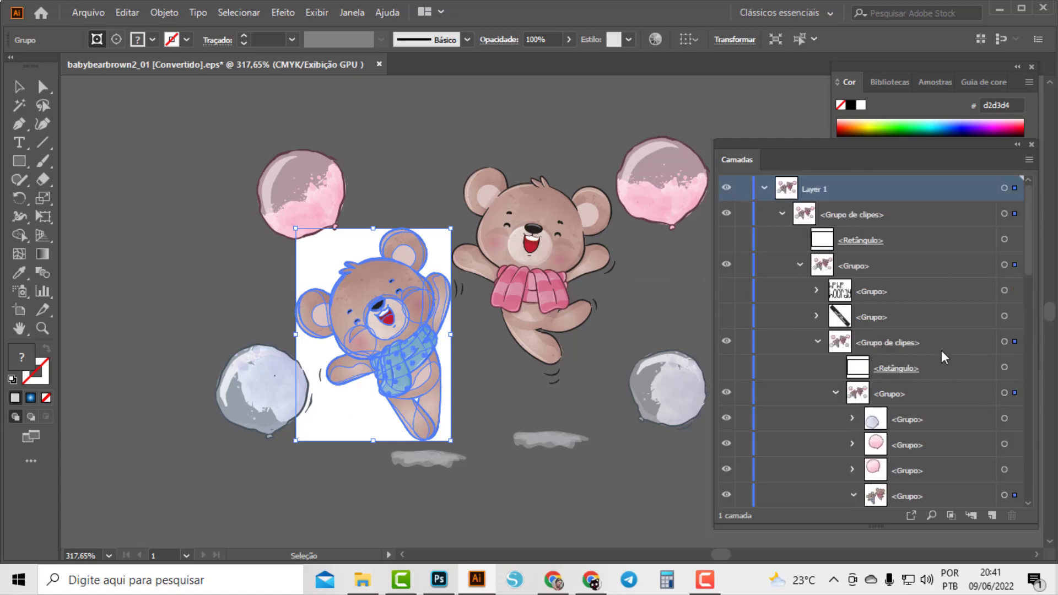
{"action": "left_click", "coordinate": [1006, 418]}
{"action": "key", "text": "Left"}
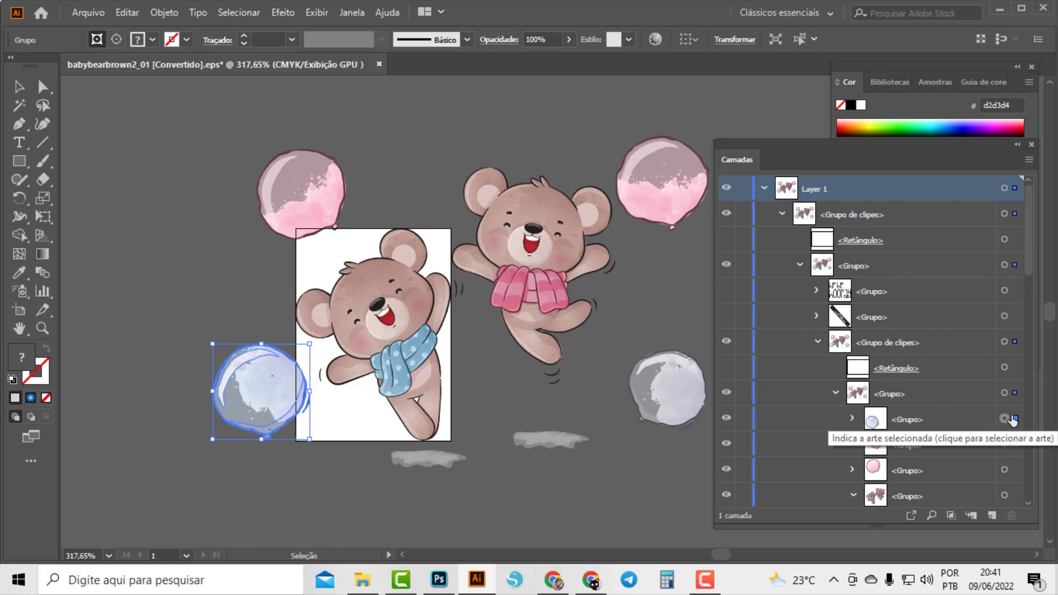
{"action": "key", "text": "Left"}
{"action": "key", "text": "Left"}
{"action": "key", "text": "Left"}
{"action": "key", "text": "Left"}
{"action": "key", "text": "Left"}
{"action": "key", "text": "Left"}
{"action": "key", "text": "Left"}
{"action": "key", "text": "Left"}
{"action": "key", "text": "Left"}
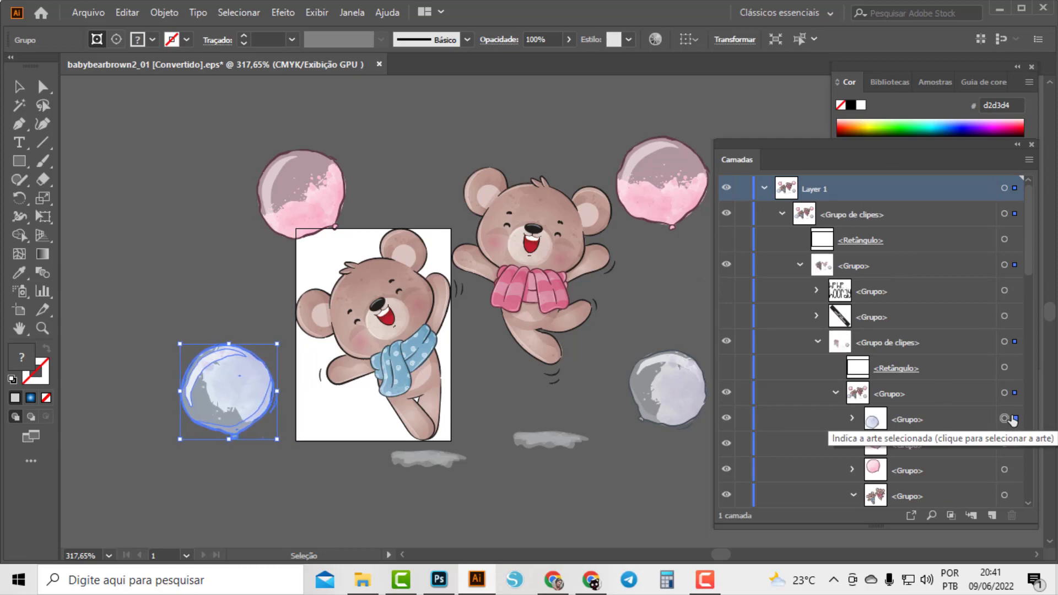
{"action": "key", "text": "Left"}
{"action": "key", "text": "Left"}
{"action": "key", "text": "Left"}
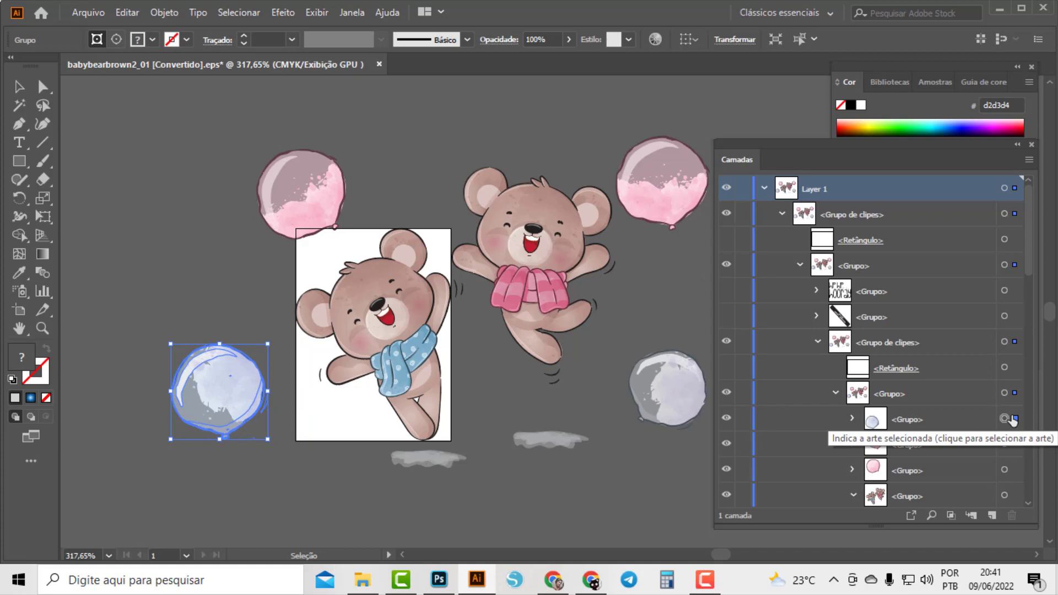
Select the top-left pink balloon group and nudge it two steps left
{"action": "scroll", "coordinate": [1012, 420], "scroll_direction": "down", "scroll_amount": 2}
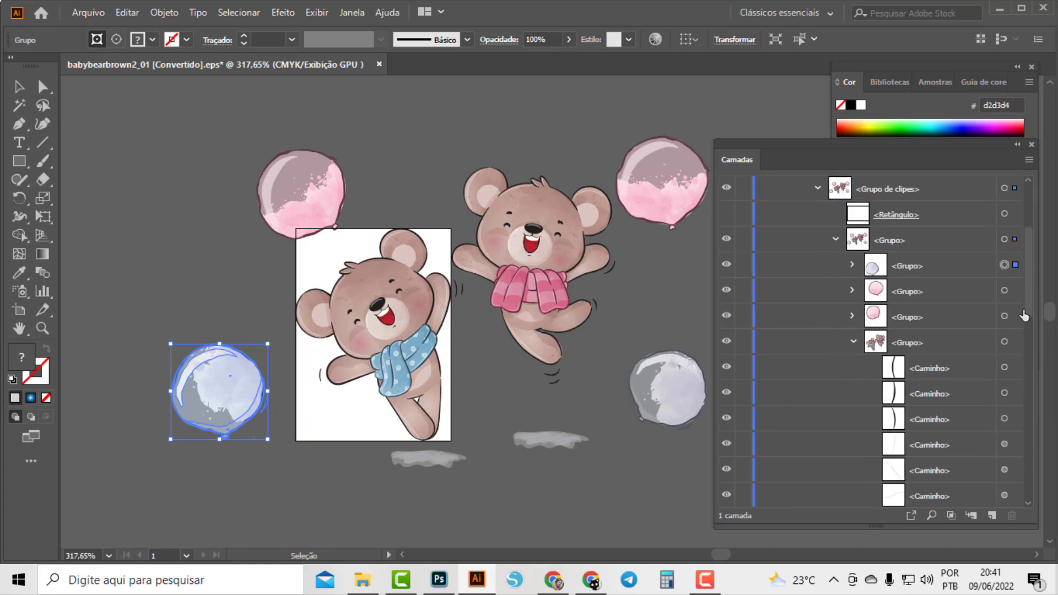
{"action": "left_click", "coordinate": [1014, 289]}
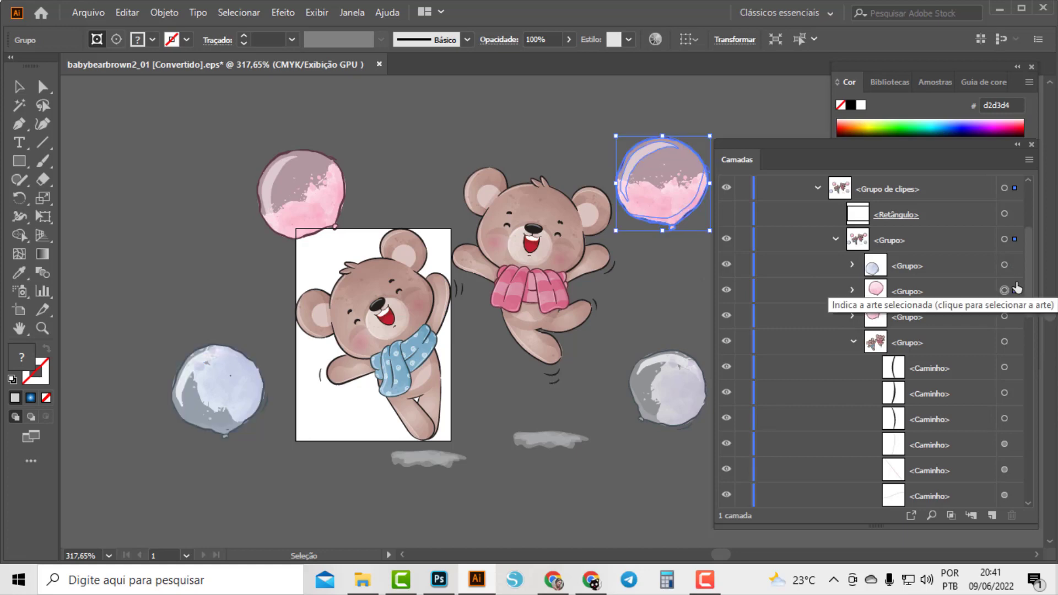
{"action": "left_click", "coordinate": [1016, 316]}
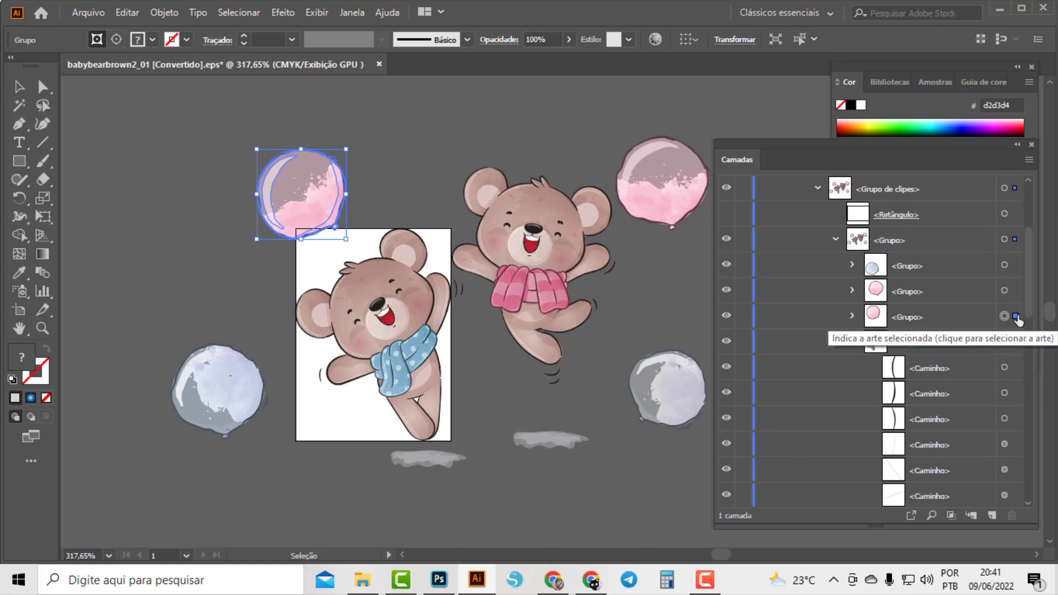
{"action": "key", "text": "Left"}
{"action": "key", "text": "Left"}
{"action": "key", "text": "Left"}
{"action": "key", "text": "Left"}
{"action": "key", "text": "Left"}
{"action": "key", "text": "Left"}
{"action": "key", "text": "Left"}
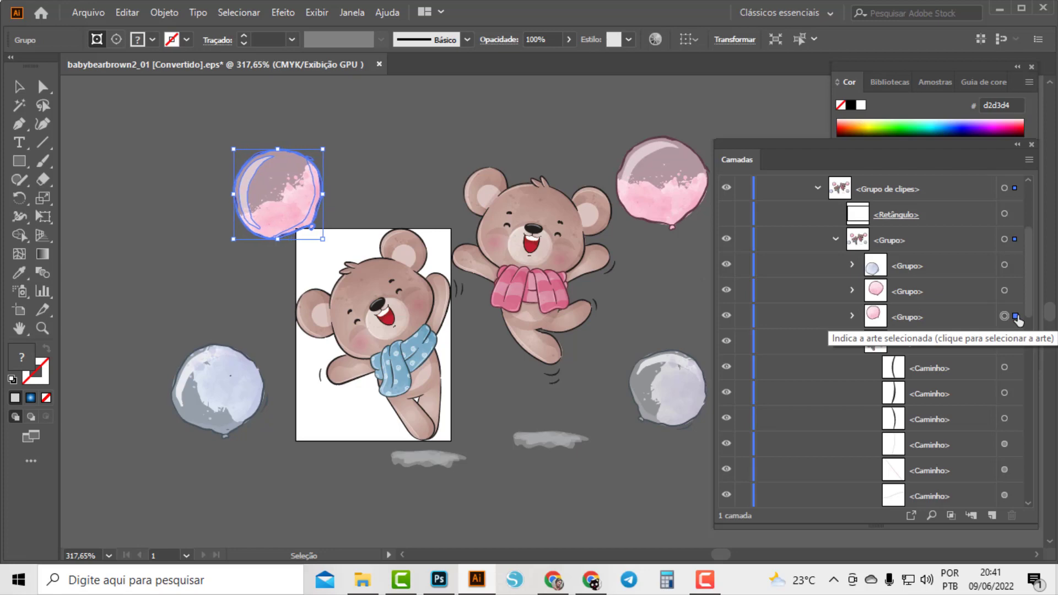
{"action": "key", "text": "Left"}
{"action": "key", "text": "Left"}
{"action": "key", "text": "Left"}
{"action": "key", "text": "Left"}
{"action": "key", "text": "Left"}
{"action": "key", "text": "Left"}
{"action": "key", "text": "Left"}
{"action": "key", "text": "Left"}
{"action": "key", "text": "Left"}
{"action": "key", "text": "Left"}
{"action": "key", "text": "Left"}
{"action": "key", "text": "Left"}
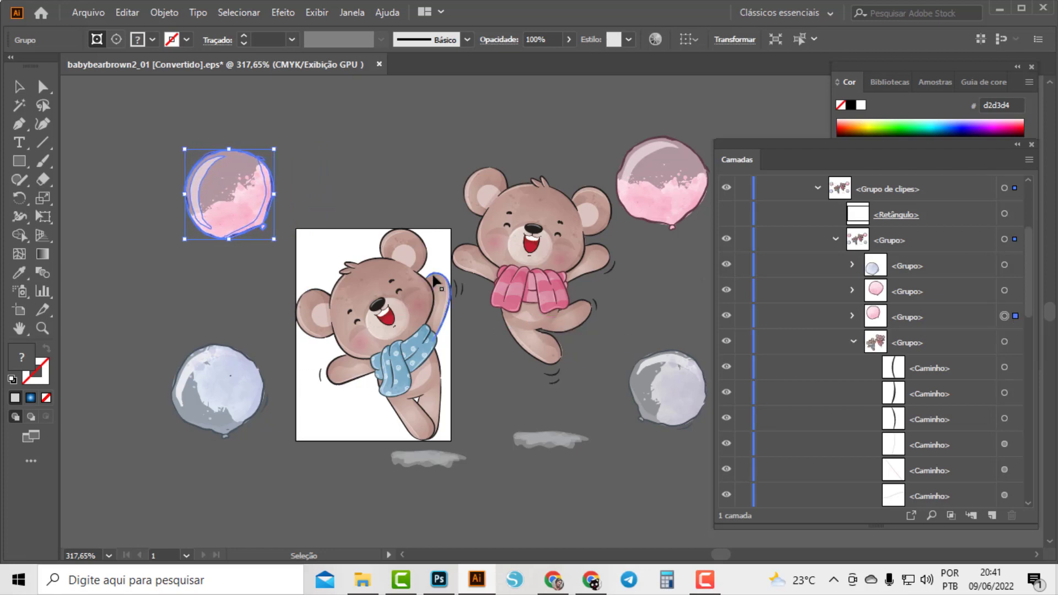
Set up a transparent PNG-24 Save for Web export of the bear at 10000% (6031 × 8192 px)
{"action": "left_click", "coordinate": [87, 15]}
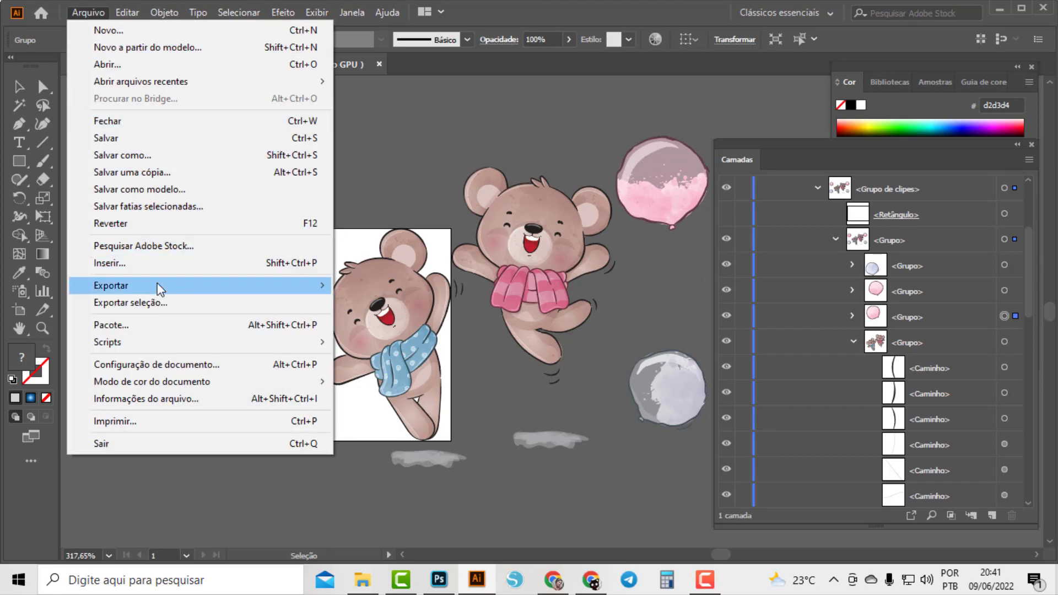
{"action": "mouse_move", "coordinate": [110, 285]}
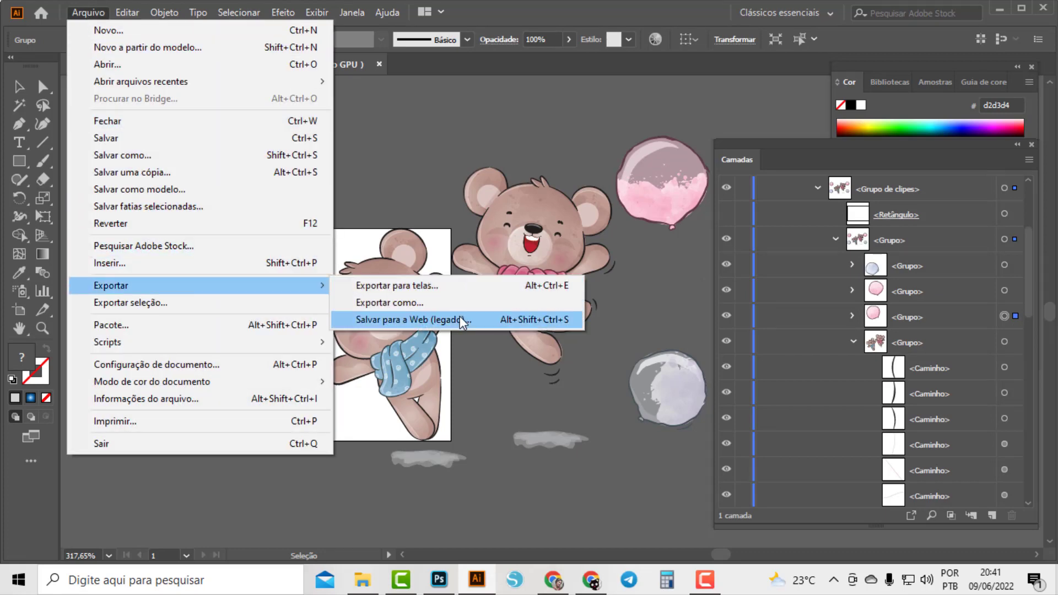
{"action": "left_click", "coordinate": [461, 319]}
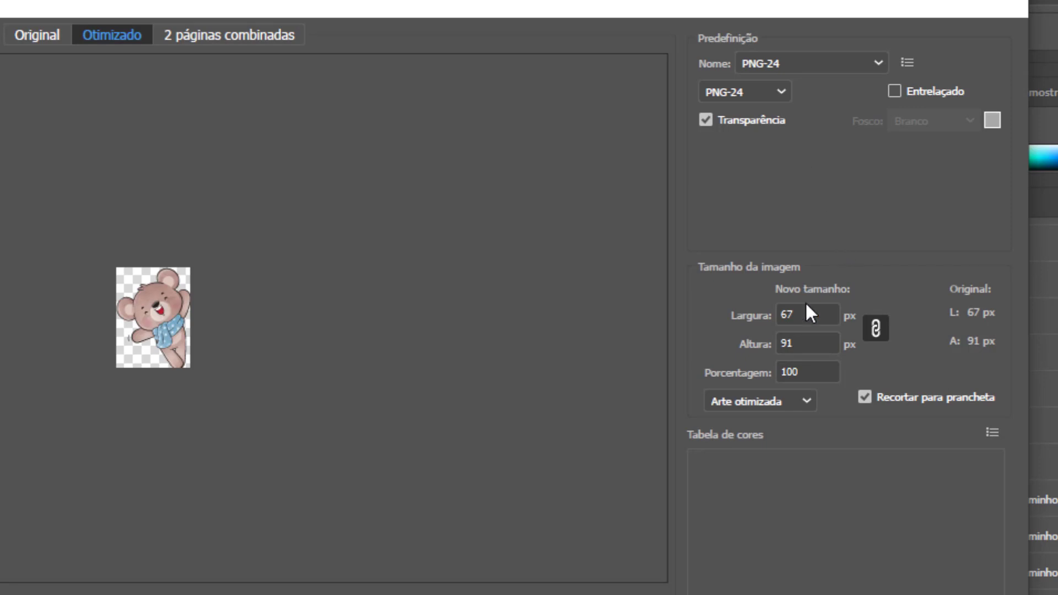
{"action": "left_click", "coordinate": [818, 370]}
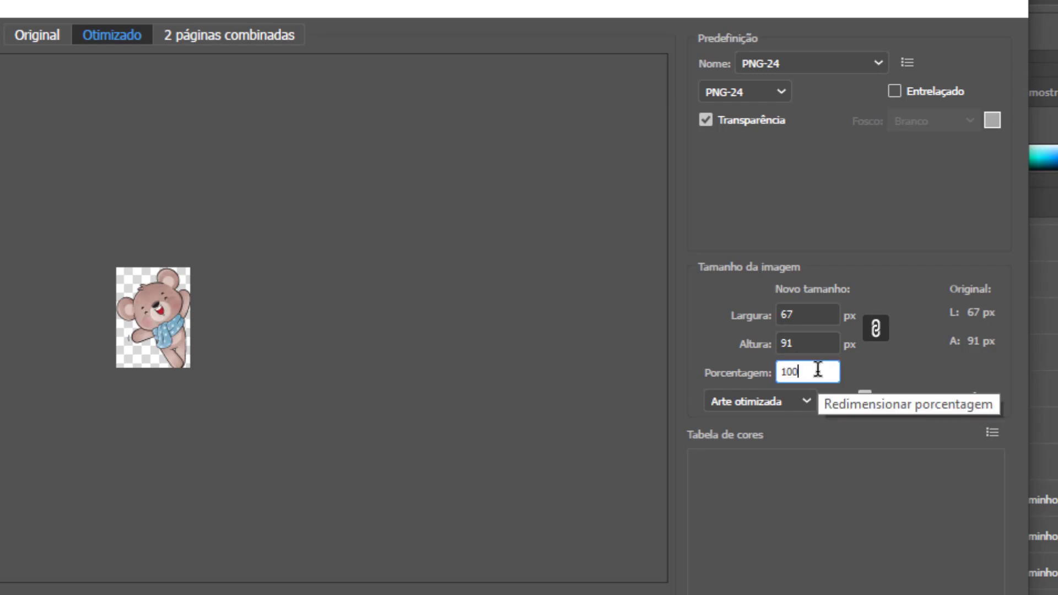
{"action": "type", "text": "00"}
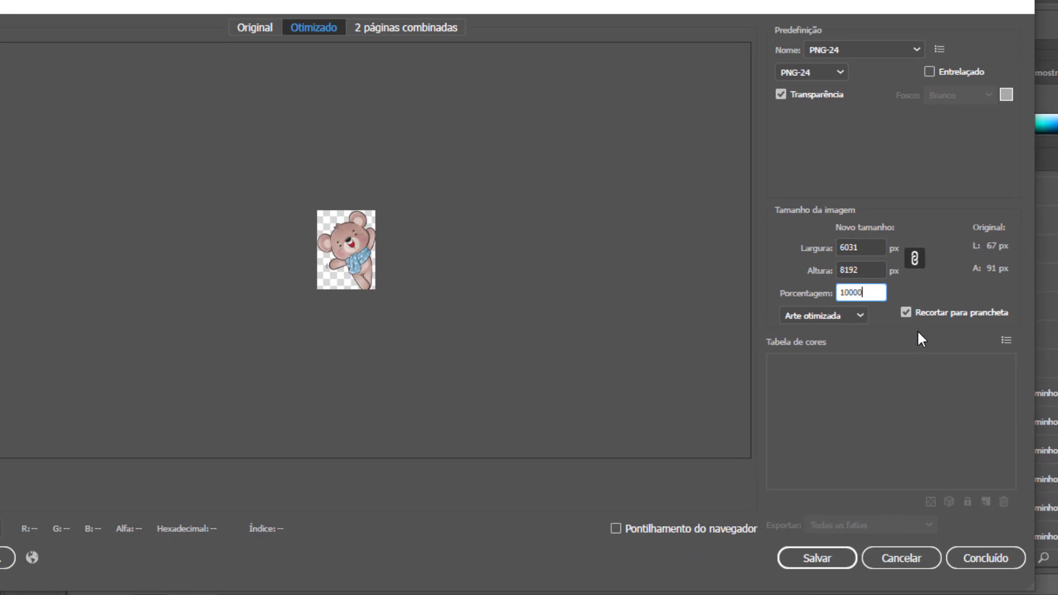
{"action": "key", "text": "Tab"}
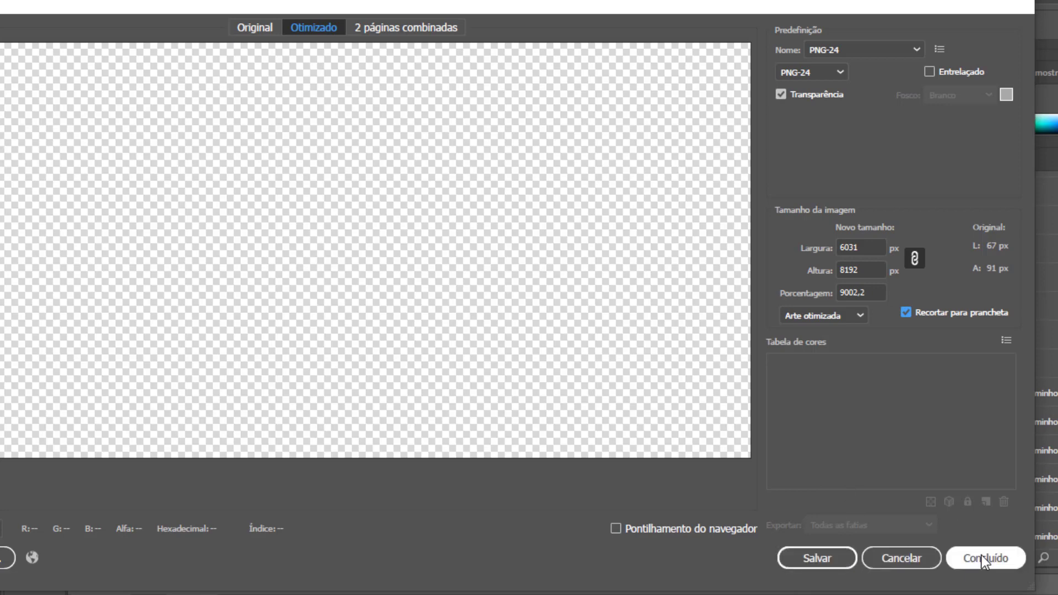
Save the enlarged bear PNG in Documents as babybearbrown2_01-[02].png, replacing 'Convertido' with 02
{"action": "left_click", "coordinate": [824, 557]}
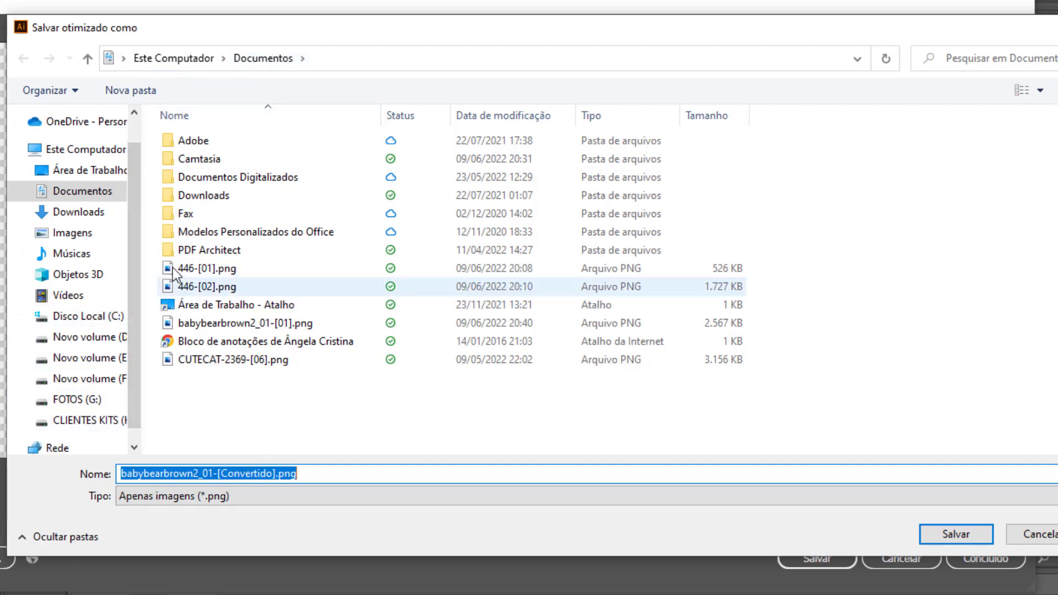
{"action": "left_click", "coordinate": [226, 474]}
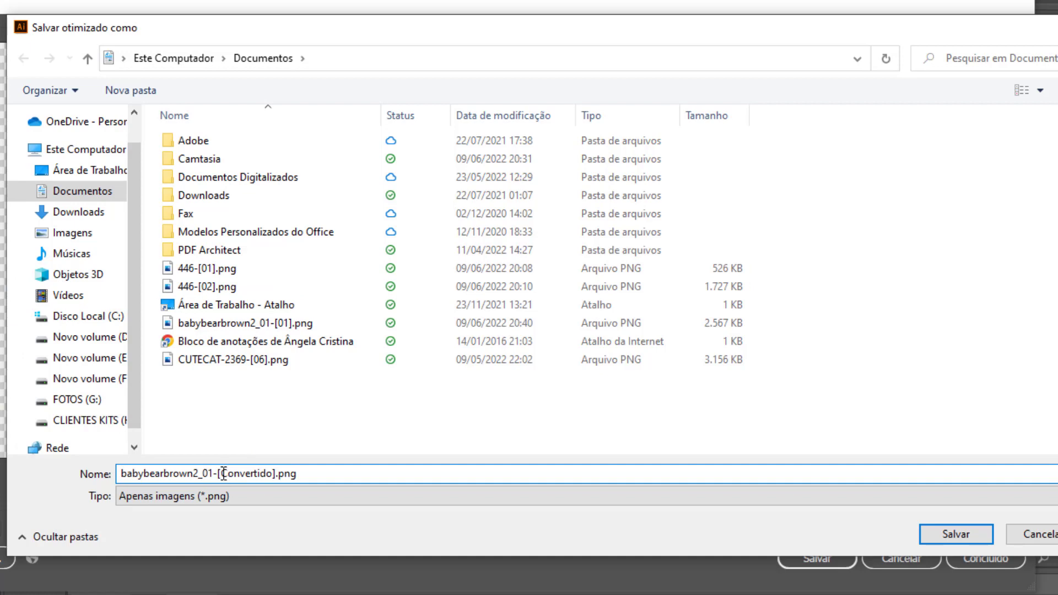
{"action": "left_click_drag", "start_coordinate": [226, 474], "coordinate": [272, 479]}
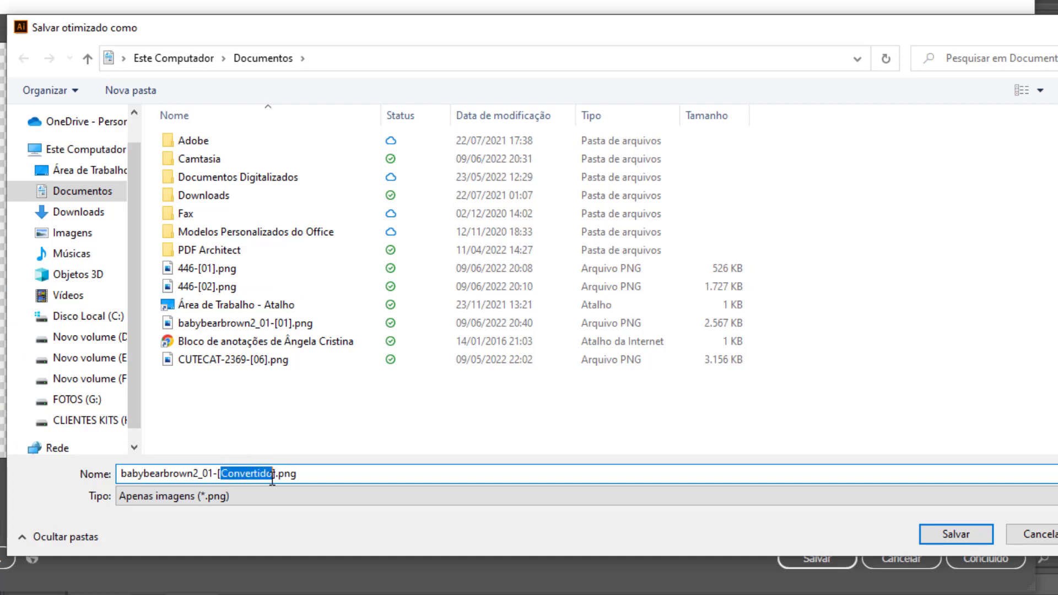
{"action": "type", "text": "0"}
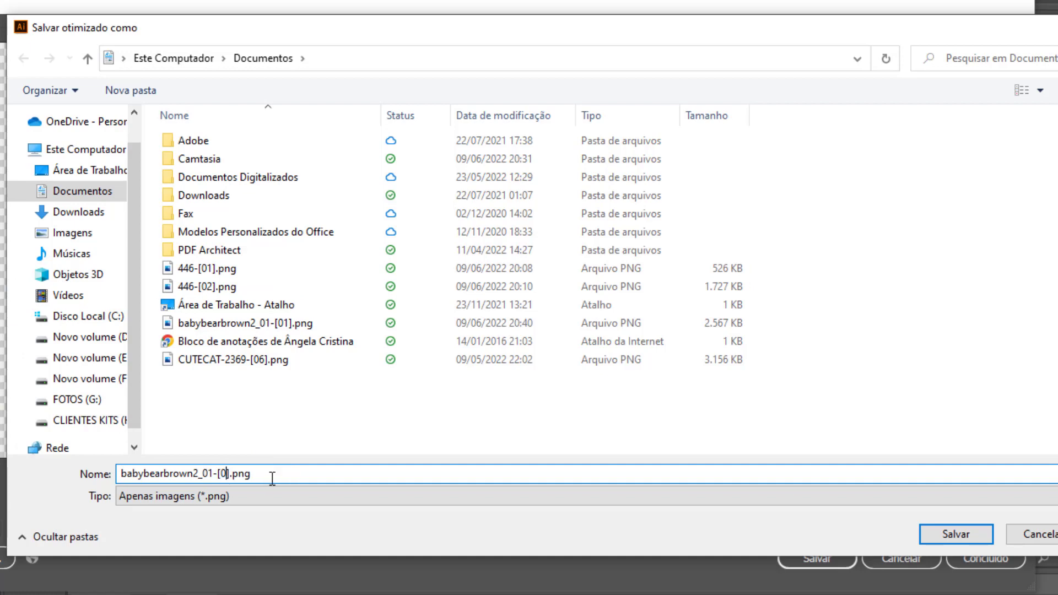
{"action": "type", "text": "2"}
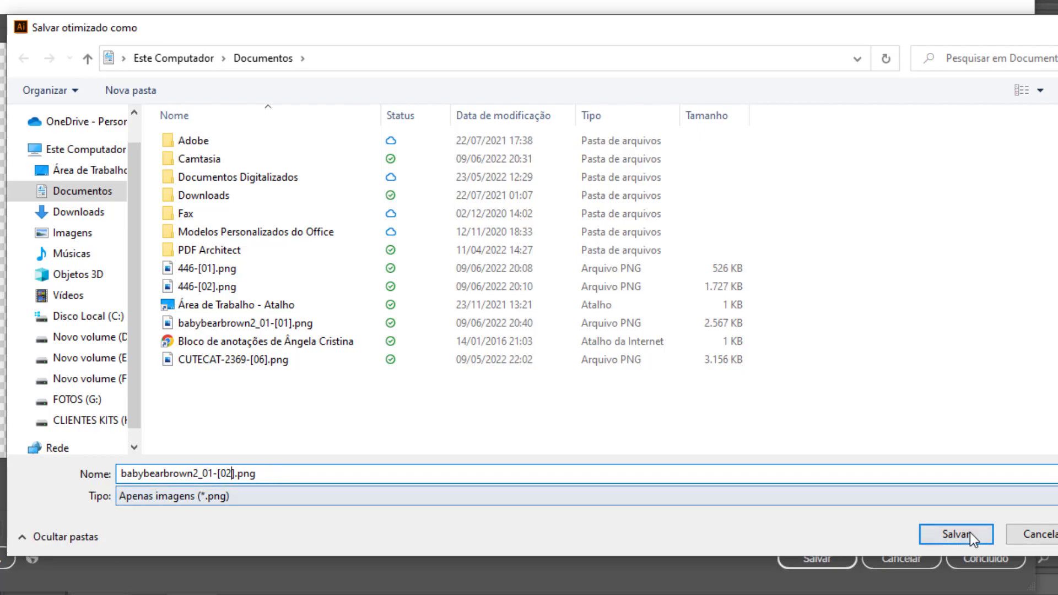
{"action": "left_click", "coordinate": [970, 532]}
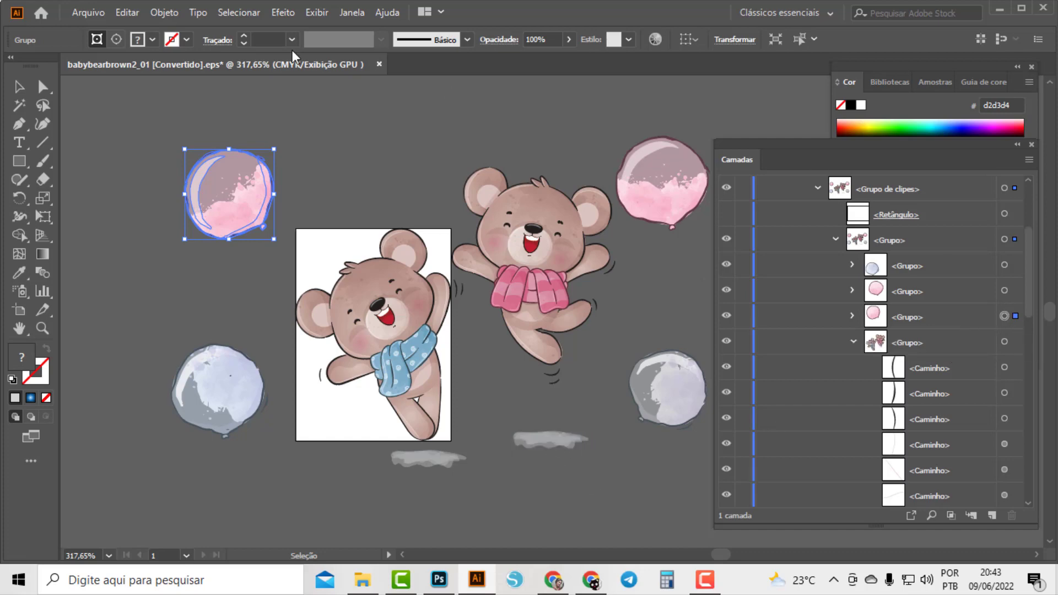
Export the first balloon as an enlarged transparent PNG via Save for Web
{"action": "left_click", "coordinate": [157, 16]}
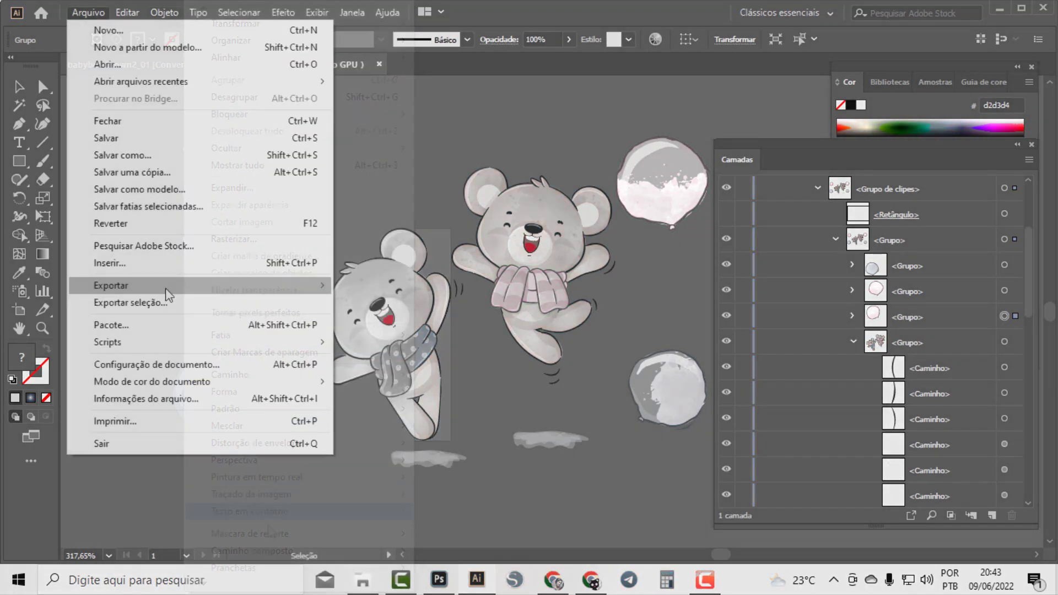
{"action": "left_click", "coordinate": [386, 317]}
{"action": "key", "text": "Tab"}
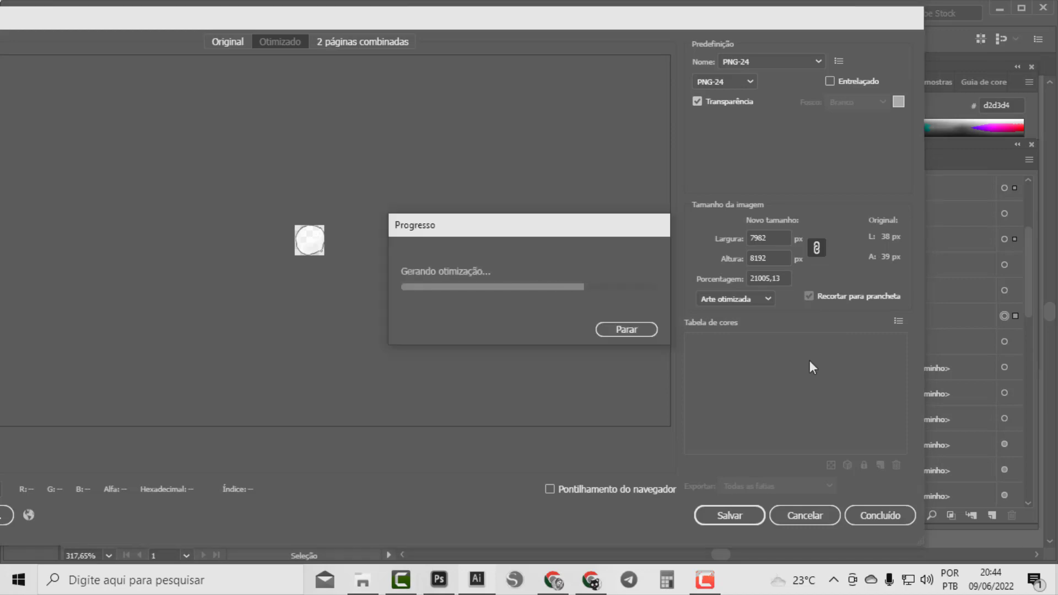
{"action": "key", "text": "Return"}
{"action": "key", "text": "Return"}
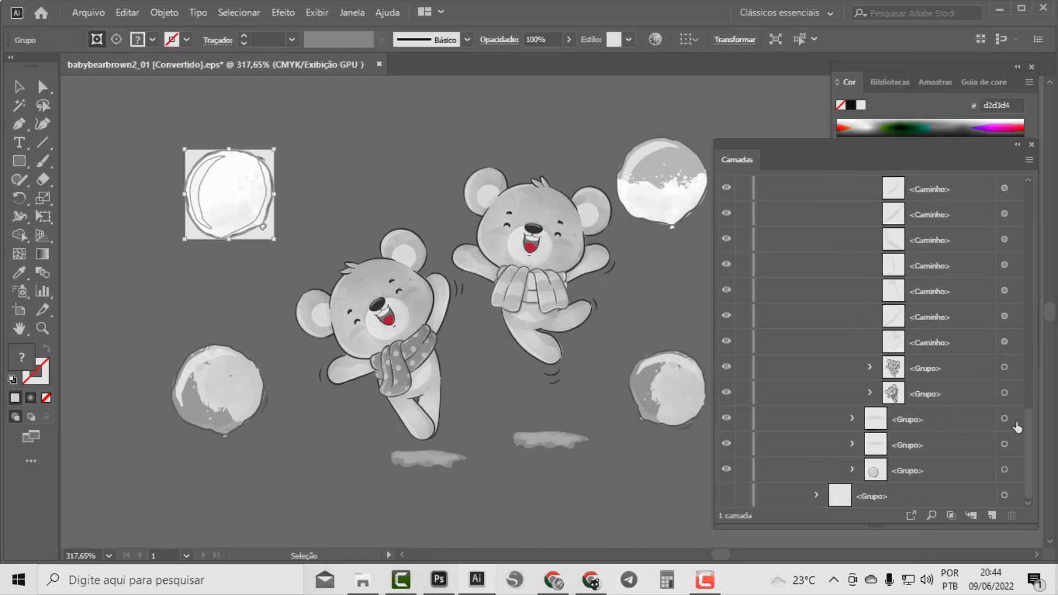
Export the snow puddle at 2000% as a transparent PNG numbered [04]
{"action": "left_click", "coordinate": [164, 12]}
{"action": "left_click", "coordinate": [551, 438]}
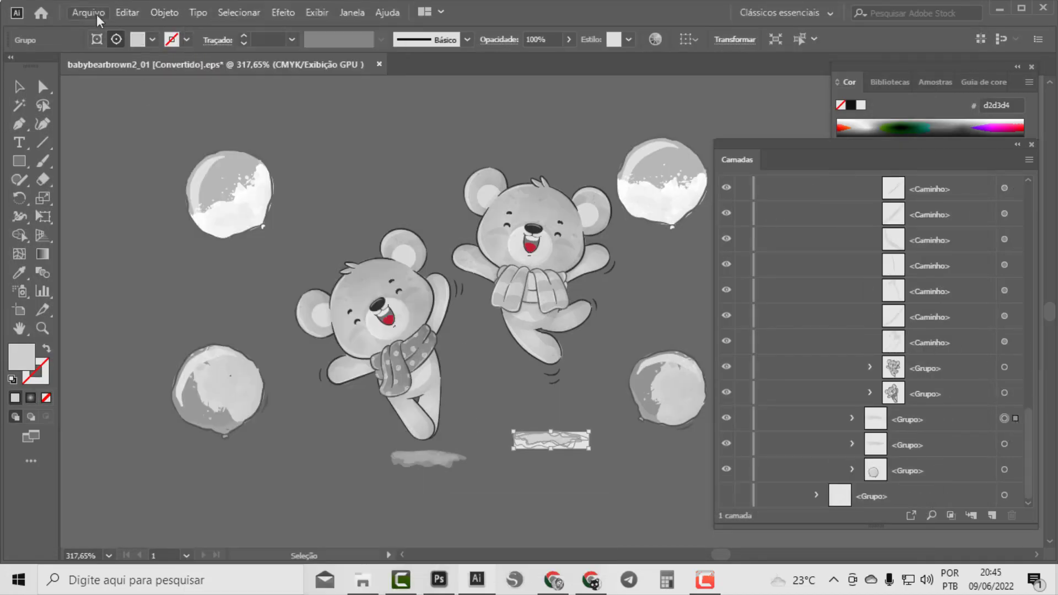
{"action": "key", "text": "ctrl+alt+shift+s"}
{"action": "type", "text": "2000"}
{"action": "key", "text": "Tab"}
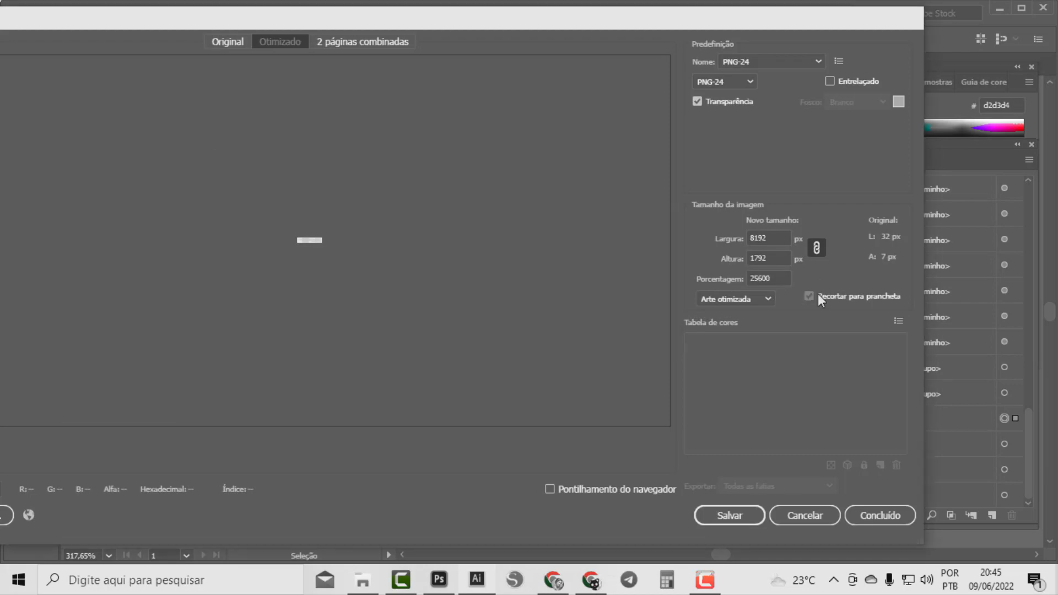
{"action": "key", "text": "Return"}
{"action": "double_click", "coordinate": [216, 439]}
{"action": "type", "text": "04"}
{"action": "key", "text": "Return"}
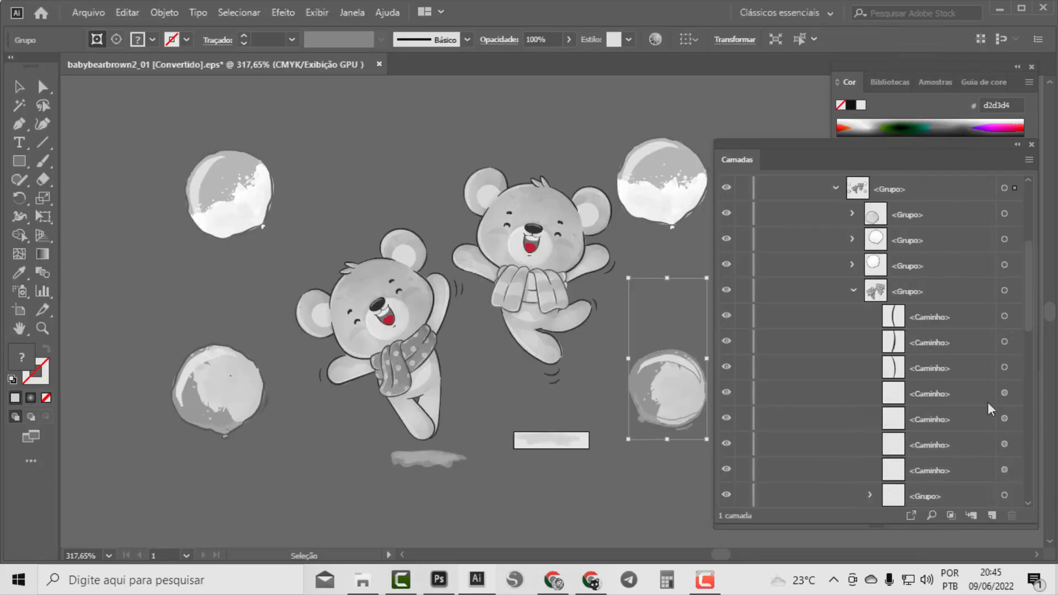
Export the grey balloon, clipped to the artboard, as an enlarged transparent PNG
{"action": "left_click", "coordinate": [165, 12]}
{"action": "left_click", "coordinate": [474, 314]}
{"action": "left_click", "coordinate": [816, 299]}
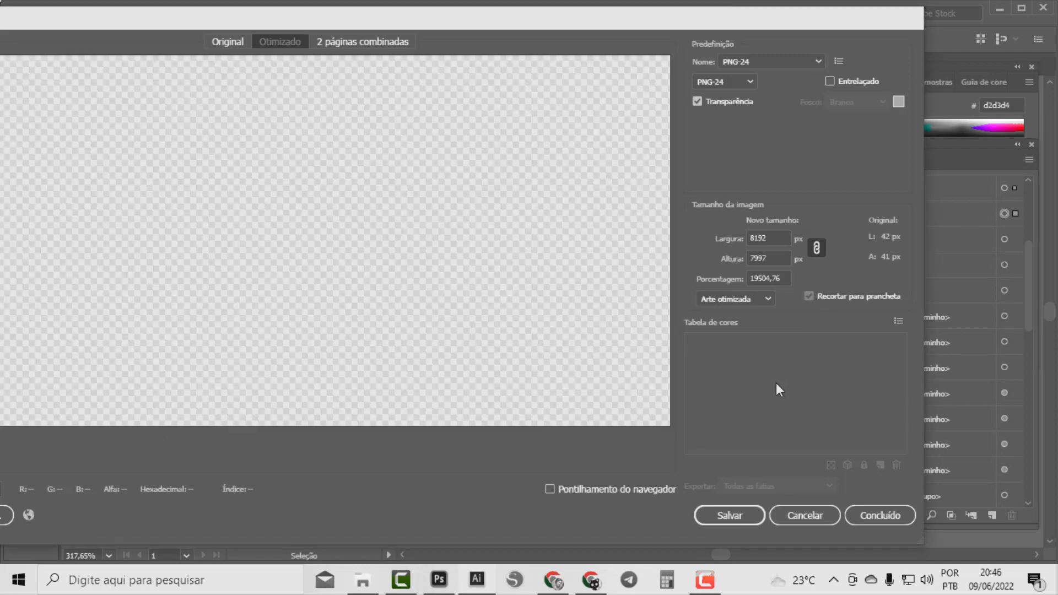
{"action": "left_click", "coordinate": [729, 515]}
{"action": "left_click", "coordinate": [850, 560]}
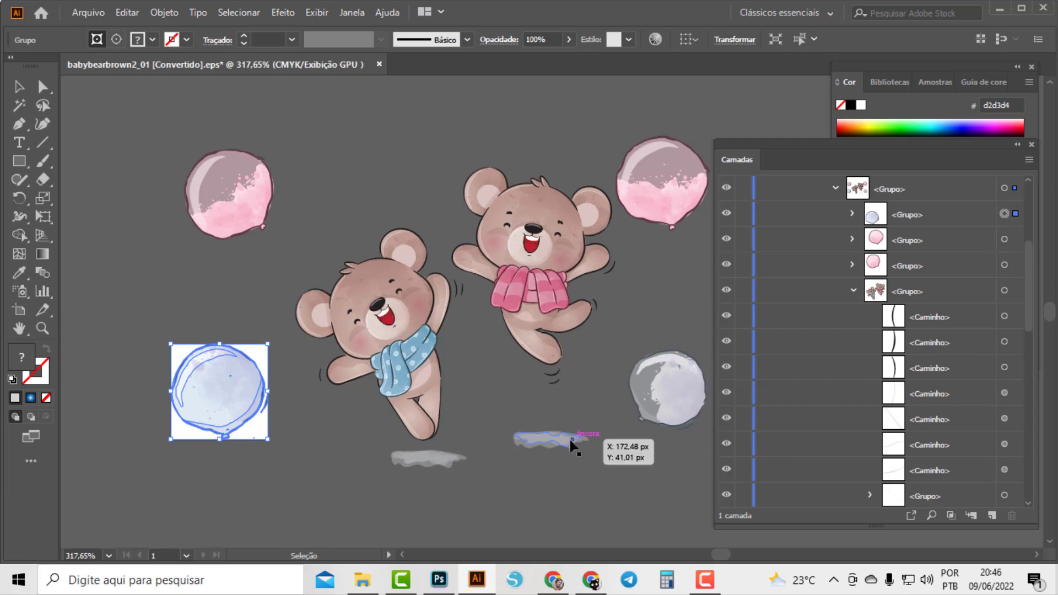
Collapse the Layers groups, hide the bears' Clip Group and show the confetti background Group
{"action": "left_click", "coordinate": [853, 290]}
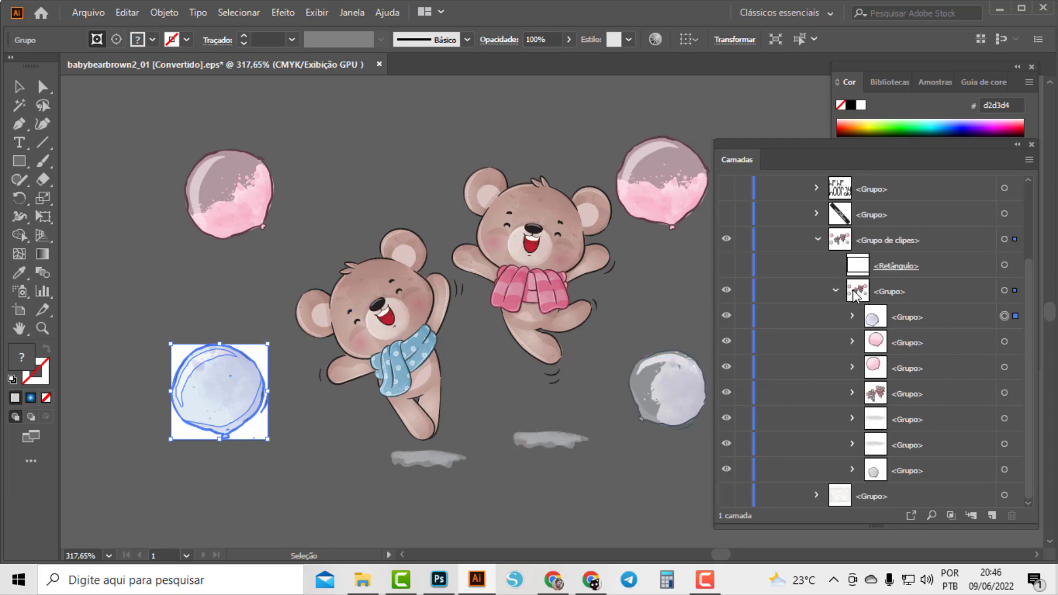
{"action": "left_click", "coordinate": [835, 290]}
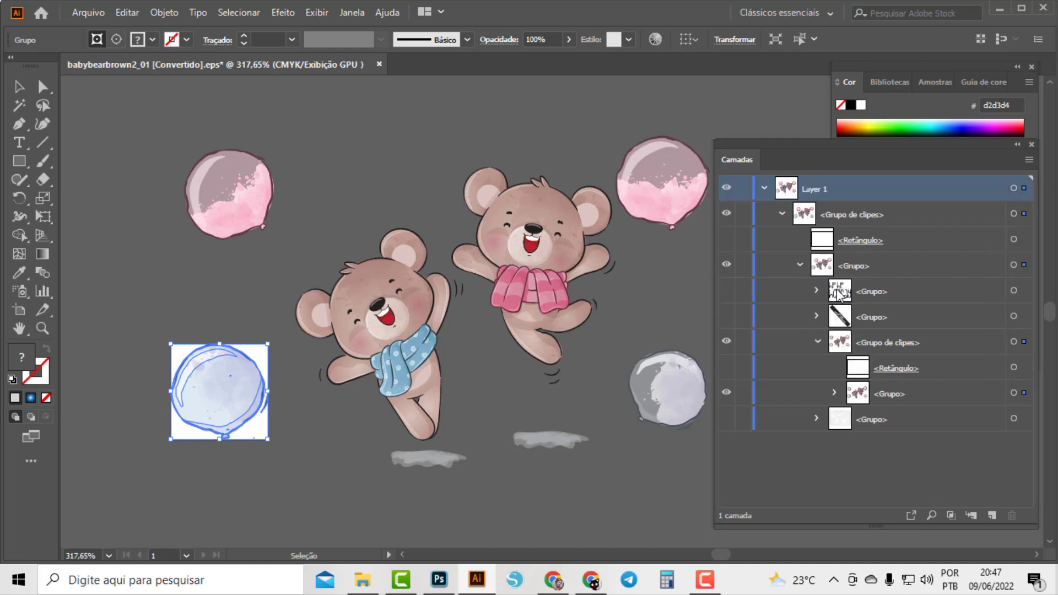
{"action": "left_click", "coordinate": [800, 265]}
{"action": "left_click", "coordinate": [799, 265]}
{"action": "left_click", "coordinate": [816, 342]}
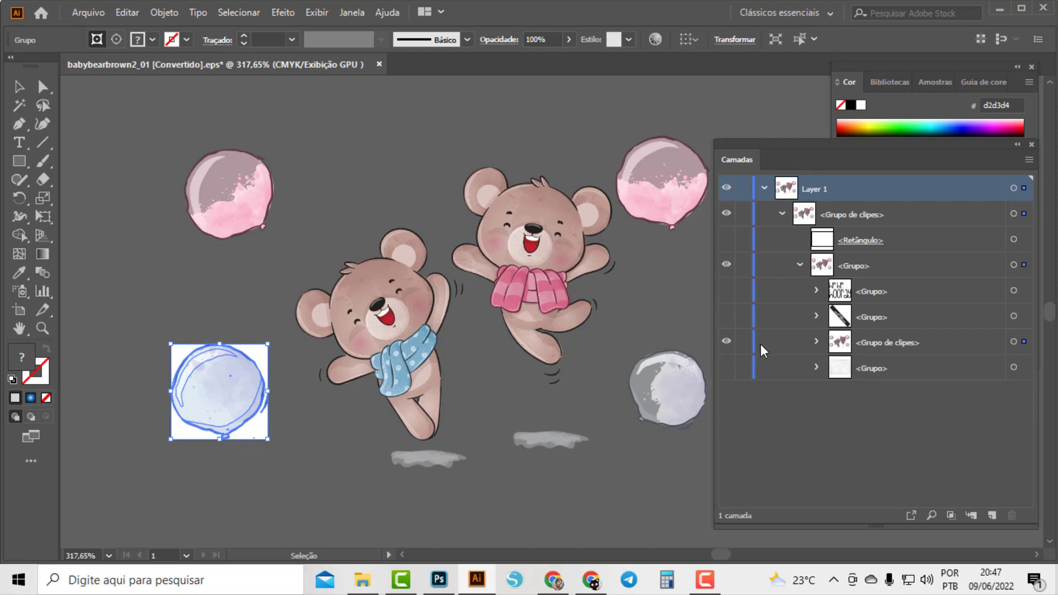
{"action": "left_click", "coordinate": [726, 341]}
{"action": "left_click", "coordinate": [726, 369]}
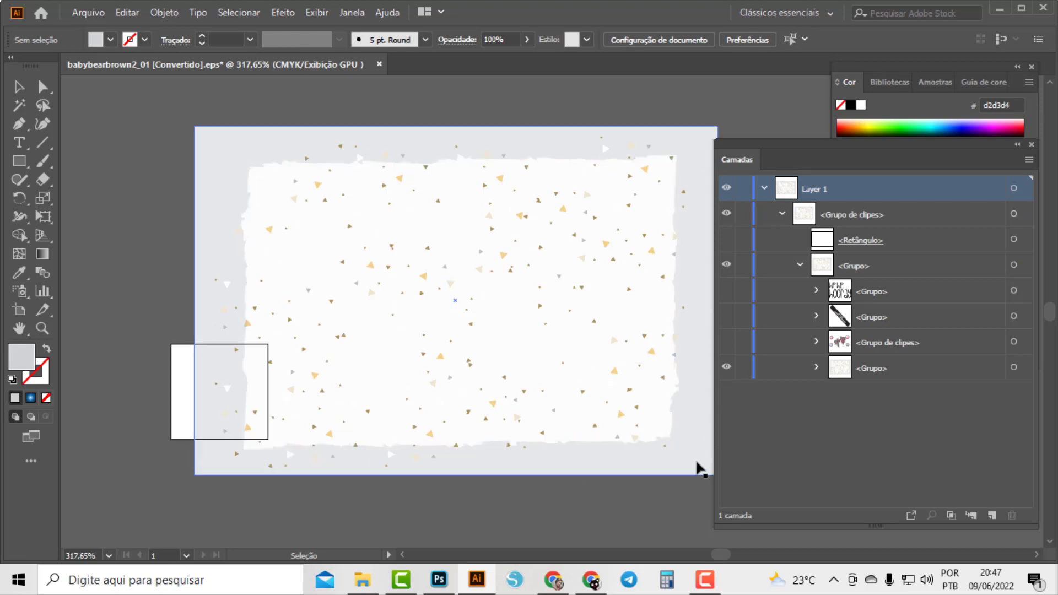
Expand the background group and hide its confetti <Grupo> sublayers, leaving the torn-paper frame
{"action": "left_click", "coordinate": [816, 367]}
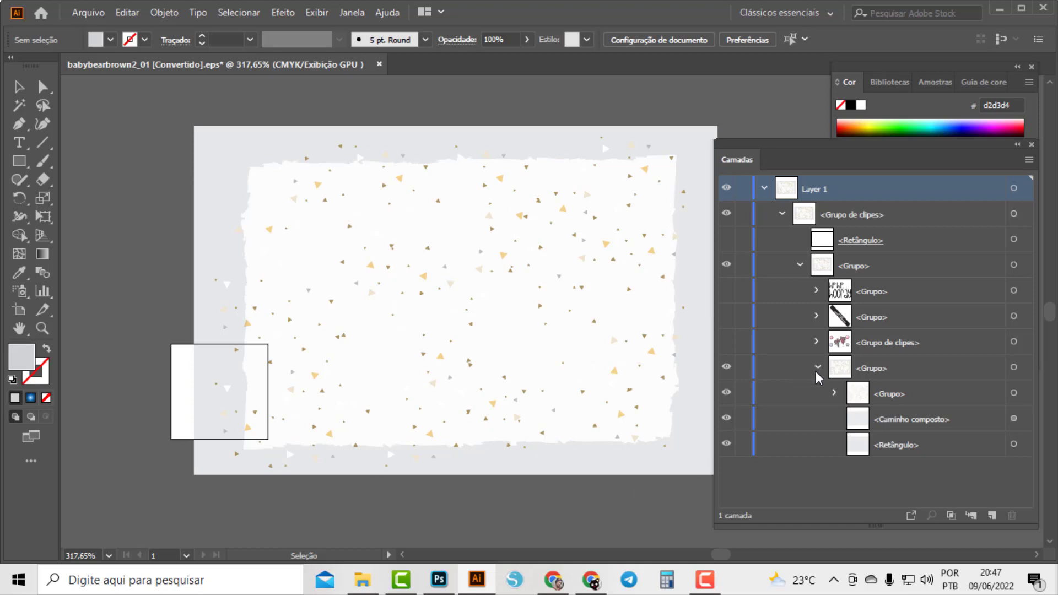
{"action": "left_click", "coordinate": [727, 393]}
{"action": "left_click", "coordinate": [727, 399]}
{"action": "left_click", "coordinate": [727, 395]}
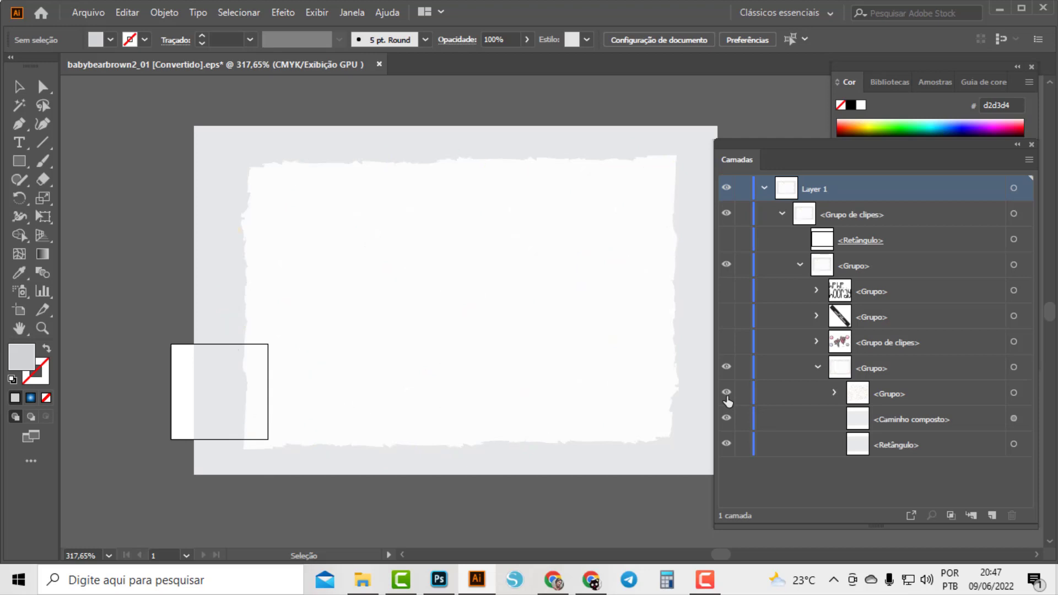
{"action": "left_click", "coordinate": [727, 394]}
{"action": "left_click", "coordinate": [728, 419]}
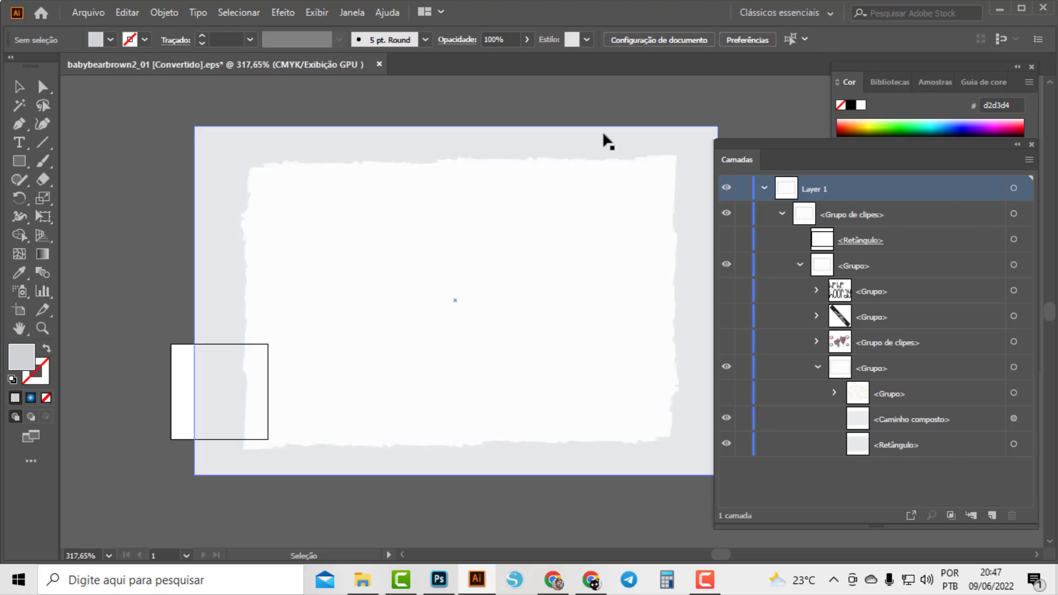
Select <Caminho composto> and <Retângulo> and apply Ajustar à arte selecionada, repeating the fit once
{"action": "left_click", "coordinate": [1025, 420]}
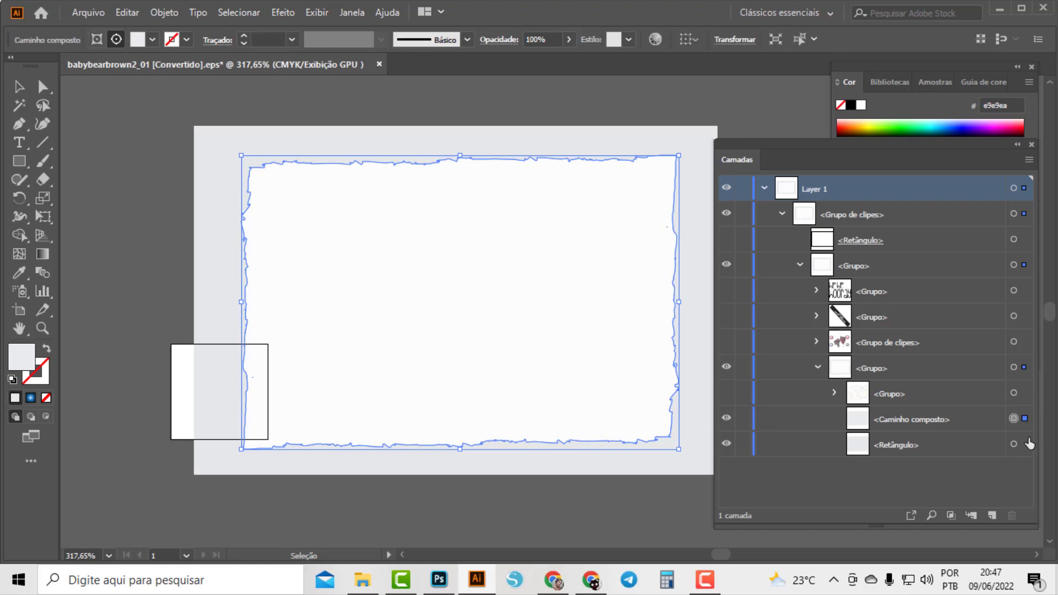
{"action": "left_click", "coordinate": [1025, 444]}
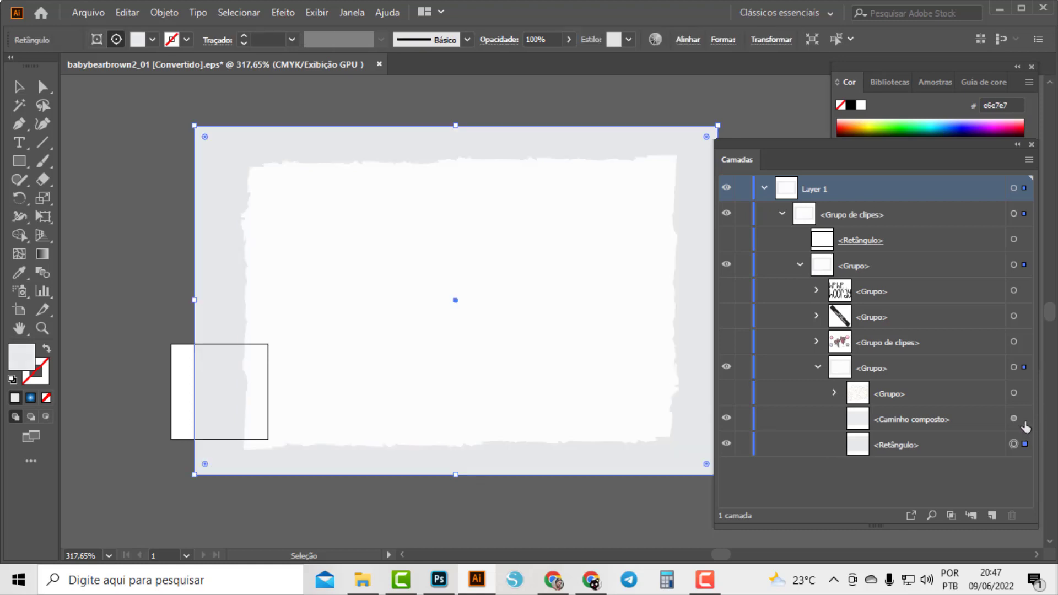
{"action": "left_click", "coordinate": [1024, 420], "text": "shift"}
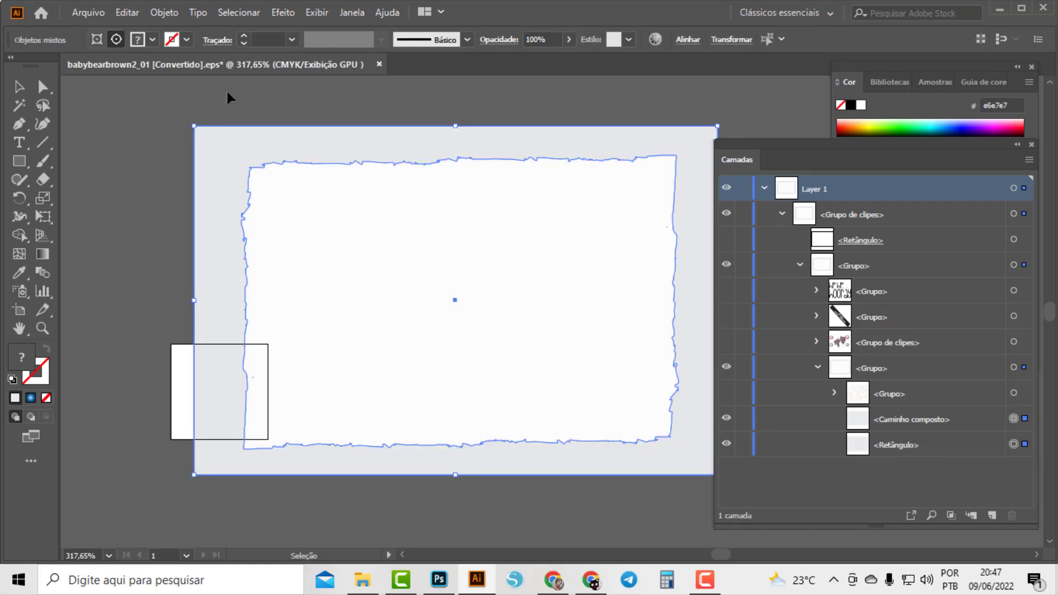
{"action": "left_click", "coordinate": [161, 13]}
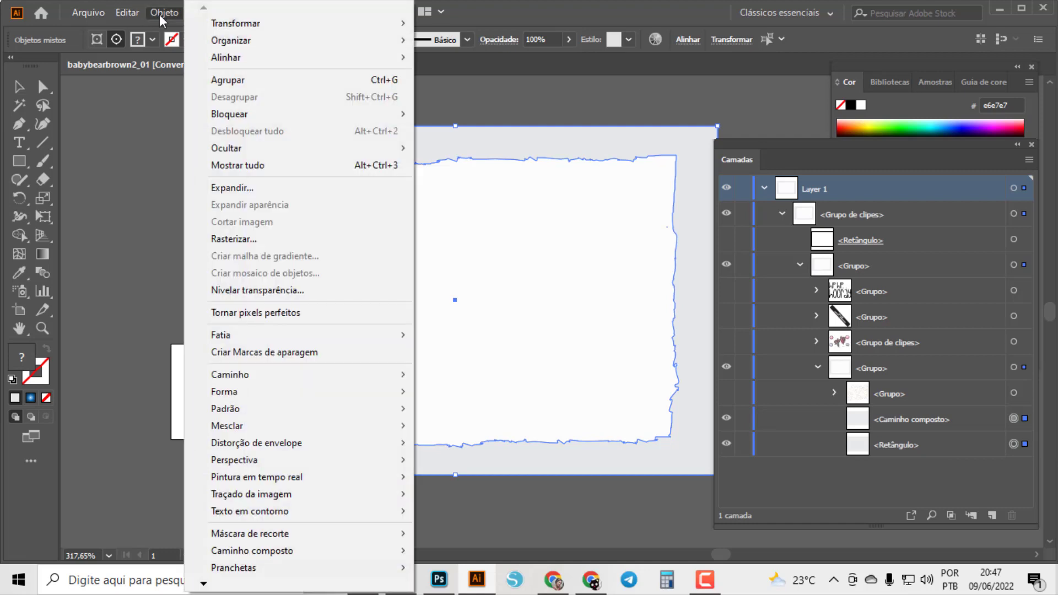
{"action": "mouse_move", "coordinate": [234, 568]}
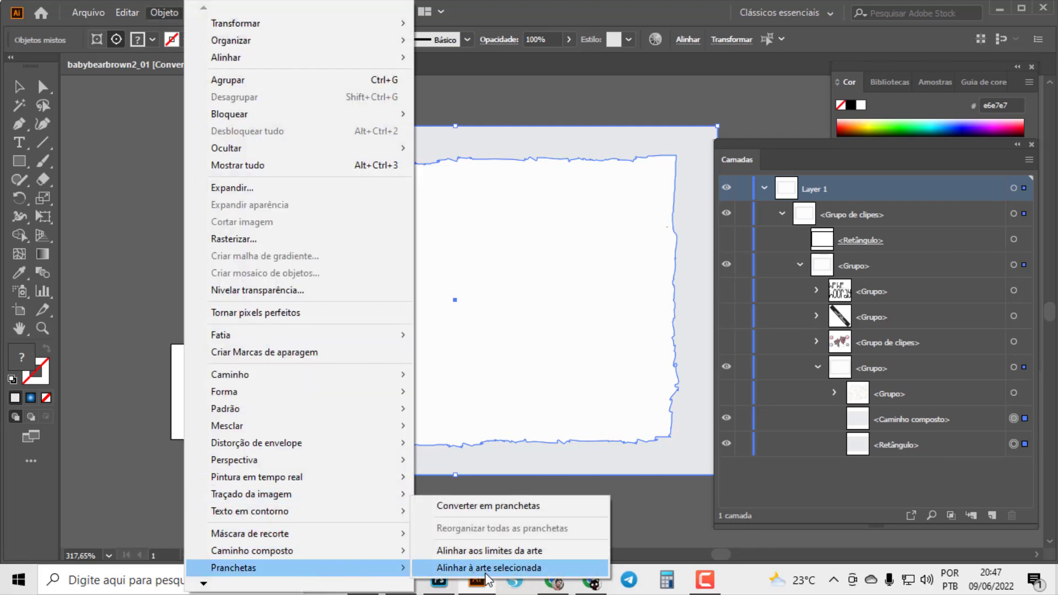
{"action": "left_click", "coordinate": [487, 568]}
{"action": "mouse_move", "coordinate": [476, 579]}
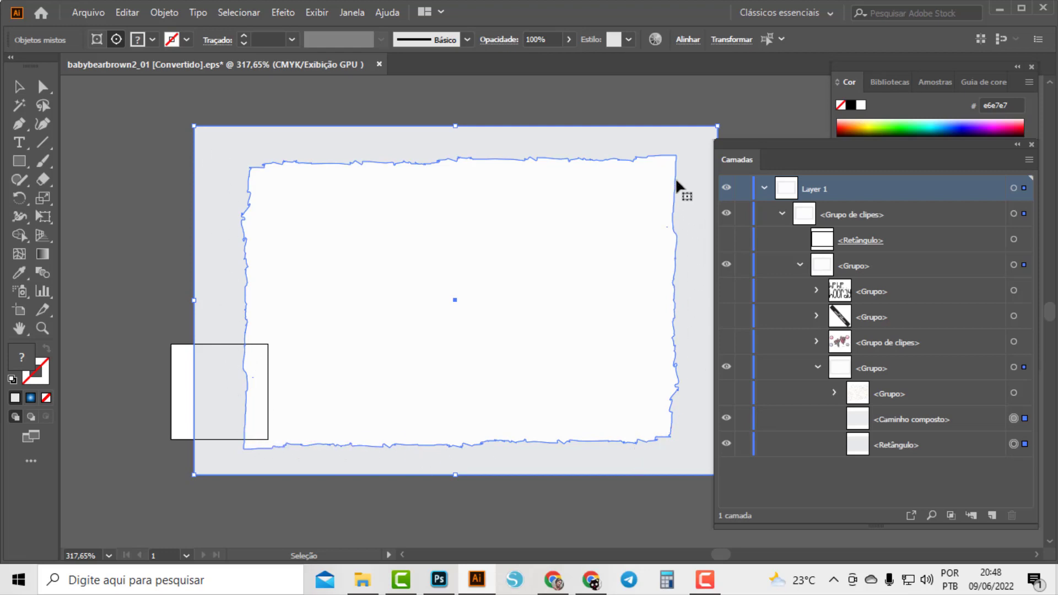
{"action": "left_click", "coordinate": [1024, 419]}
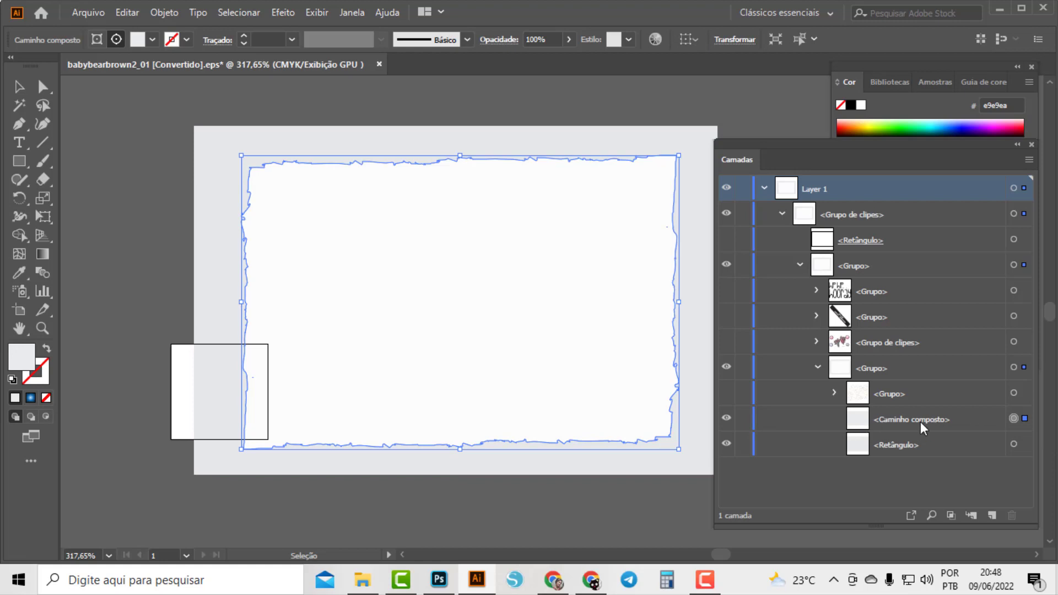
{"action": "left_click", "coordinate": [1023, 445], "text": "shift"}
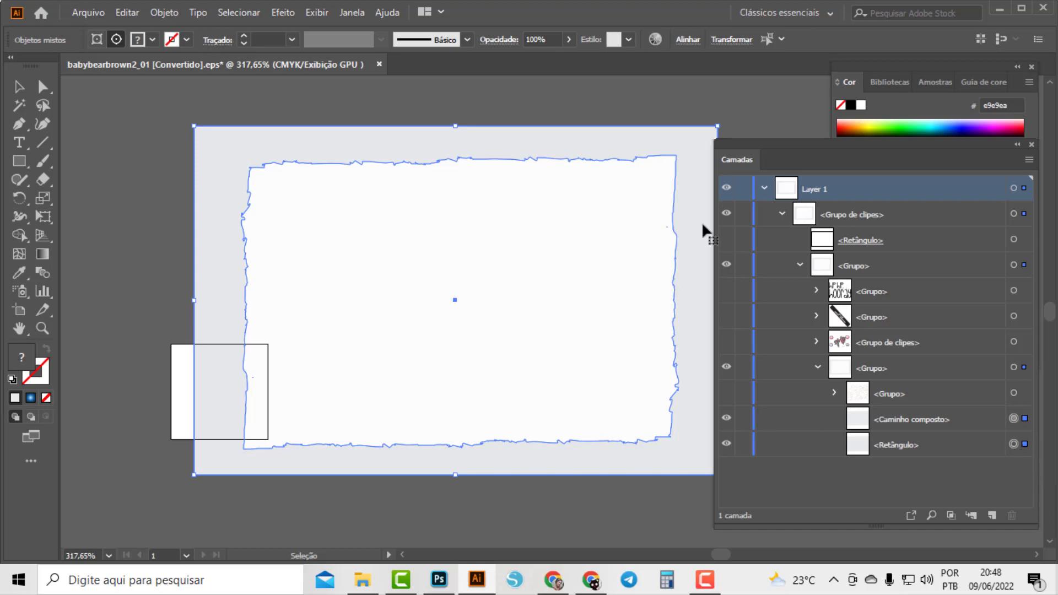
{"action": "left_click", "coordinate": [164, 12]}
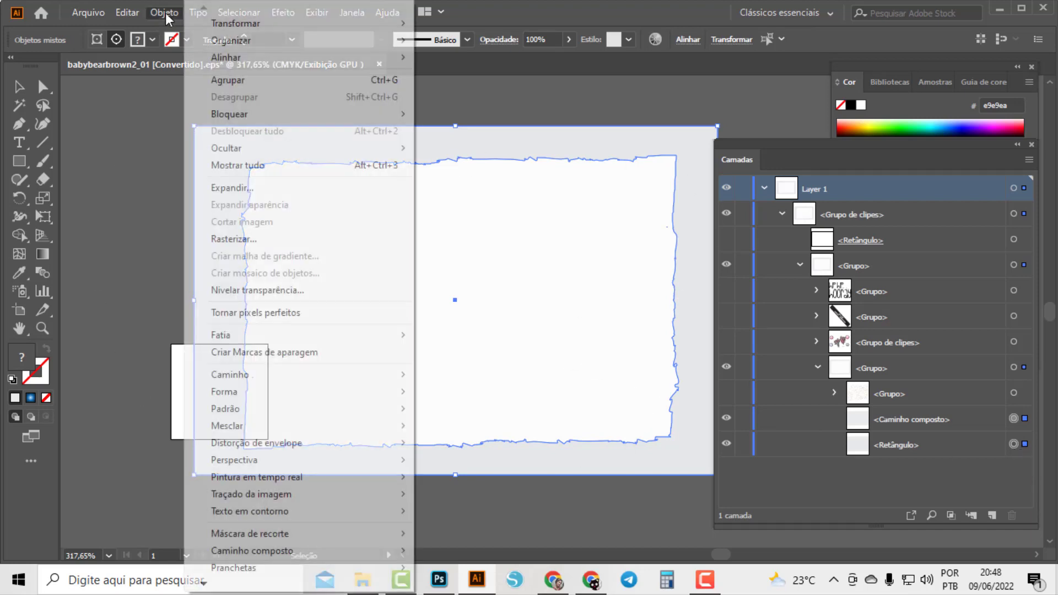
{"action": "mouse_move", "coordinate": [233, 568]}
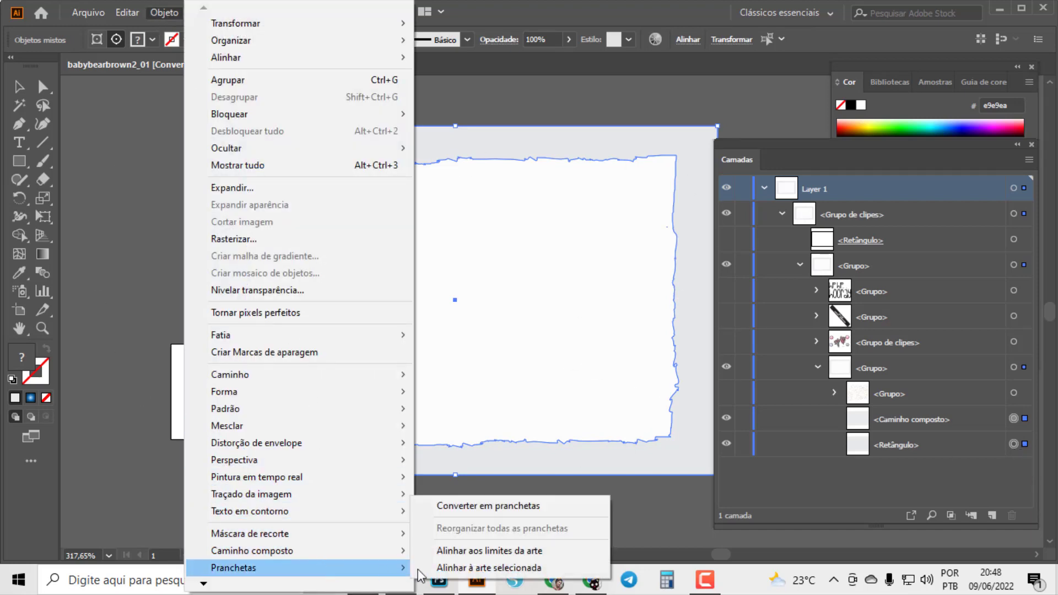
{"action": "left_click", "coordinate": [482, 567]}
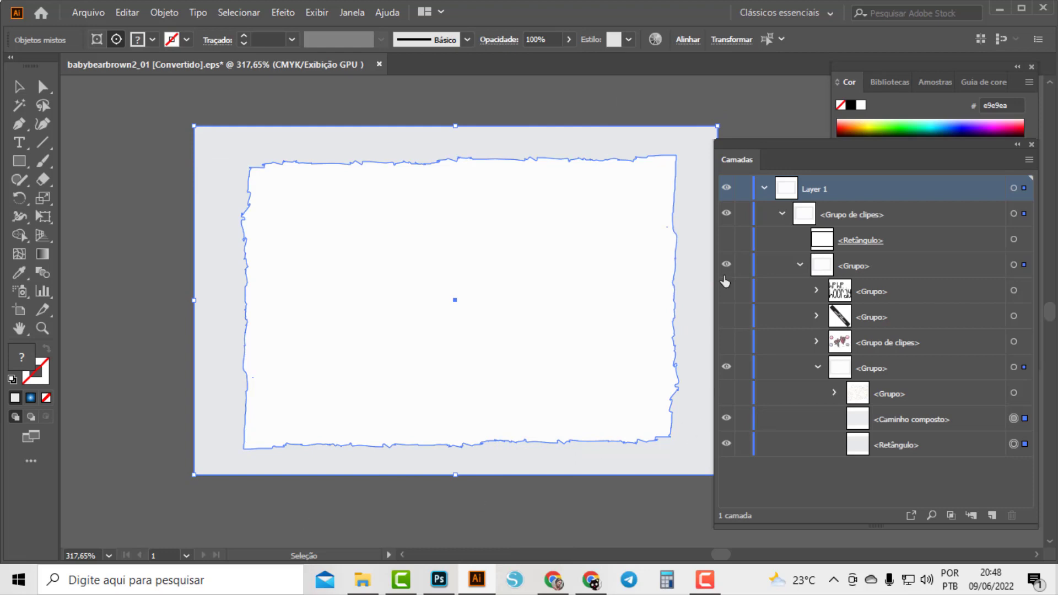
Set up a transparent PNG-24 Save for Web export of the background at 10000%
{"action": "left_click", "coordinate": [80, 14]}
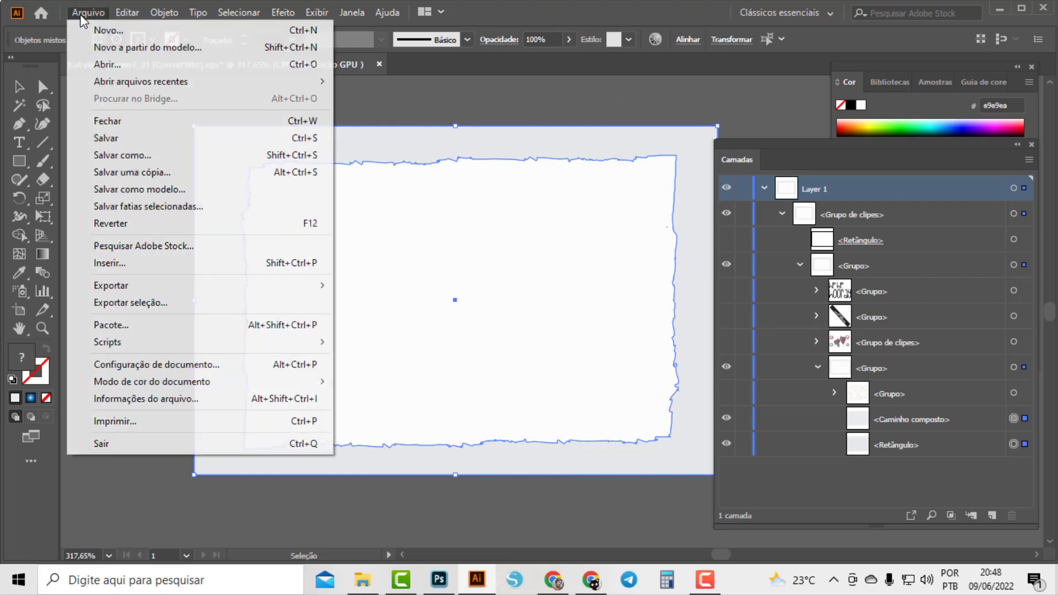
{"action": "mouse_move", "coordinate": [198, 286]}
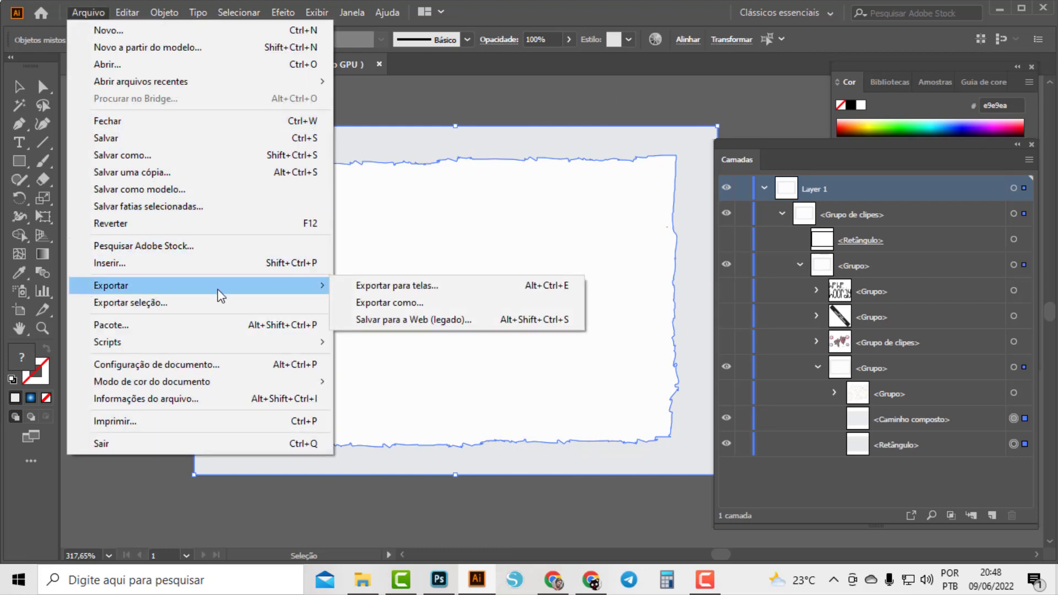
{"action": "left_click", "coordinate": [491, 320]}
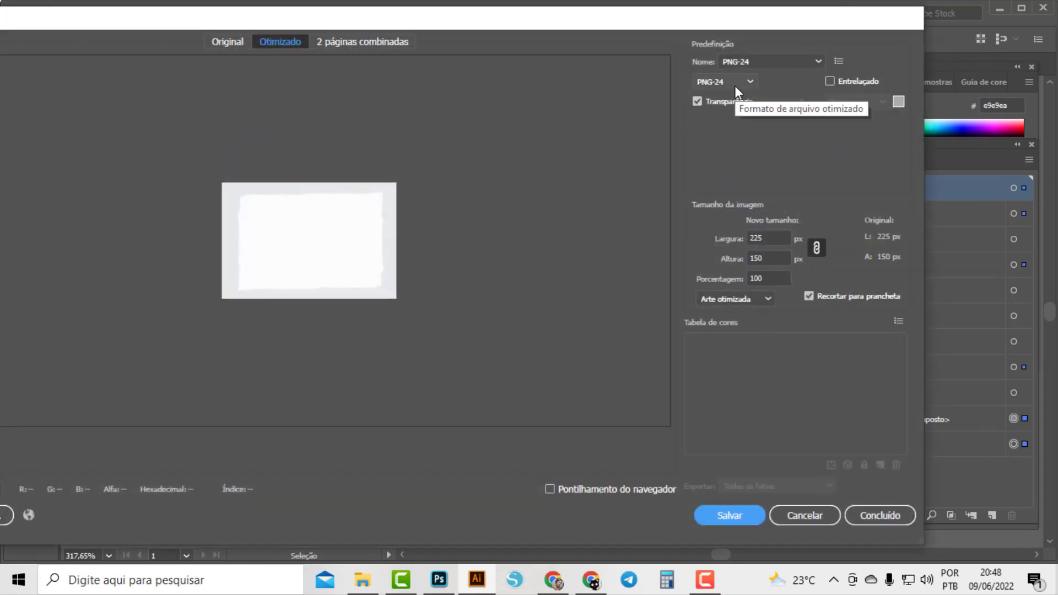
{"action": "left_click", "coordinate": [772, 280]}
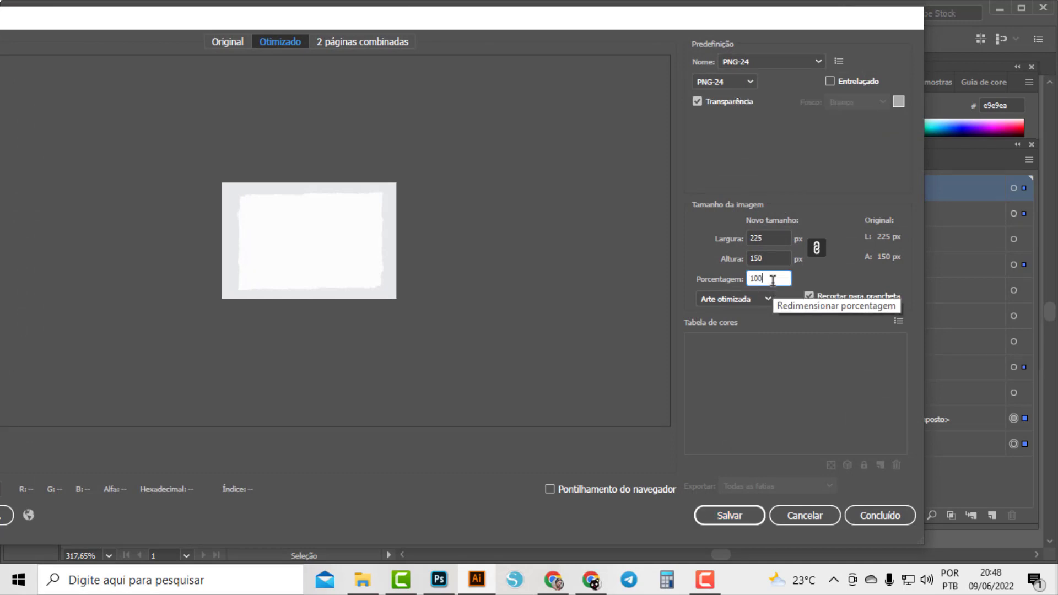
{"action": "type", "text": "00"}
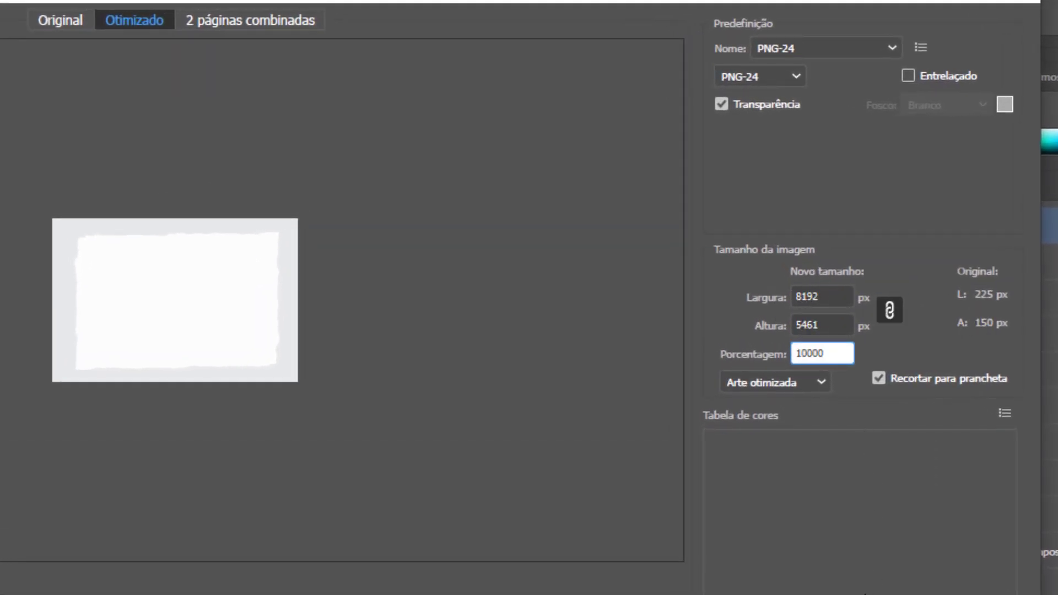
{"action": "key", "text": "Tab"}
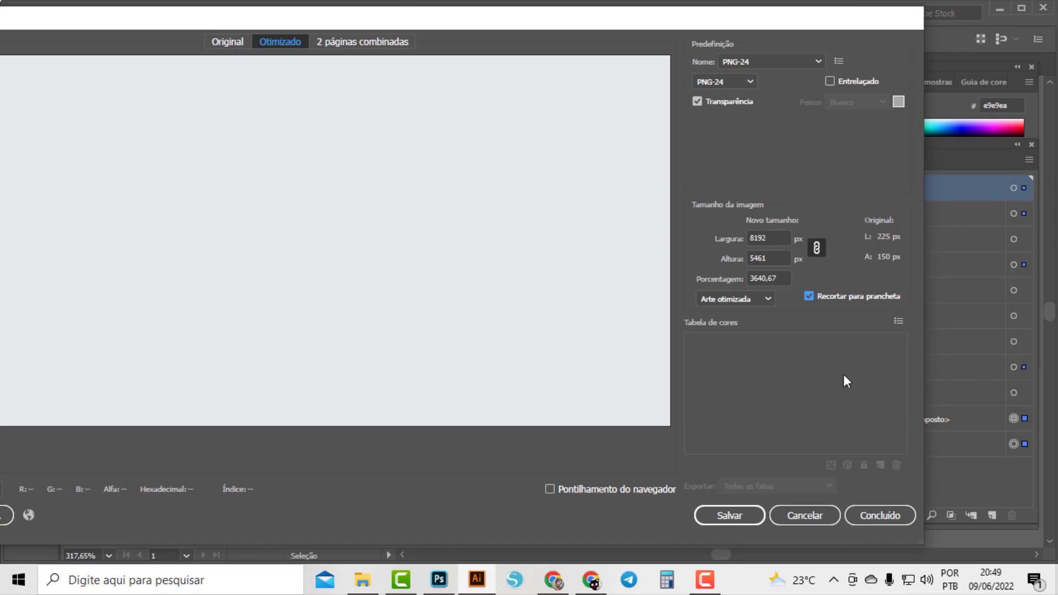
Save the background PNG in Documents, replacing 'Convertido' in the name with 05
{"action": "left_click", "coordinate": [752, 514]}
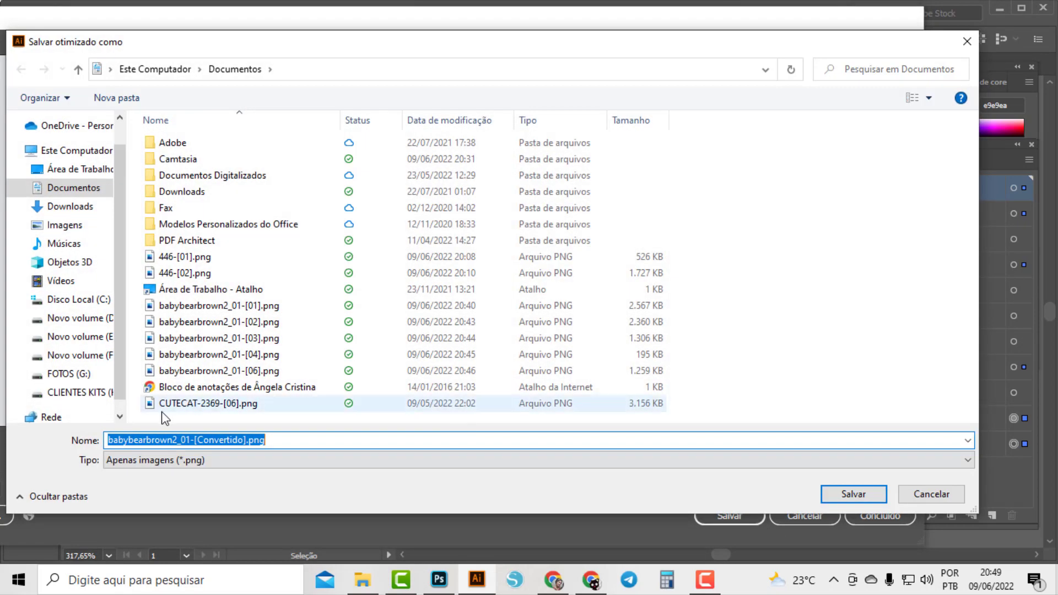
{"action": "left_click", "coordinate": [214, 442]}
{"action": "left_click_drag", "start_coordinate": [197, 440], "coordinate": [108, 440]}
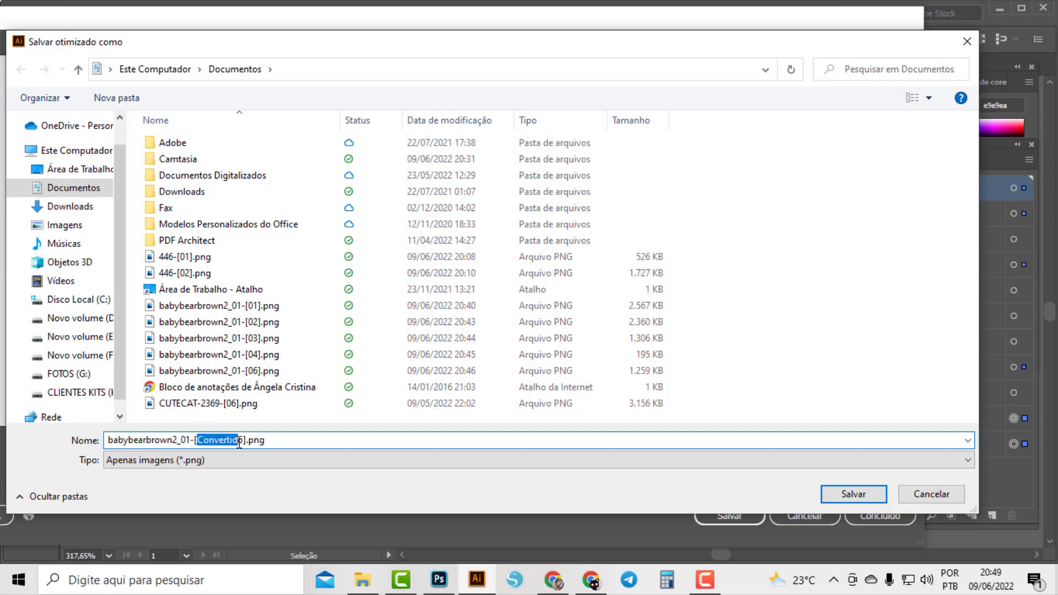
{"action": "left_click", "coordinate": [199, 440]}
{"action": "left_click_drag", "start_coordinate": [199, 439], "coordinate": [243, 444]}
{"action": "type", "text": "05"}
{"action": "key", "text": "Return"}
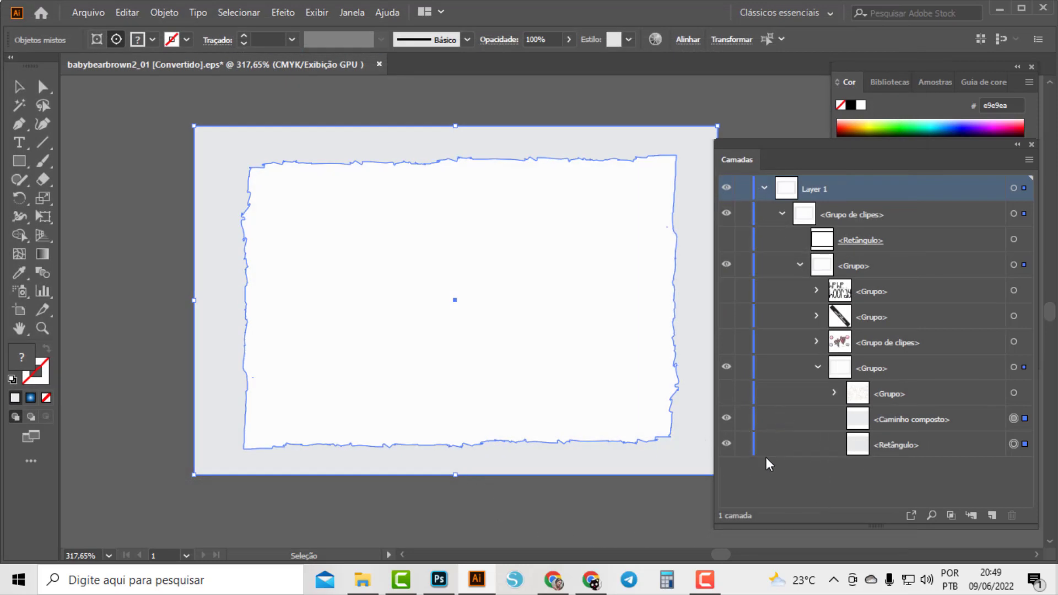
Show the confetti <Grupo>, hide <Caminho composto> and <Retângulo>, and select the confetti group
{"action": "left_click", "coordinate": [728, 393]}
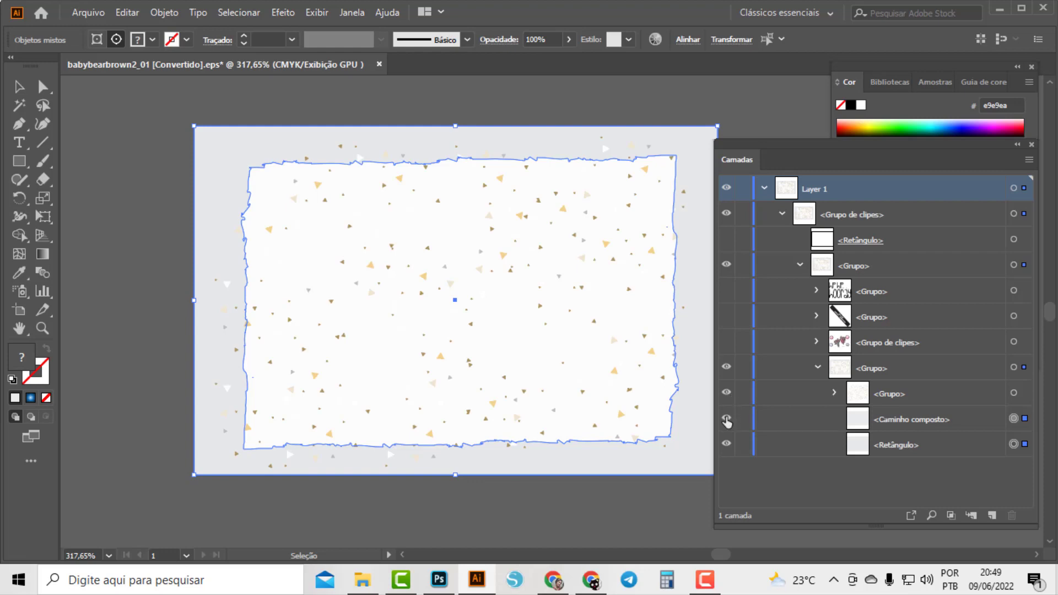
{"action": "left_click", "coordinate": [726, 419]}
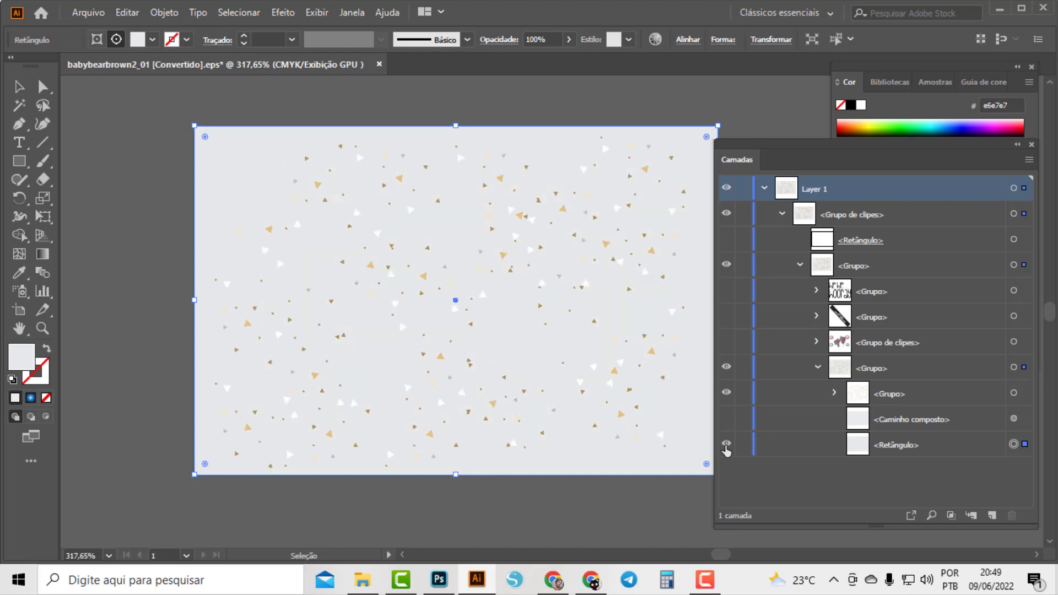
{"action": "left_click", "coordinate": [726, 444]}
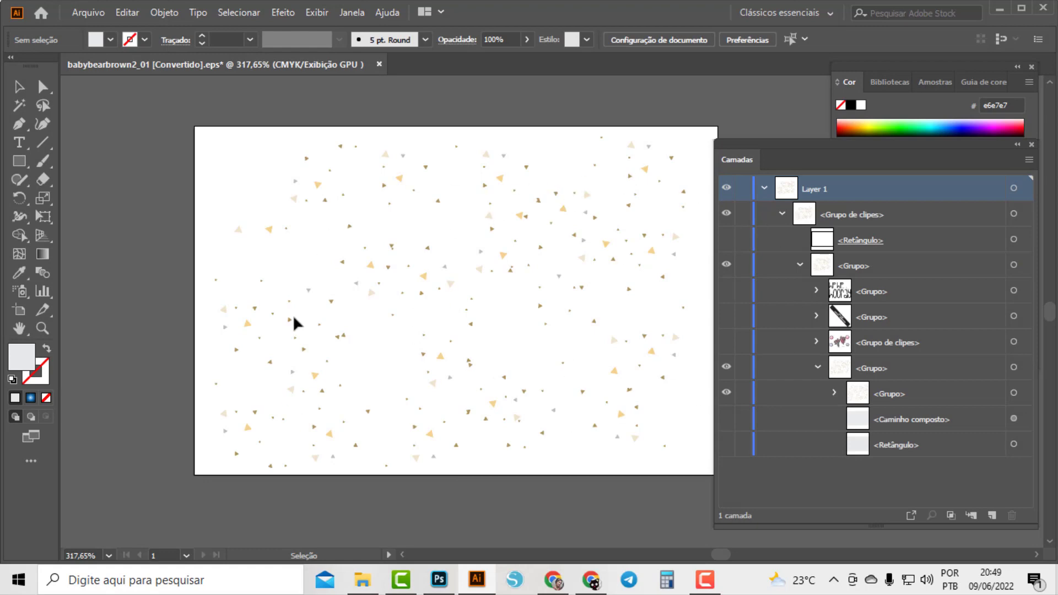
{"action": "left_click", "coordinate": [1014, 393]}
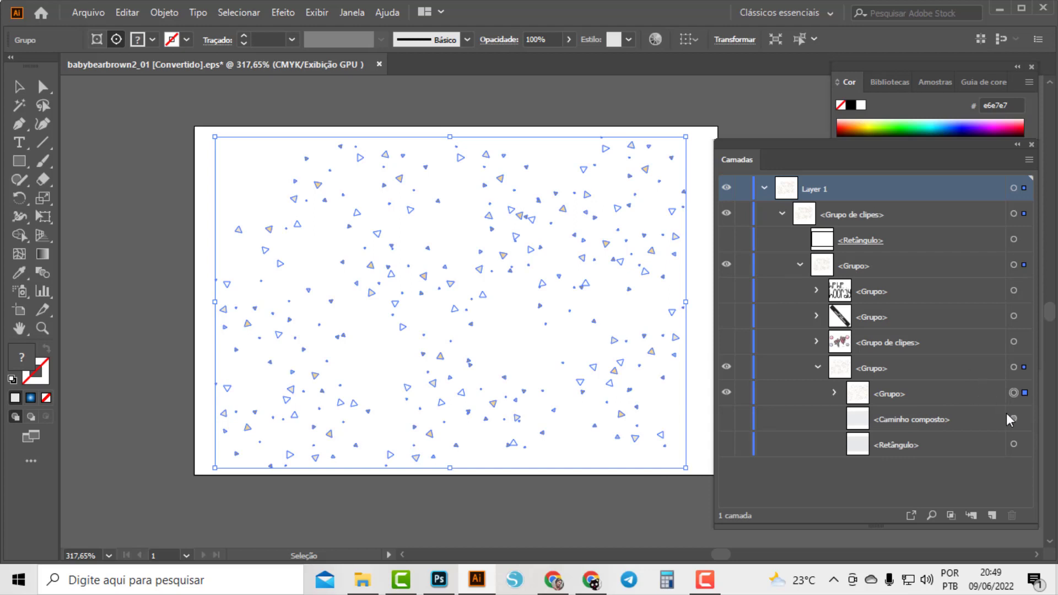
{"action": "left_click", "coordinate": [158, 14]}
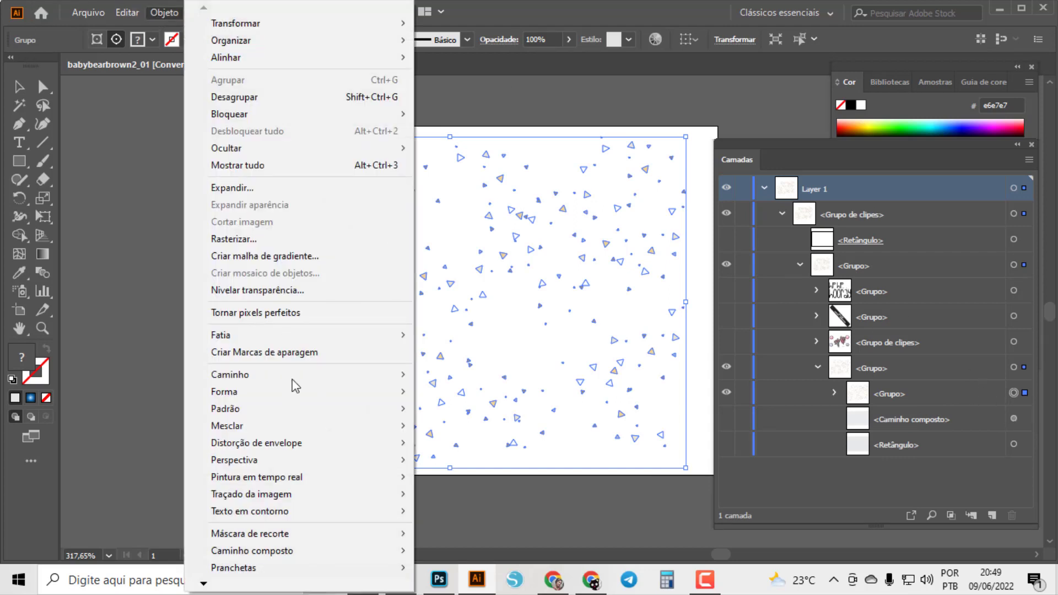
{"action": "mouse_move", "coordinate": [234, 567]}
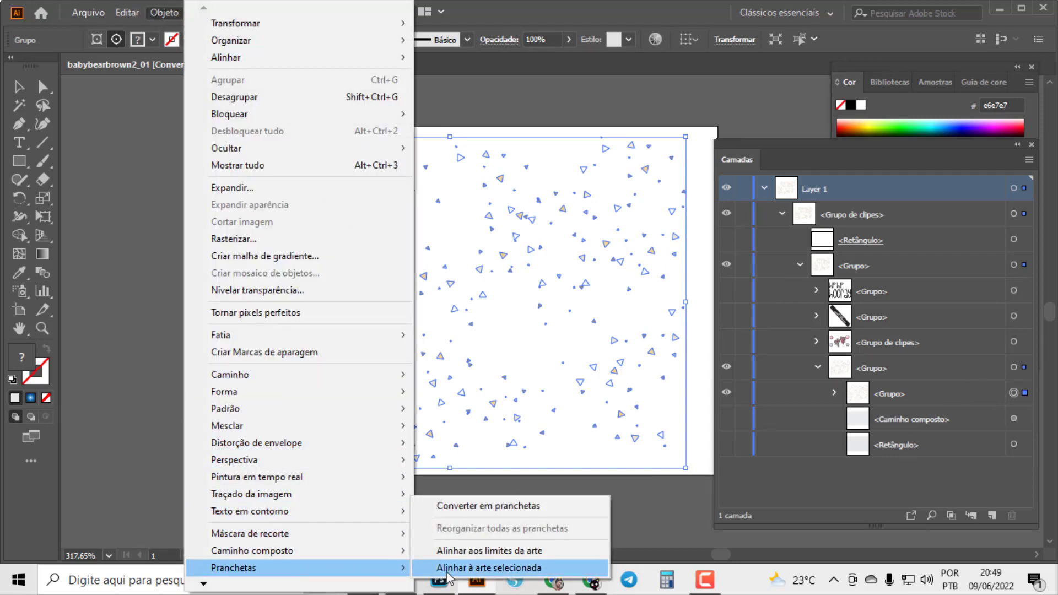
Fit the artboard tightly around the selected confetti triangles
{"action": "left_click", "coordinate": [451, 568]}
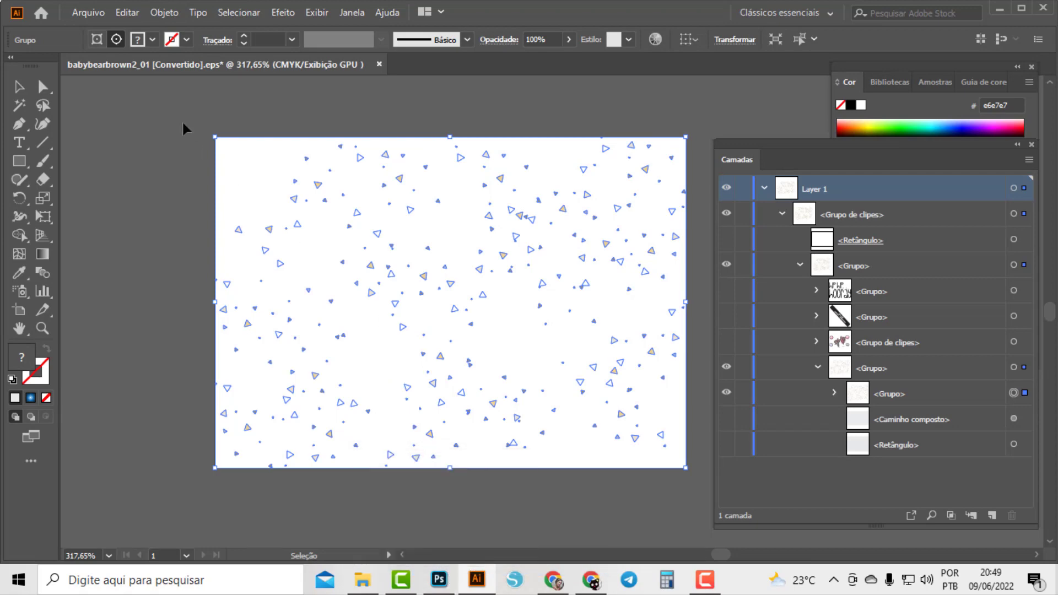
{"action": "left_click", "coordinate": [83, 15]}
{"action": "mouse_move", "coordinate": [110, 285]}
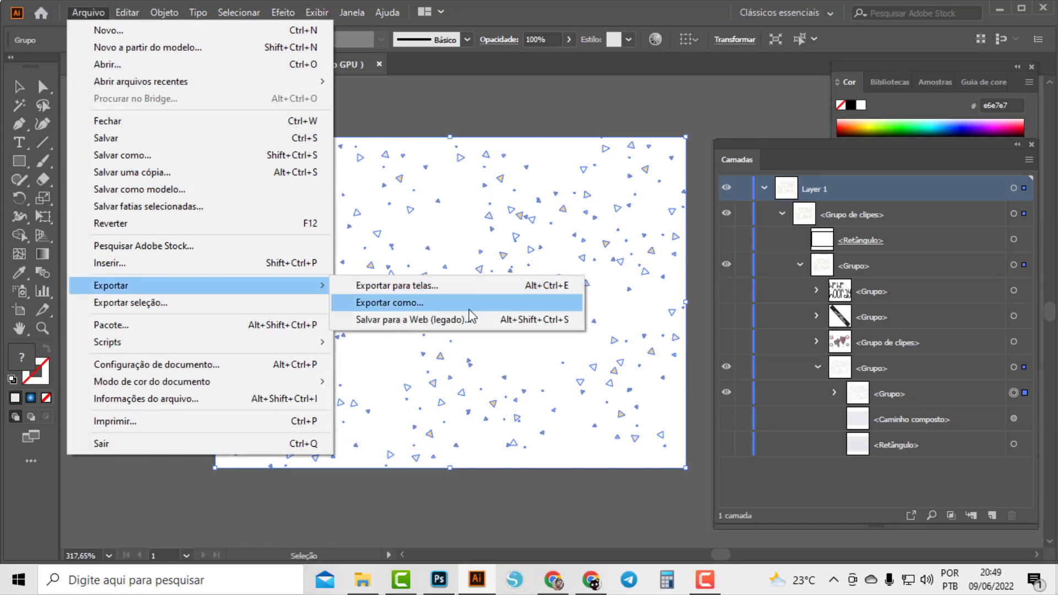
Set Save for Web to transparent PNG-24, enlarged to 8192 × 5759 px
{"action": "left_click", "coordinate": [472, 319]}
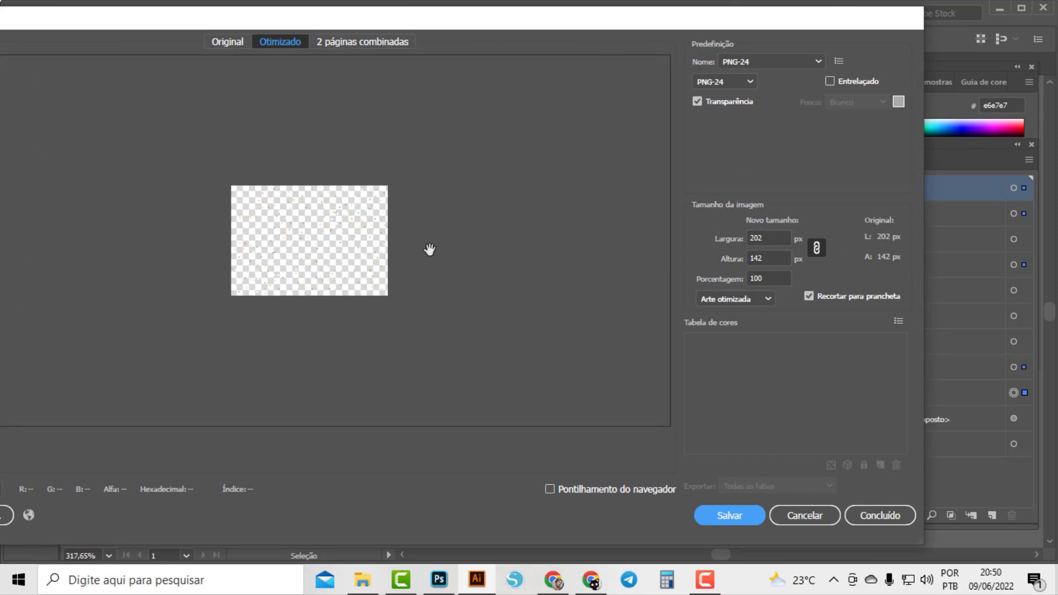
{"action": "left_click", "coordinate": [782, 278]}
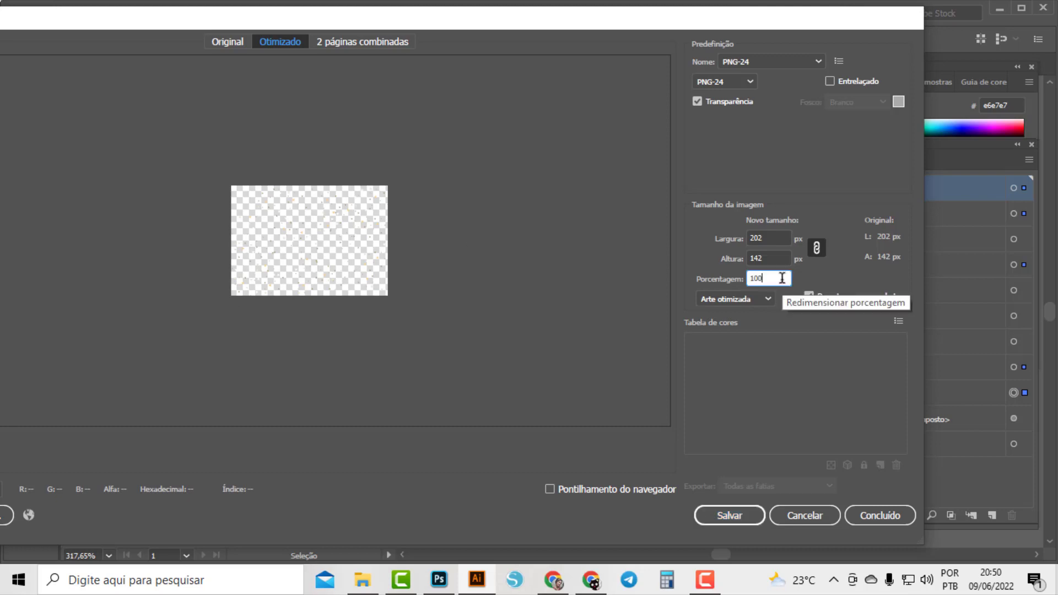
{"action": "type", "text": "00"}
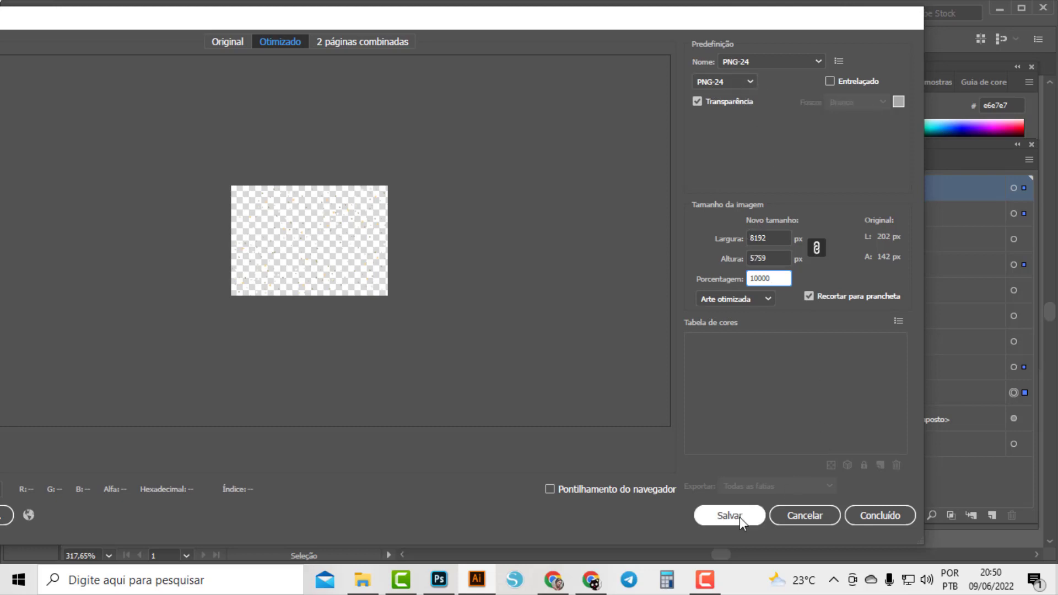
{"action": "key", "text": "Tab"}
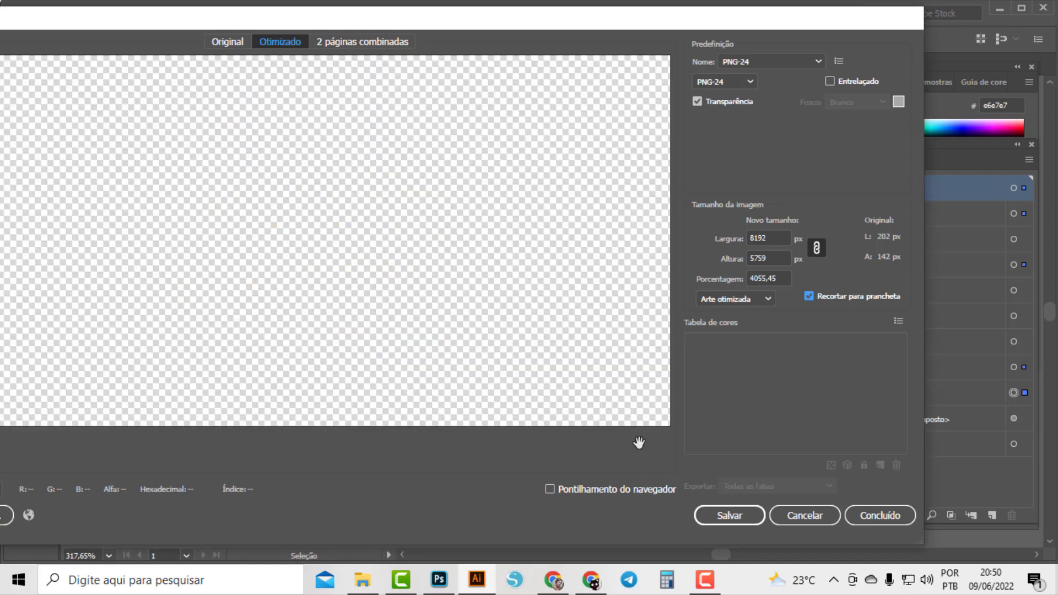
Pan the enlarged preview to check the confetti triangles
{"action": "mouse_move", "coordinate": [387, 223]}
{"action": "left_mouse_down"}
{"action": "mouse_move", "coordinate": [590, 368]}
{"action": "mouse_move", "coordinate": [341, 243]}
{"action": "left_mouse_up"}
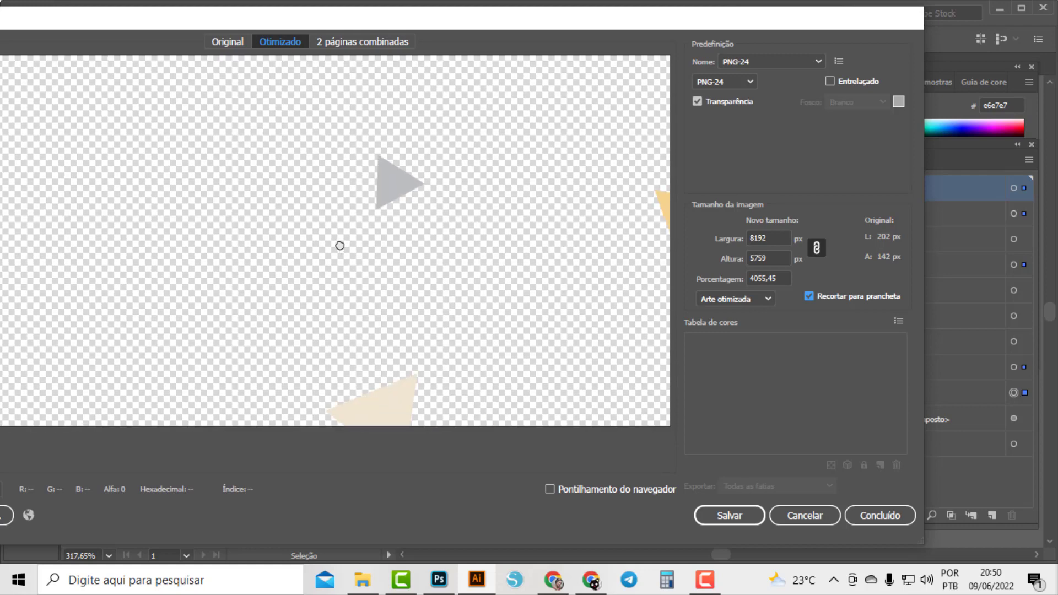
{"action": "left_click_drag", "start_coordinate": [453, 211], "coordinate": [335, 193]}
{"action": "left_click_drag", "start_coordinate": [563, 272], "coordinate": [330, 194]}
{"action": "mouse_move", "coordinate": [435, 299]}
{"action": "left_mouse_down"}
{"action": "mouse_move", "coordinate": [402, 243]}
{"action": "mouse_move", "coordinate": [310, 153]}
{"action": "left_mouse_up"}
{"action": "mouse_move", "coordinate": [575, 326]}
{"action": "left_mouse_down"}
{"action": "mouse_move", "coordinate": [544, 295]}
{"action": "mouse_move", "coordinate": [321, 194]}
{"action": "mouse_move", "coordinate": [352, 187]}
{"action": "left_mouse_up"}
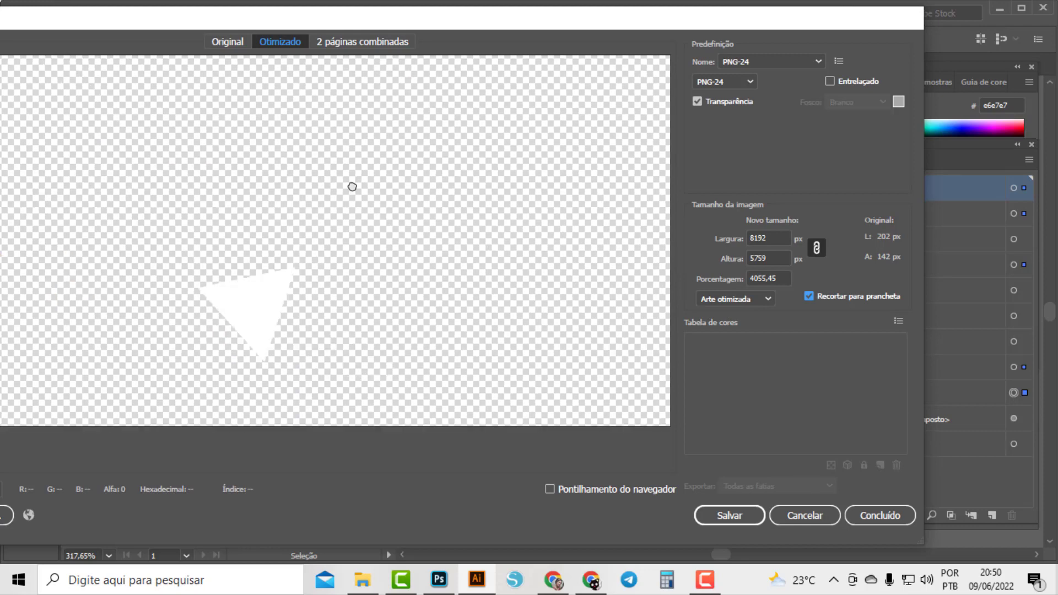
{"action": "left_click_drag", "start_coordinate": [497, 332], "coordinate": [509, 193]}
{"action": "mouse_move", "coordinate": [448, 366]}
{"action": "left_mouse_down"}
{"action": "mouse_move", "coordinate": [567, 177]}
{"action": "mouse_move", "coordinate": [508, 200]}
{"action": "left_mouse_up"}
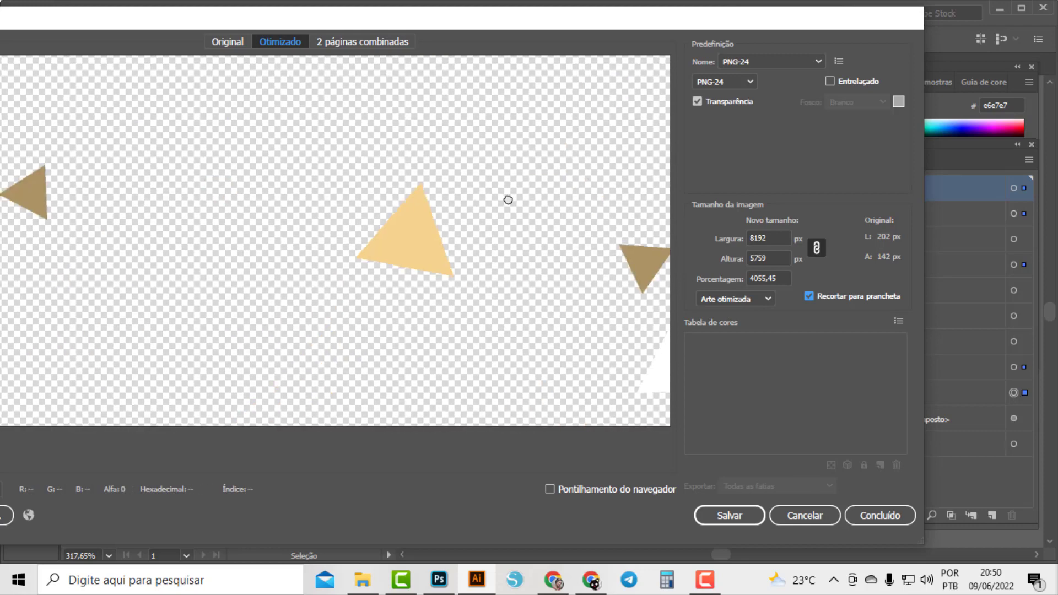
{"action": "left_click", "coordinate": [742, 517]}
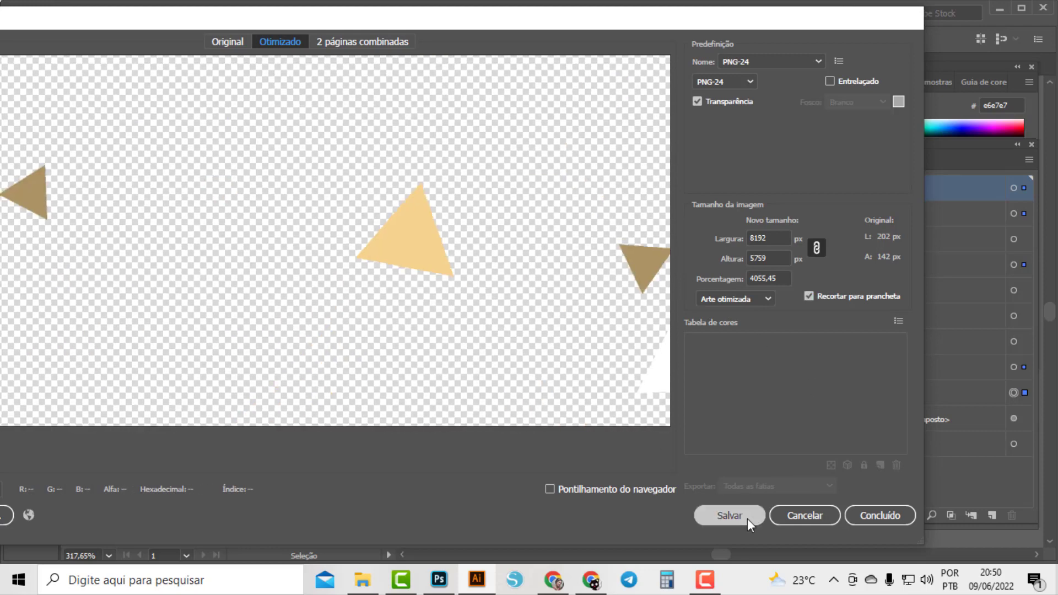
Save the confetti PNG to Documentos as babybearbrown2_01-[08].png, then deselect the artwork
{"action": "left_click", "coordinate": [214, 440]}
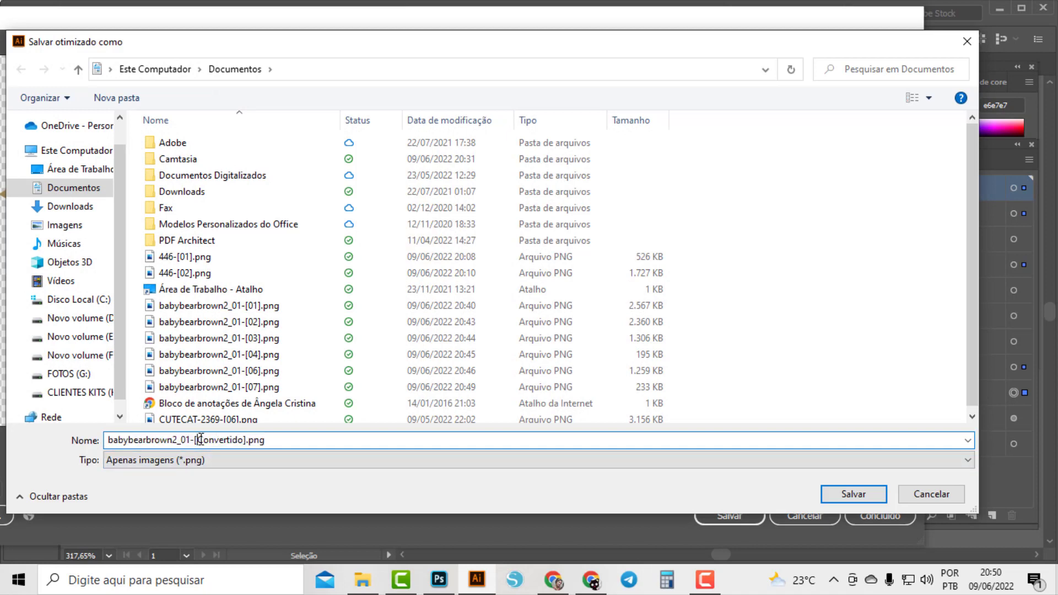
{"action": "left_click_drag", "start_coordinate": [198, 440], "coordinate": [237, 441]}
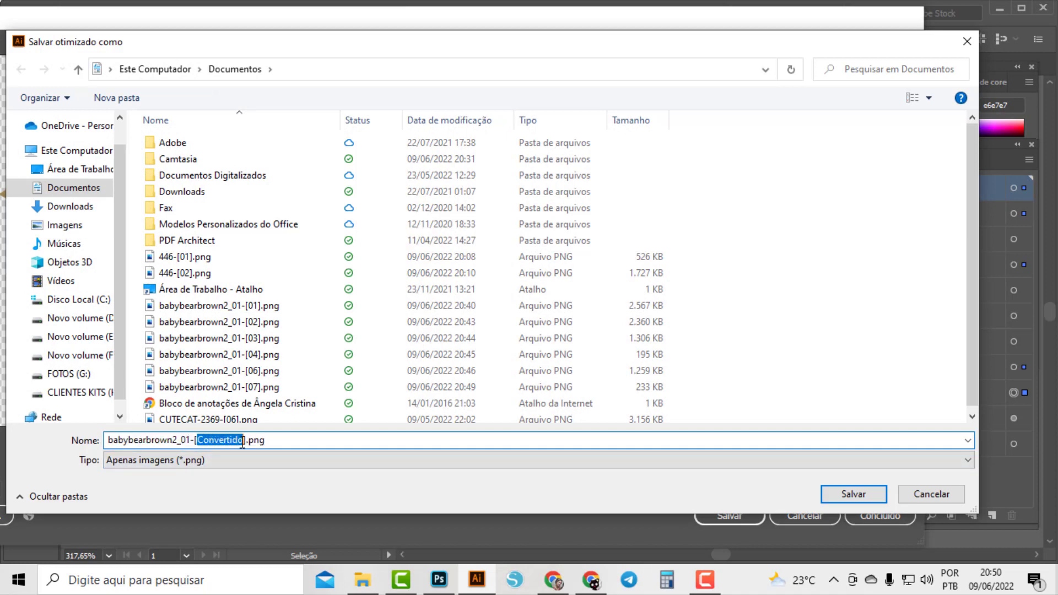
{"action": "key", "text": "BackSpace"}
{"action": "type", "text": "08"}
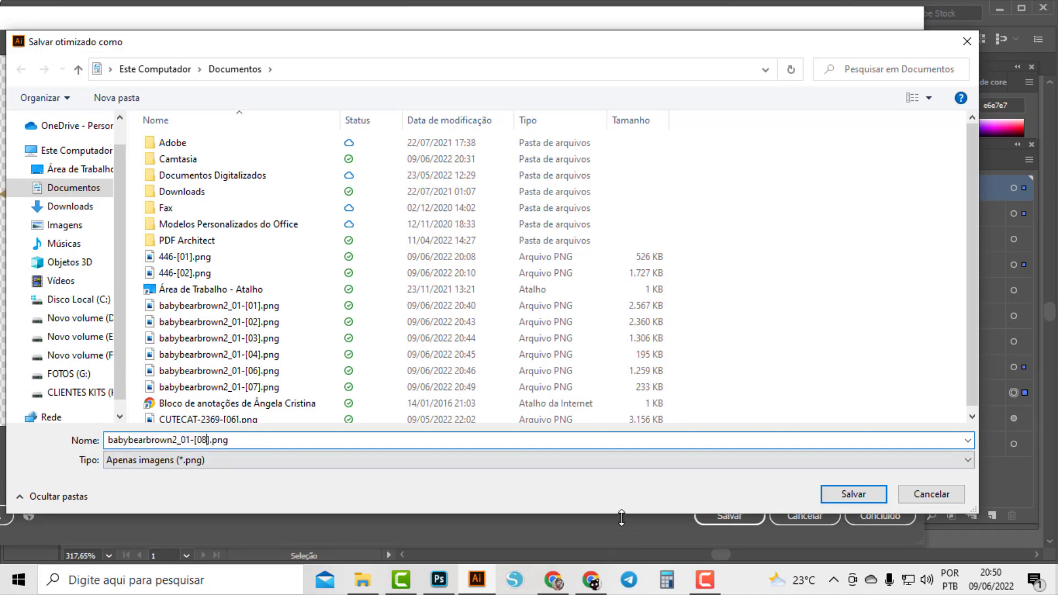
{"action": "left_click", "coordinate": [879, 490]}
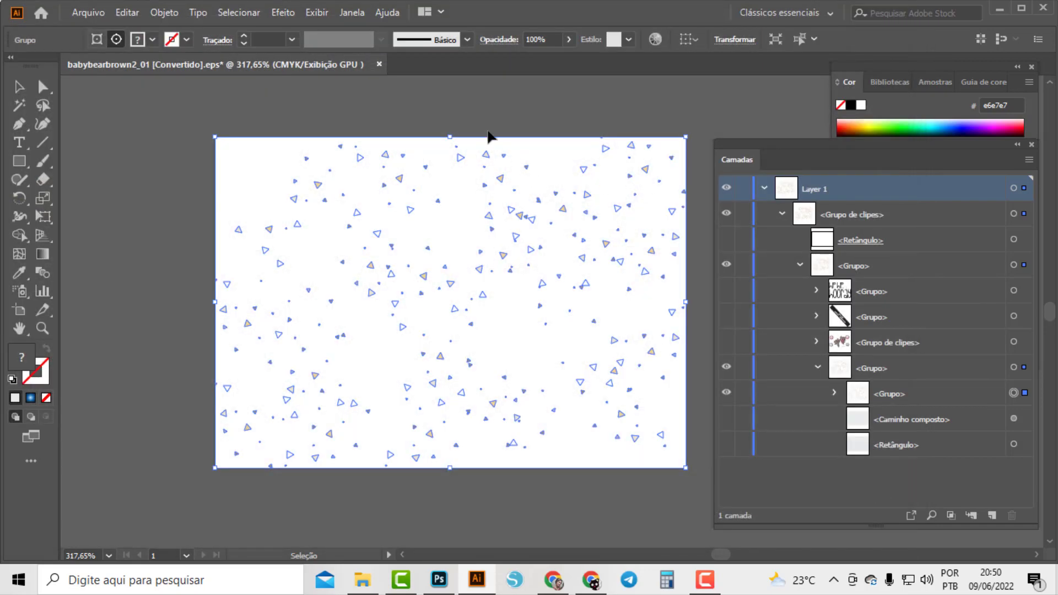
{"action": "left_click", "coordinate": [490, 121]}
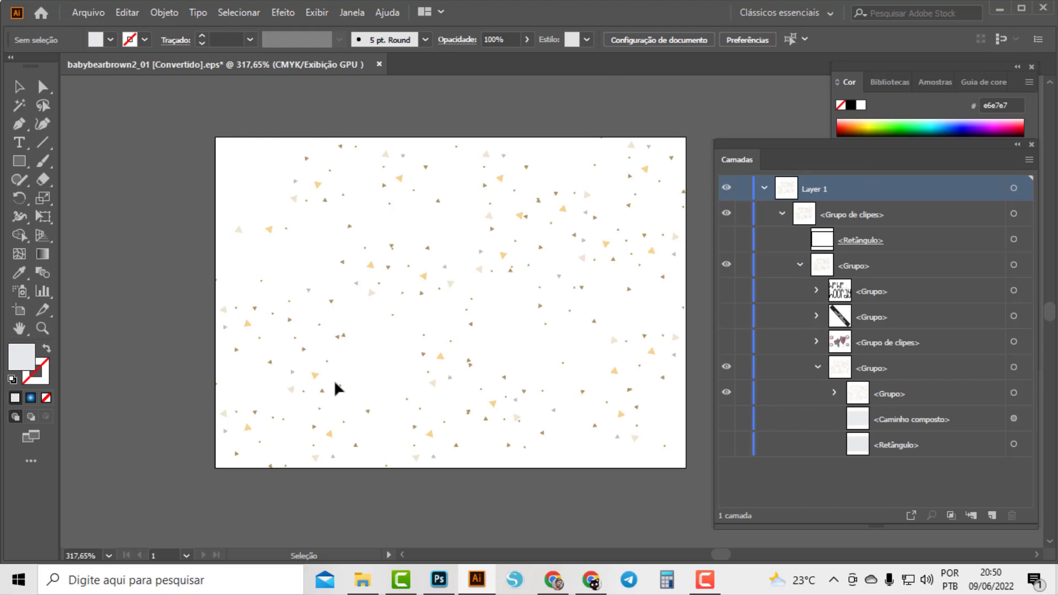
{"action": "mouse_move", "coordinate": [362, 580]}
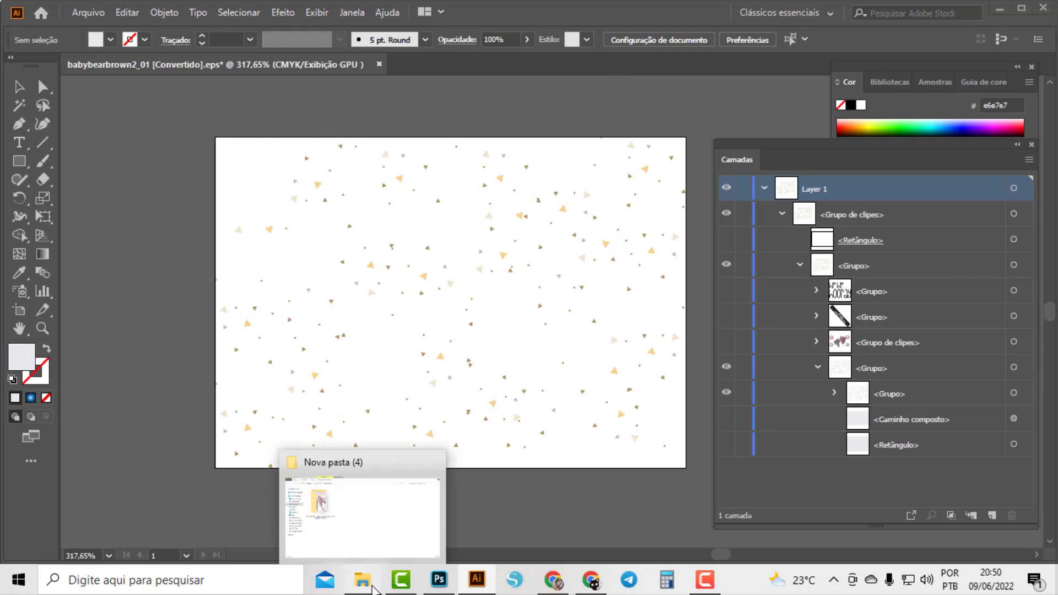
Open a second File Explorer window on the Documentos folder
{"action": "left_click", "coordinate": [387, 484]}
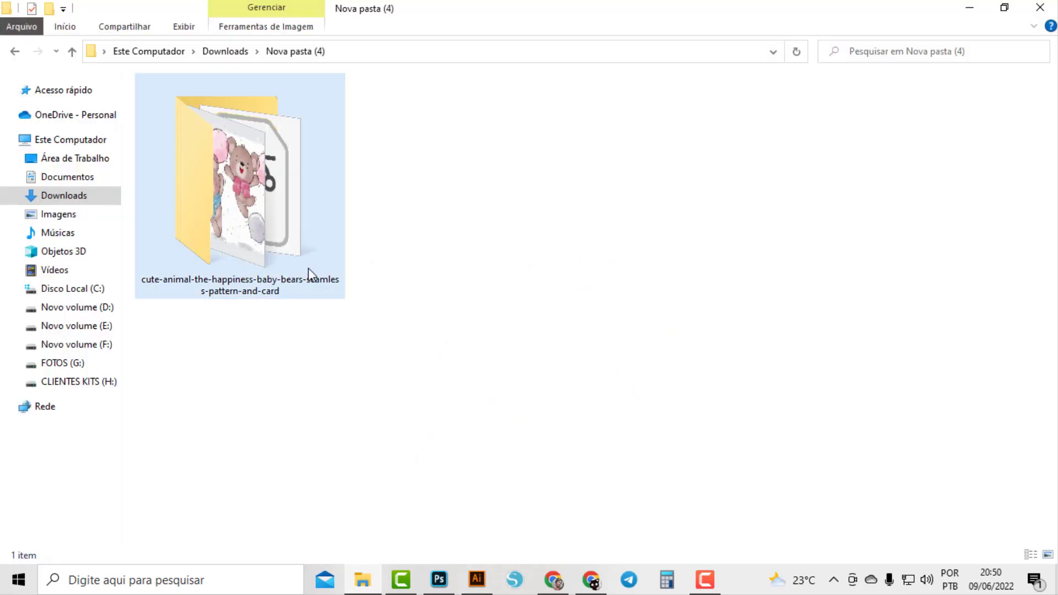
{"action": "mouse_move", "coordinate": [240, 181]}
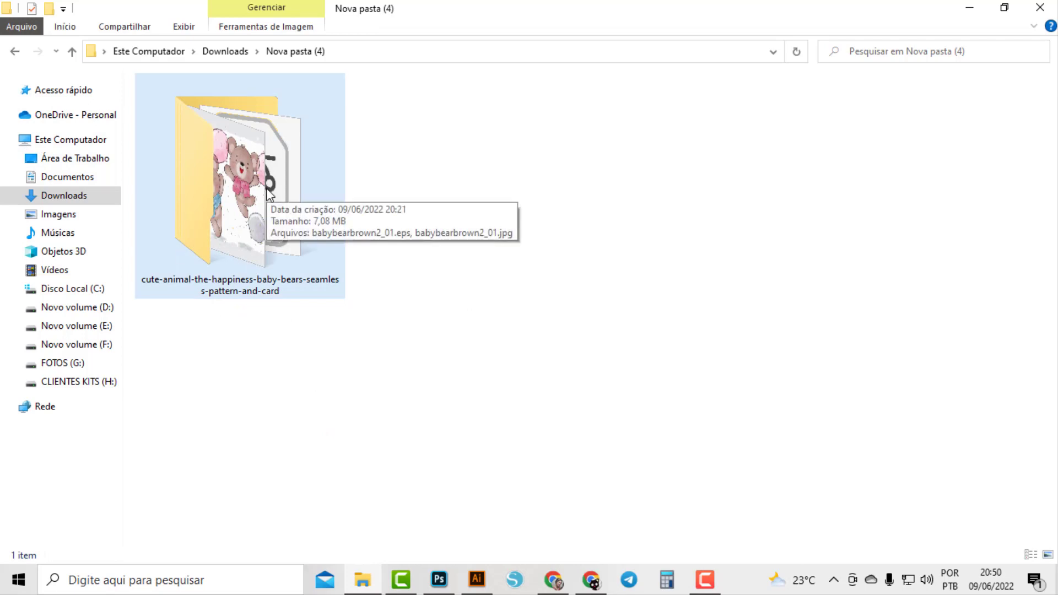
{"action": "key", "text": "super+e"}
{"action": "left_click", "coordinate": [90, 183]}
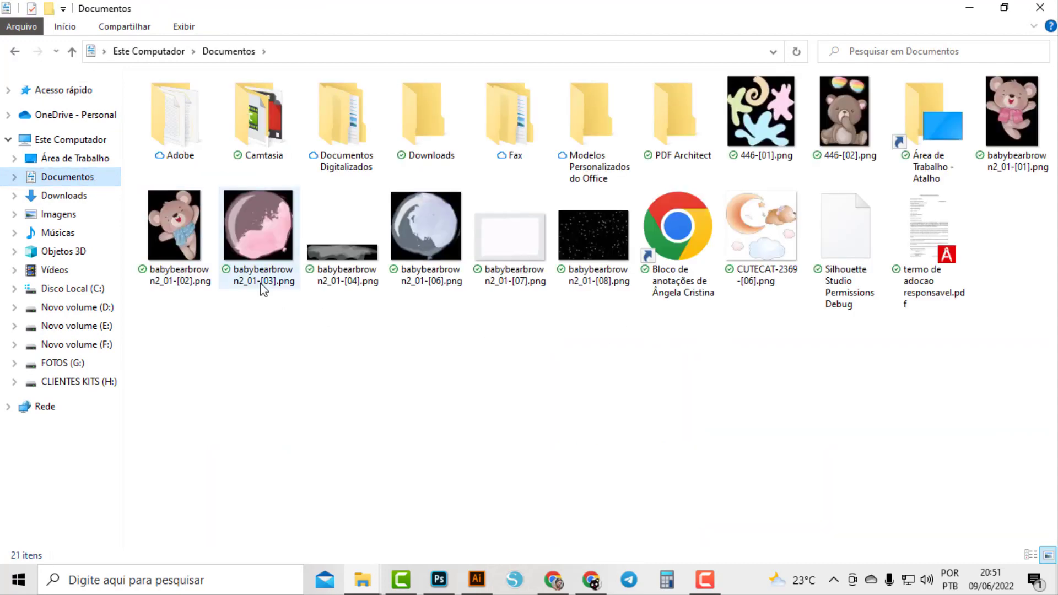
Cut the seven babybearbrown2_01 PNGs ([01]–[04], [06]–[08]) and return to Nova pasta (4)
{"action": "left_click", "coordinate": [1039, 122]}
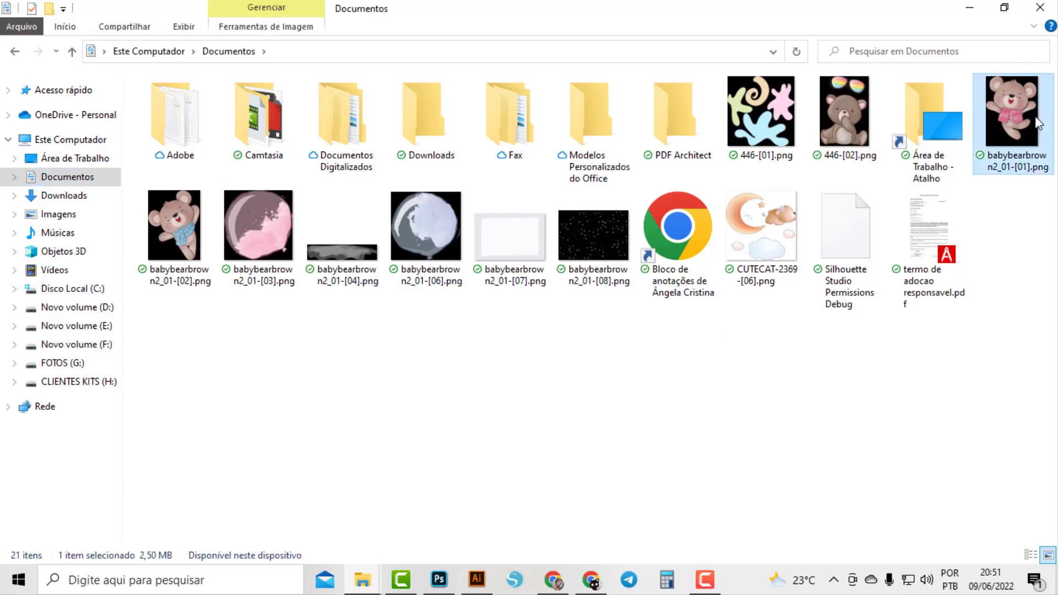
{"action": "left_click", "coordinate": [176, 234], "text": "ctrl"}
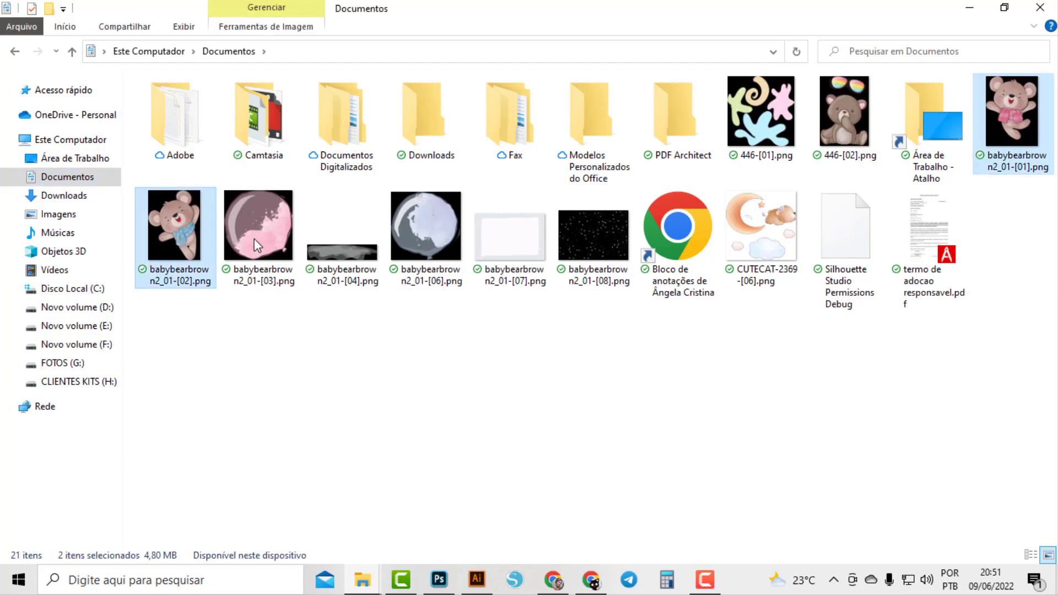
{"action": "left_click", "coordinate": [254, 239], "text": "ctrl"}
{"action": "left_click", "coordinate": [348, 249], "text": "ctrl"}
{"action": "left_click", "coordinate": [401, 244], "text": "ctrl"}
{"action": "left_click", "coordinate": [509, 256], "text": "ctrl"}
{"action": "left_click", "coordinate": [581, 260], "text": "ctrl"}
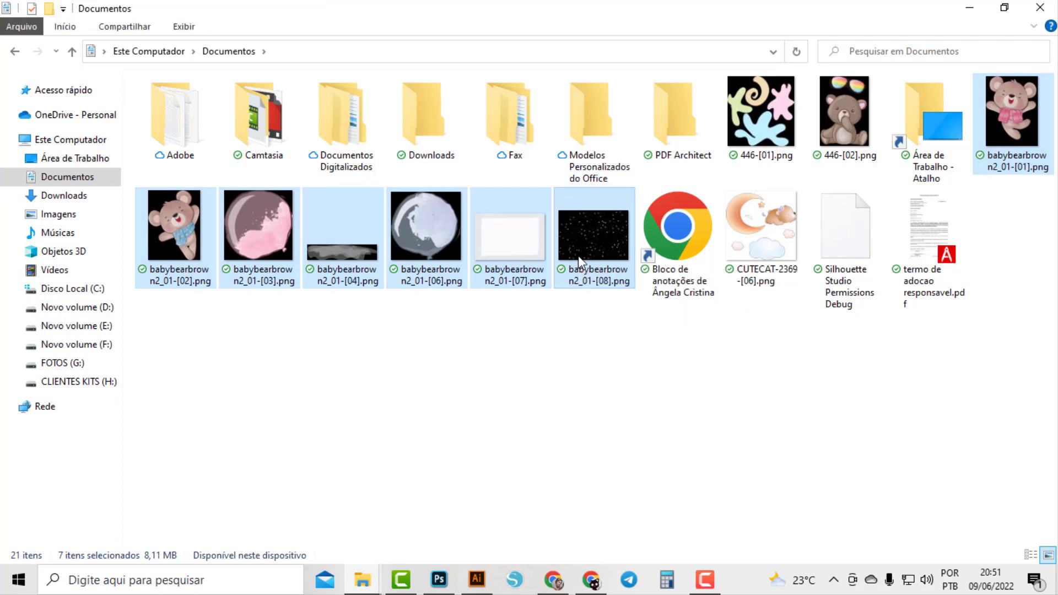
{"action": "right_click", "coordinate": [579, 261]}
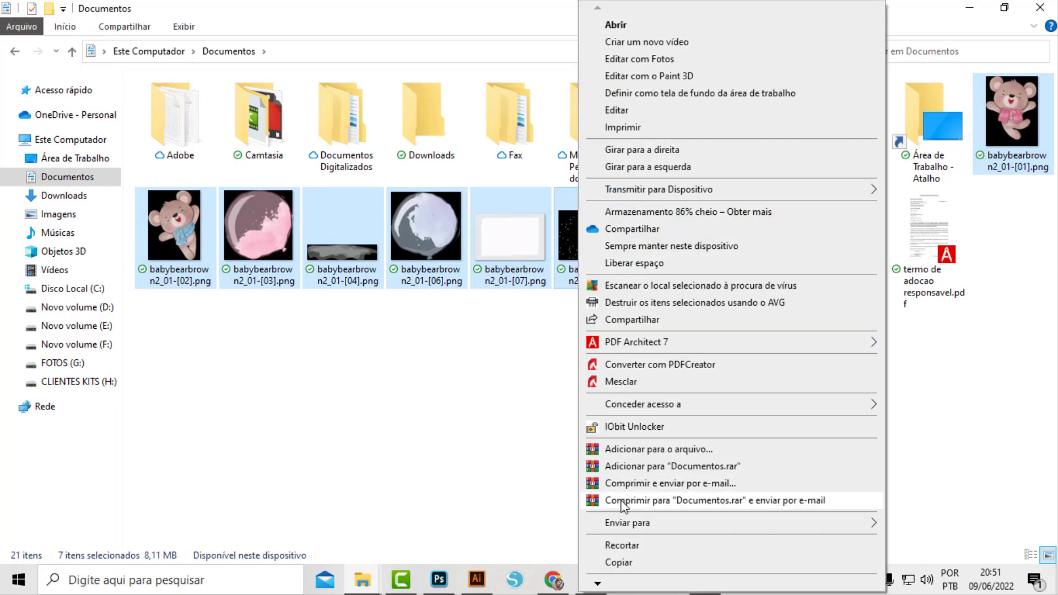
{"action": "left_click", "coordinate": [626, 545]}
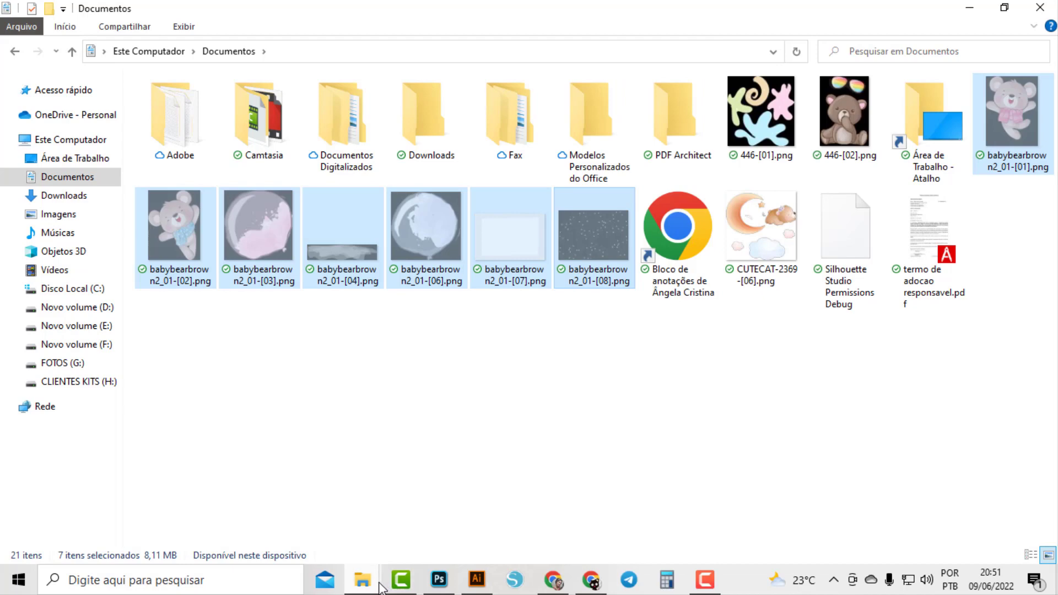
{"action": "left_click", "coordinate": [306, 539]}
{"action": "left_click", "coordinate": [314, 224]}
Paste the seven exported PNGs into the bear source folder
{"action": "double_click", "coordinate": [314, 225]}
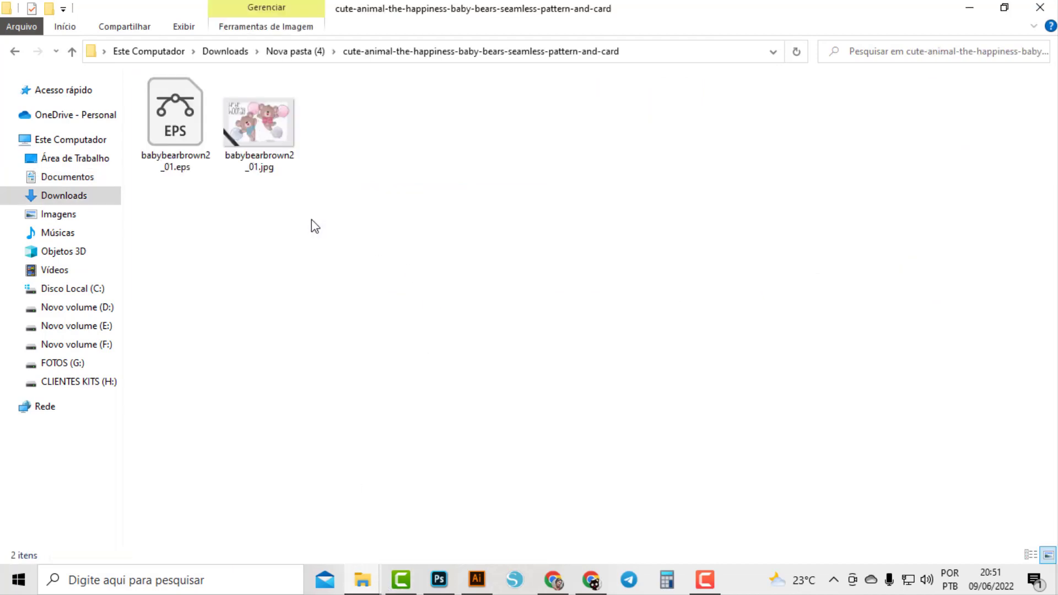
{"action": "right_click", "coordinate": [403, 208]}
{"action": "left_click", "coordinate": [440, 315]}
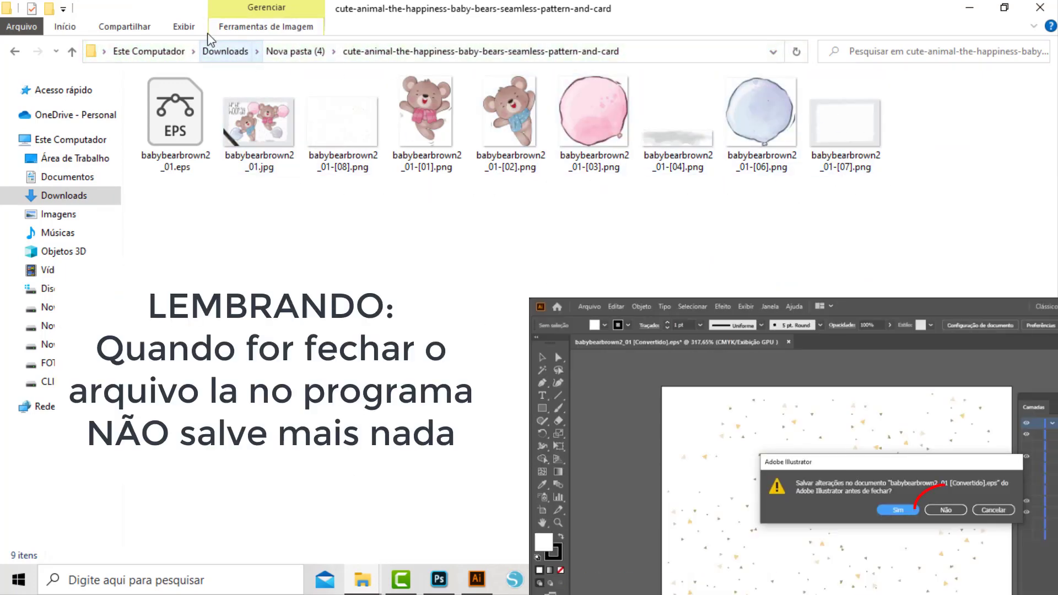
Show the folder as extra-large icons and open babybearbrown2_01-[01].png
{"action": "left_click", "coordinate": [183, 27]}
{"action": "left_click", "coordinate": [235, 42]}
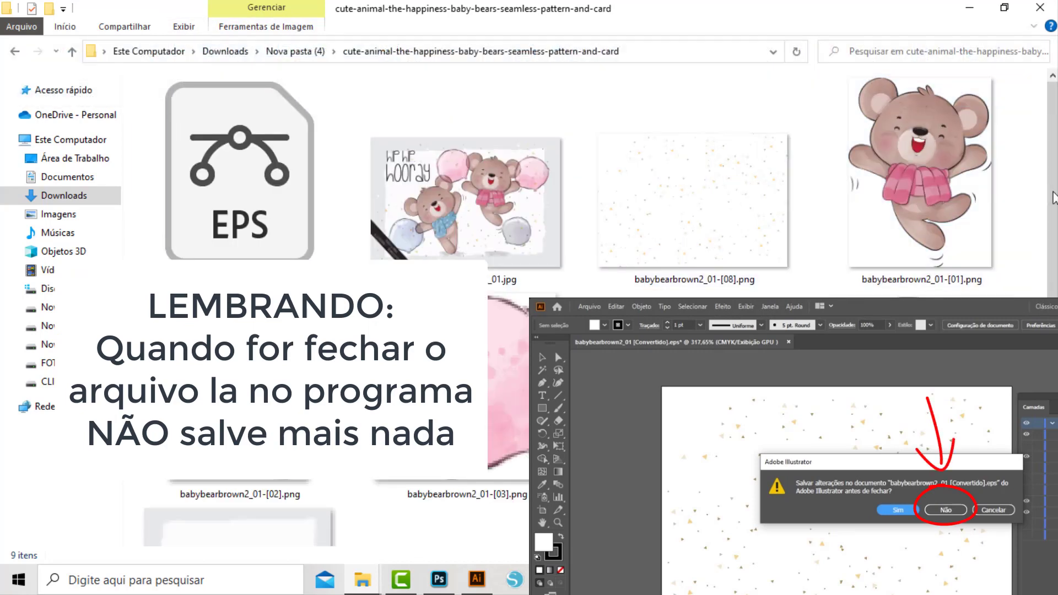
{"action": "scroll", "coordinate": [990, 219], "scroll_direction": "down", "scroll_amount": 2}
{"action": "scroll", "coordinate": [938, 169], "scroll_direction": "up", "scroll_amount": 2}
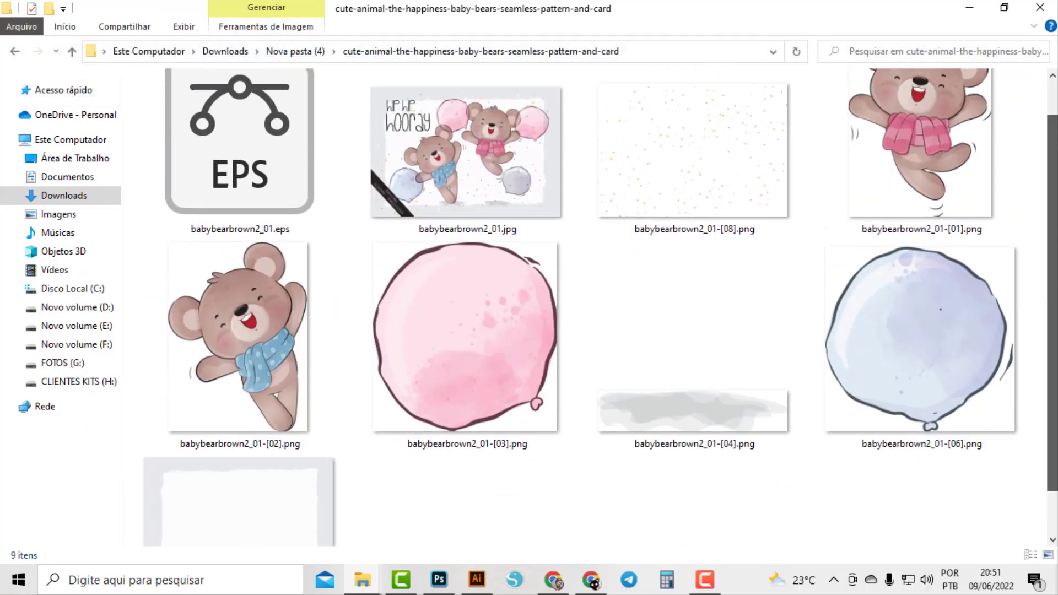
{"action": "left_click", "coordinate": [938, 168]}
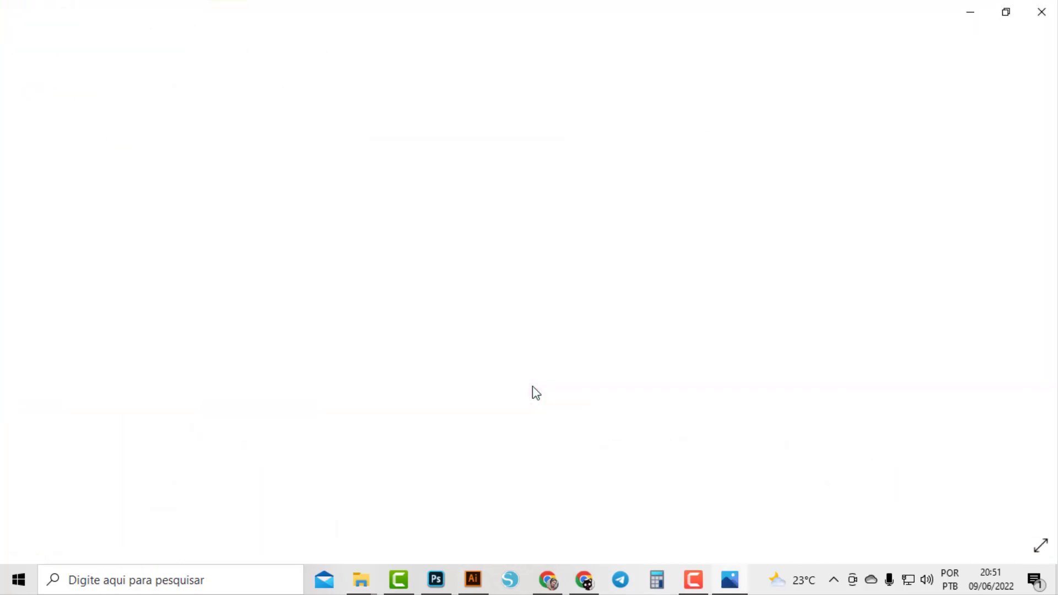
Zoom in on the pink-scarf bear PNG and back out
{"action": "scroll", "coordinate": [531, 397], "scroll_direction": "up", "scroll_amount": 2}
{"action": "scroll", "coordinate": [530, 398], "scroll_direction": "up", "scroll_amount": 2}
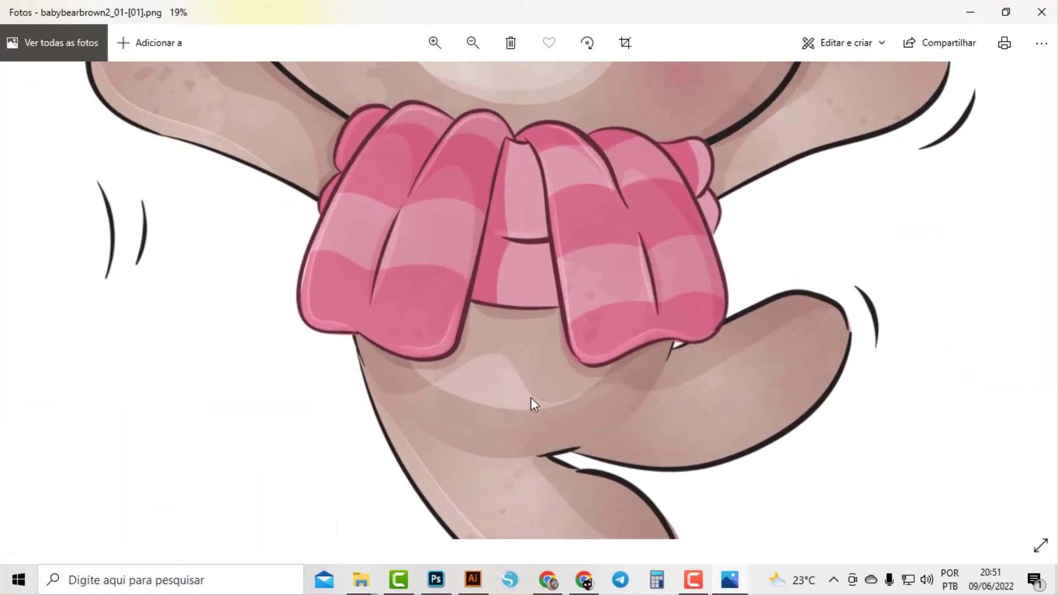
{"action": "scroll", "coordinate": [530, 398], "scroll_direction": "up", "scroll_amount": 1}
{"action": "scroll", "coordinate": [531, 398], "scroll_direction": "up", "scroll_amount": 2}
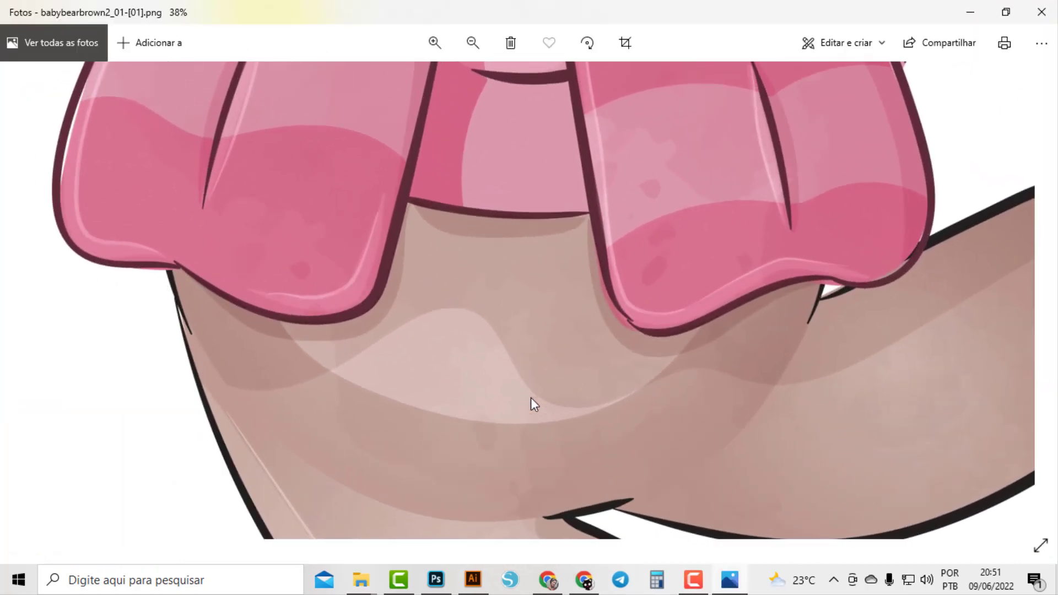
{"action": "scroll", "coordinate": [531, 398], "scroll_direction": "down", "scroll_amount": 1}
{"action": "scroll", "coordinate": [530, 398], "scroll_direction": "down", "scroll_amount": 1}
{"action": "scroll", "coordinate": [531, 398], "scroll_direction": "down", "scroll_amount": 1}
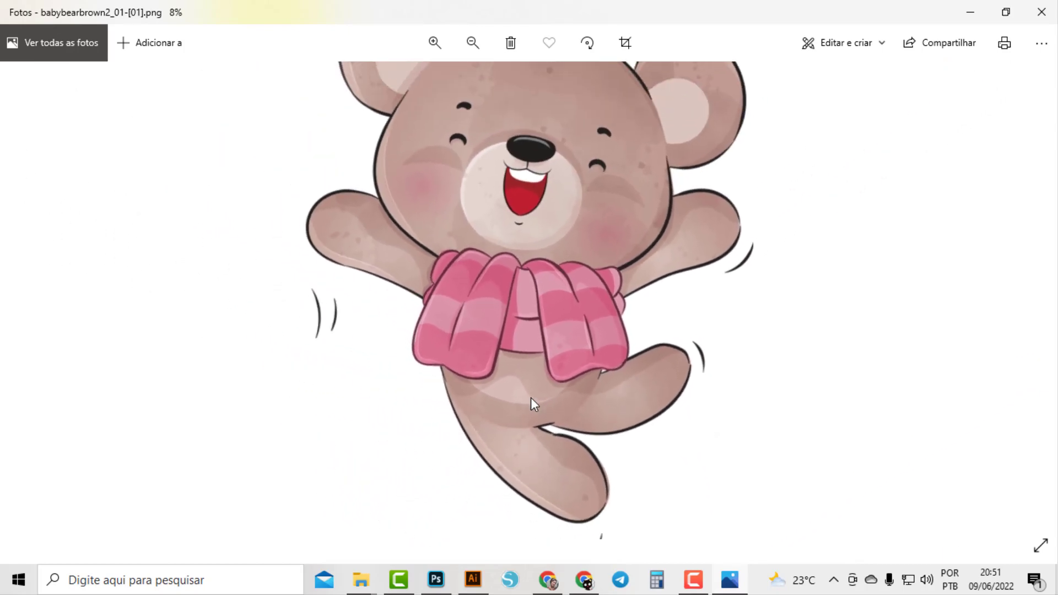
{"action": "scroll", "coordinate": [530, 398], "scroll_direction": "down", "scroll_amount": 1}
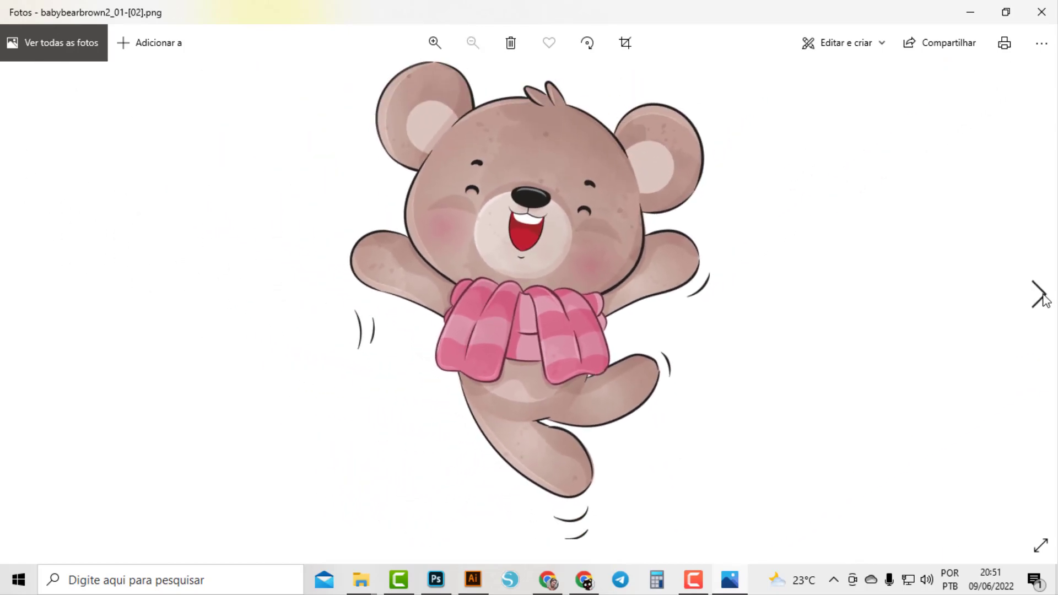
Browse the other exports through to the original two-bears JPG, then close Photos
{"action": "left_click", "coordinate": [1043, 298]}
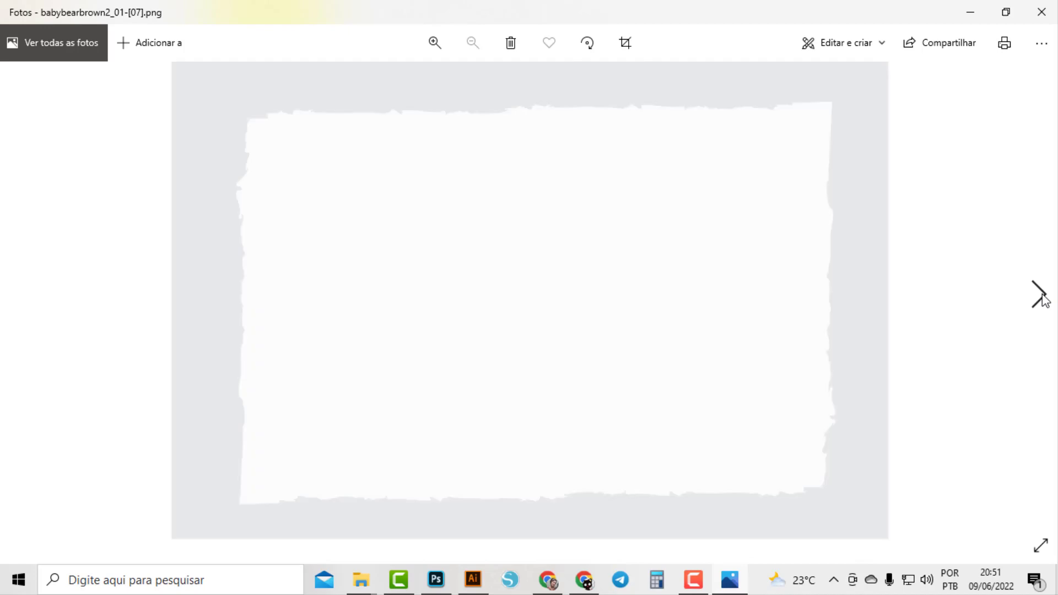
{"action": "key", "text": "Left"}
{"action": "key", "text": "Left"}
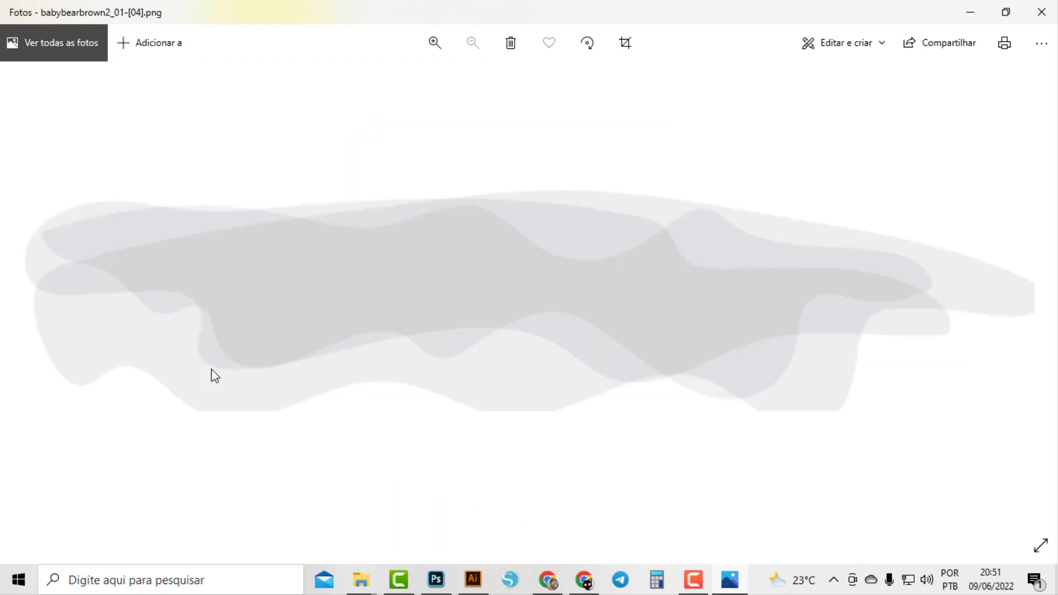
{"action": "key", "text": "Left"}
{"action": "key", "text": "Left"}
{"action": "key", "text": "Left"}
{"action": "key", "text": "Left"}
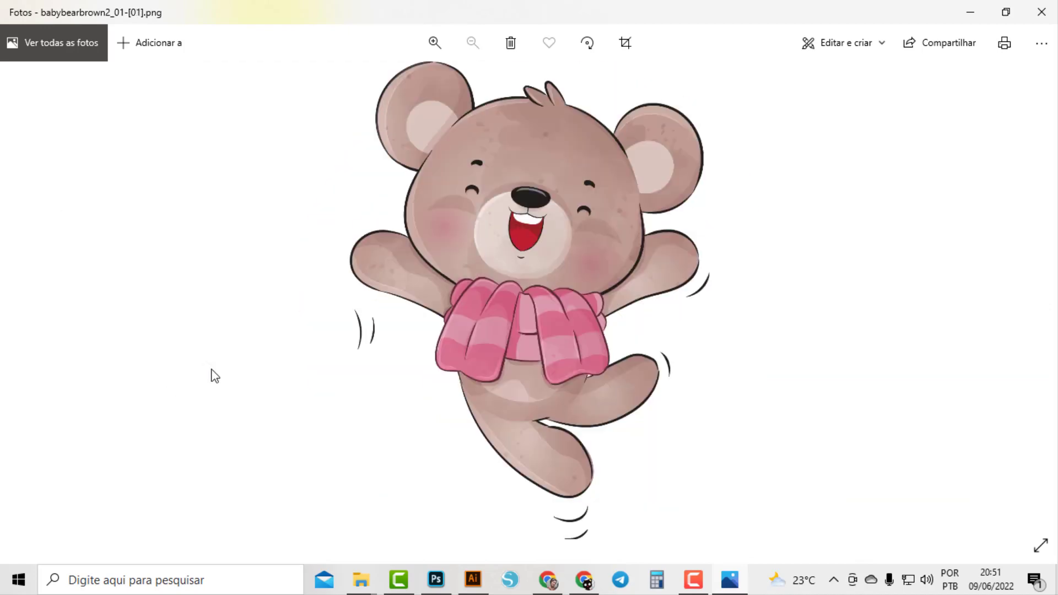
{"action": "key", "text": "Left"}
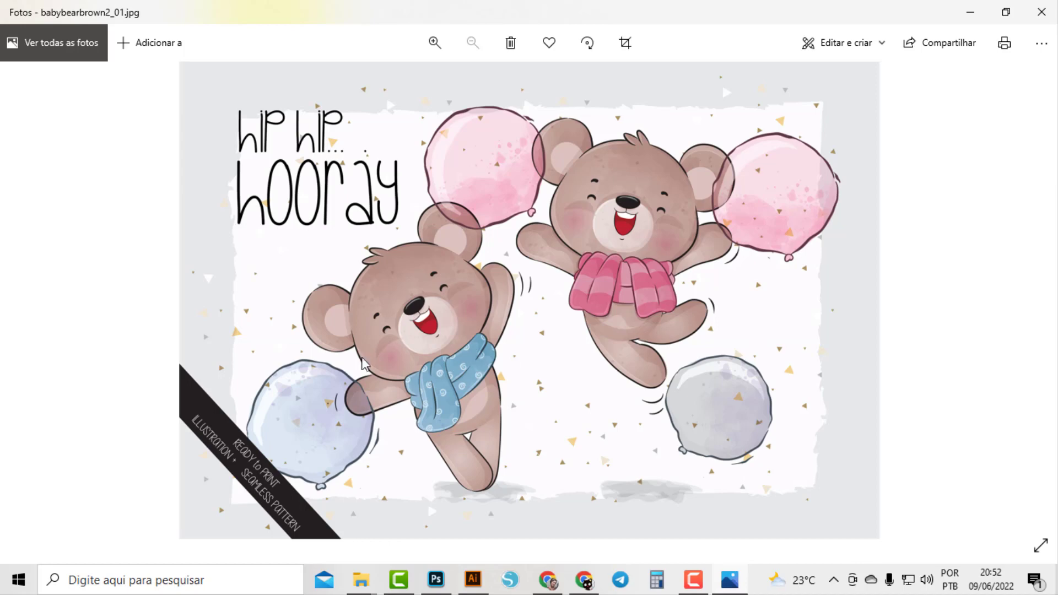
{"action": "key", "text": "Escape"}
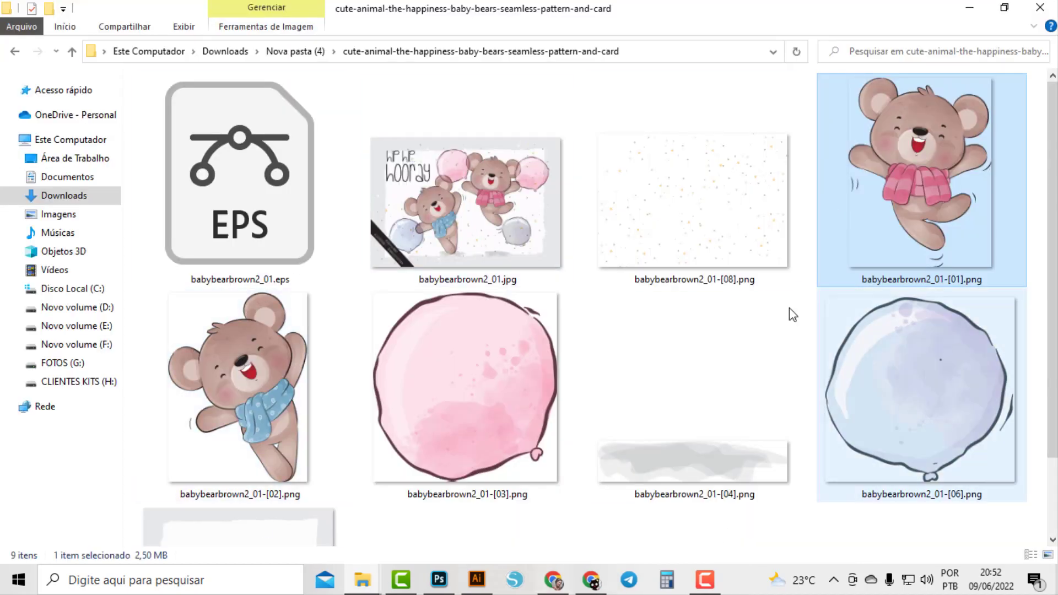
{"action": "scroll", "coordinate": [667, 502], "scroll_direction": "down", "scroll_amount": 3}
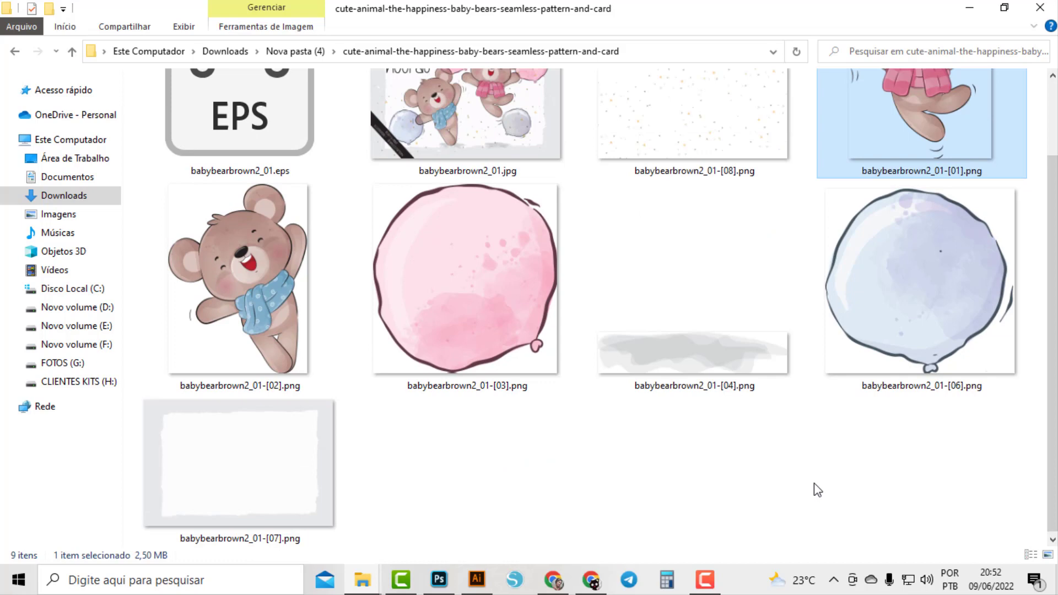
{"action": "scroll", "coordinate": [818, 490], "scroll_direction": "up", "scroll_amount": 3}
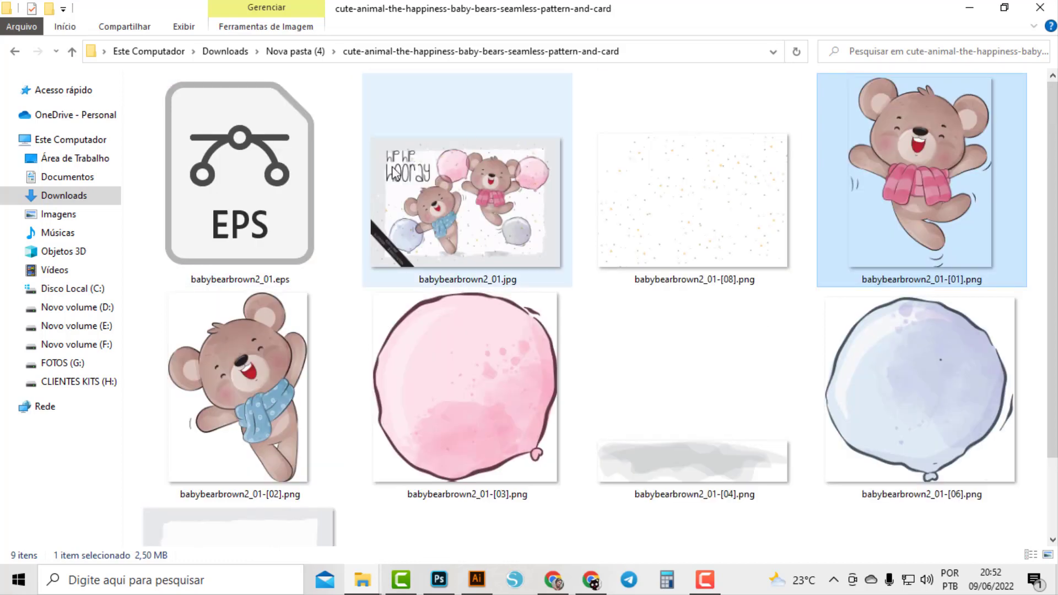